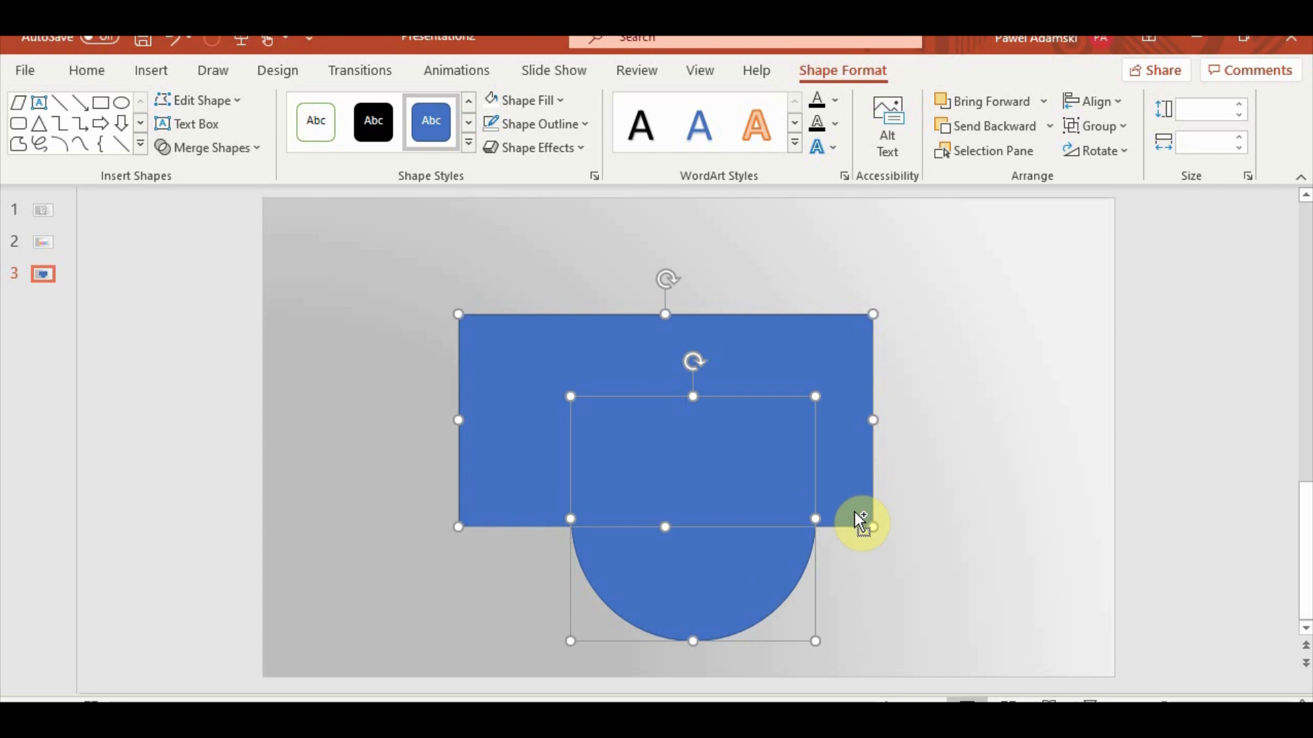
Align the rectangle's lower edge with the circle's horizontal centre line and subtract the rectangle from the circle to leave its lower half.
scroll(855, 514, "up", 8, "ctrl")
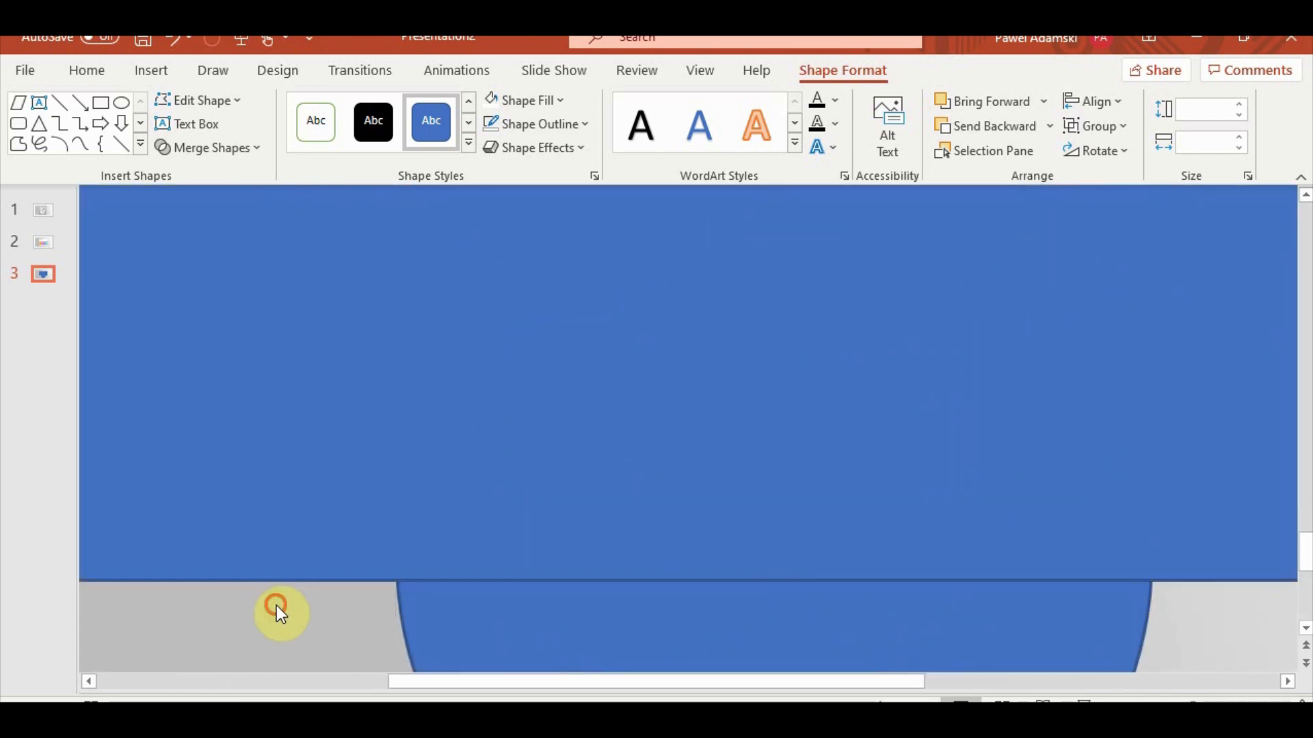
left_click_drag(402, 552, 415, 510)
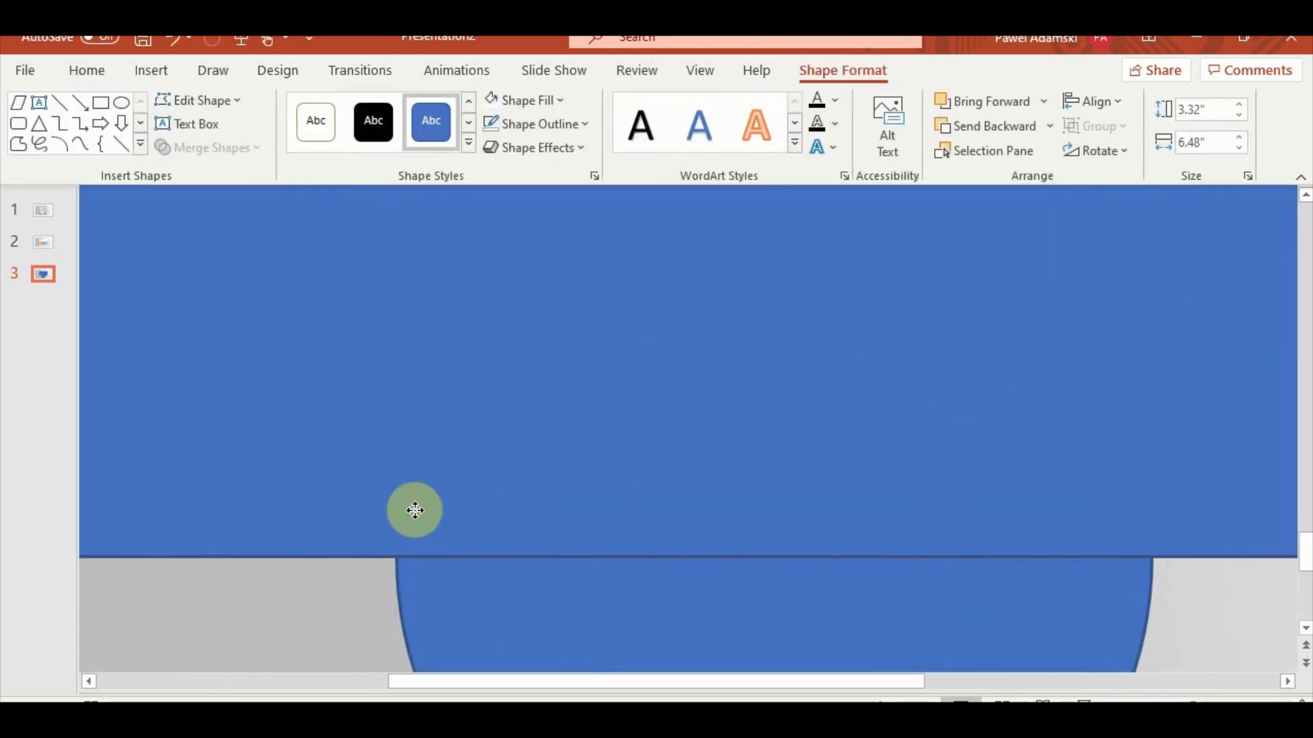
left_click(441, 575)
left_click(310, 490, "shift")
scroll(311, 486, "down", 2, "ctrl")
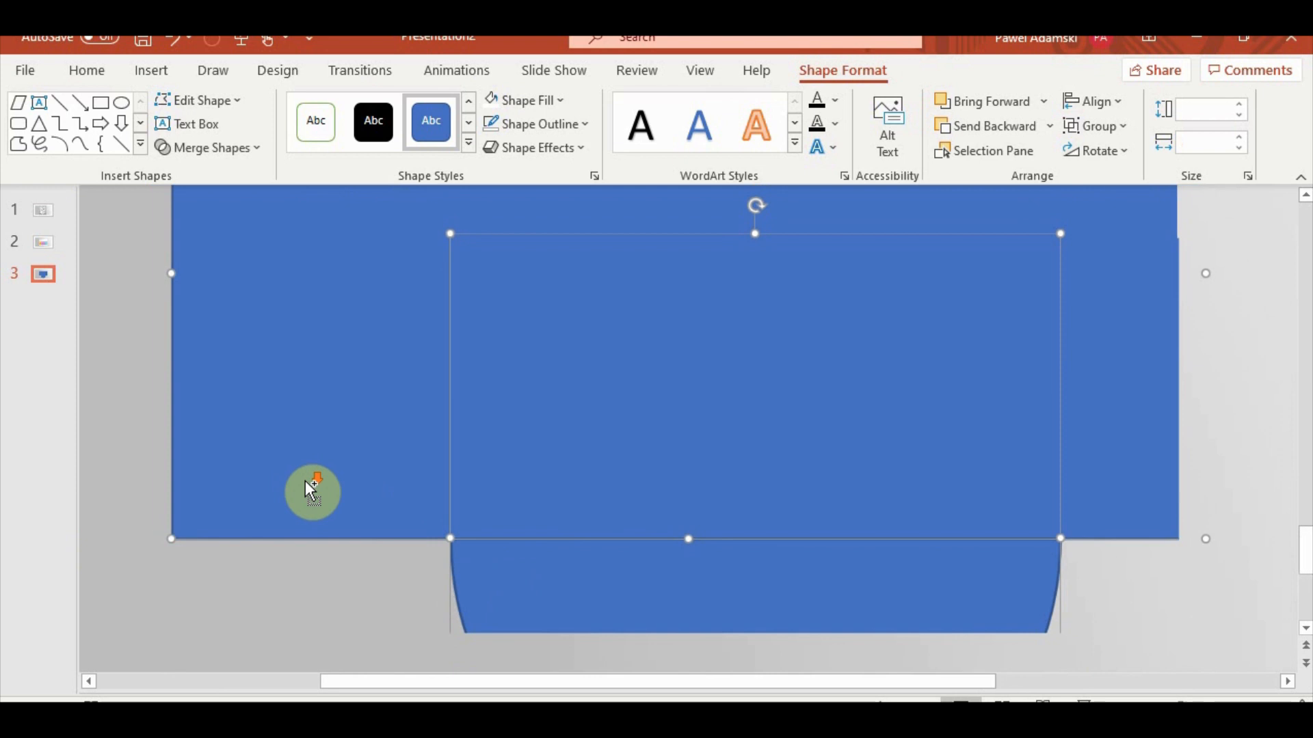
scroll(311, 486, "down", 3, "ctrl")
left_click(206, 147)
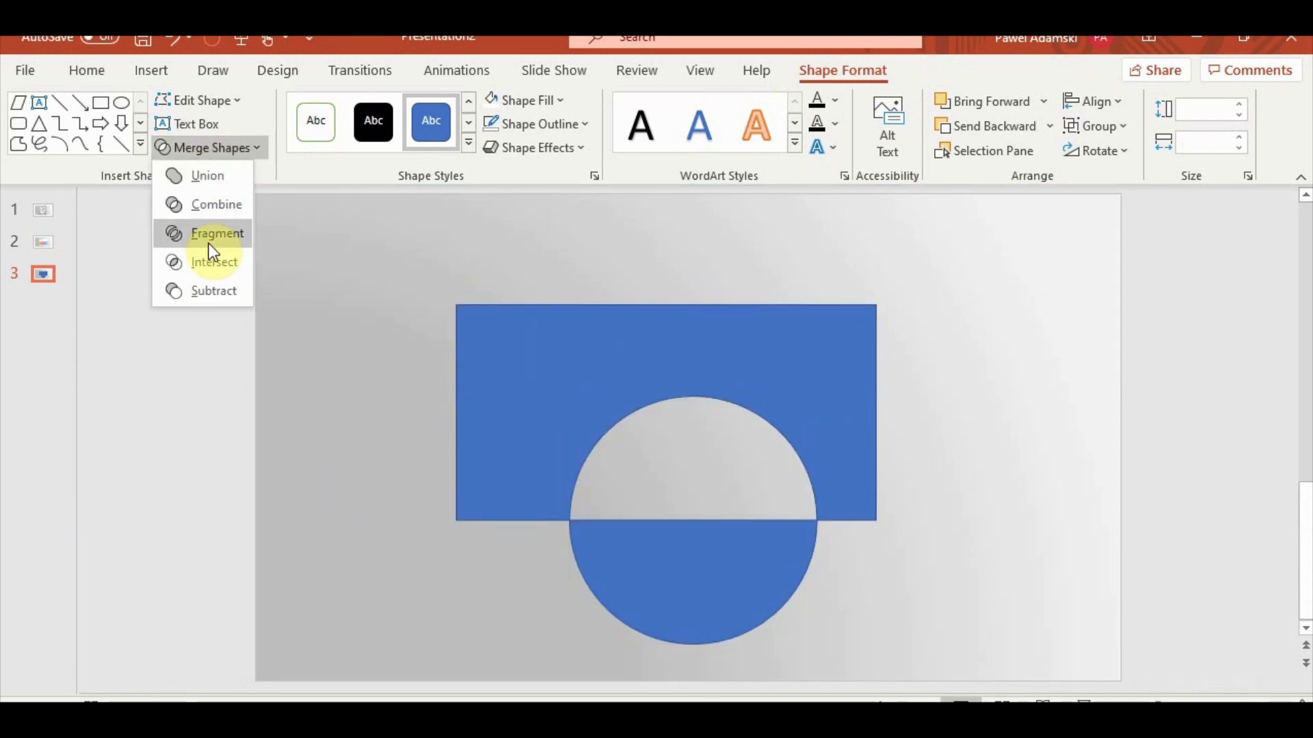
left_click(207, 291)
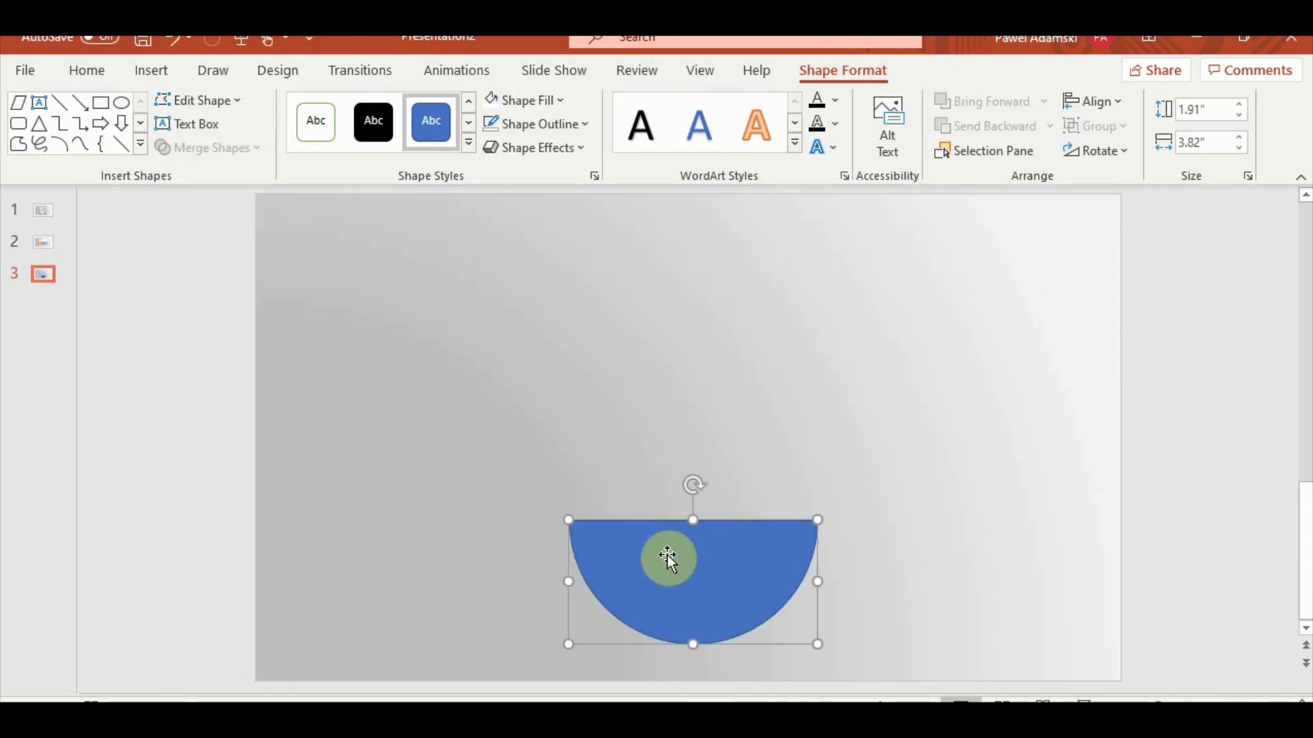
Fill the half circle with white and remove its outline.
left_click(560, 100)
left_click(489, 153)
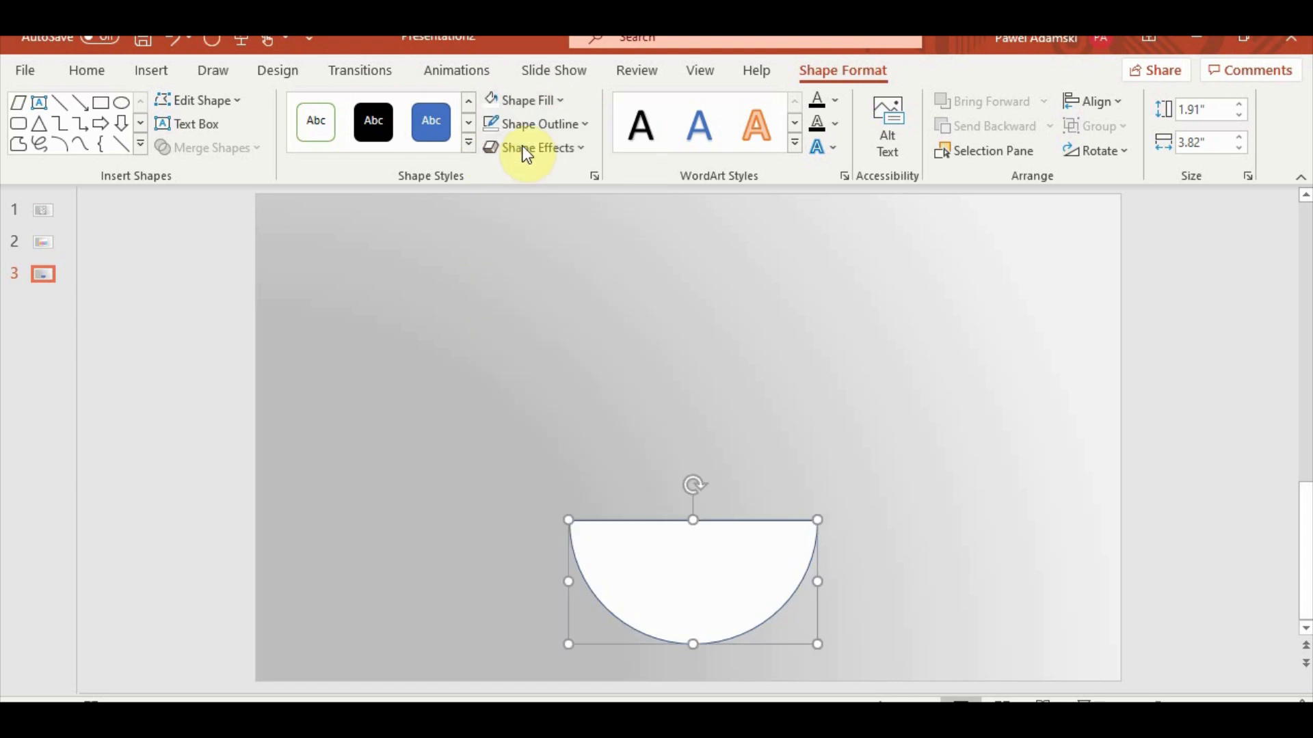
left_click(490, 126)
Give the half circle a linear gradient running at 135° from its upper-right corner to its lower-left corner.
left_click(560, 100)
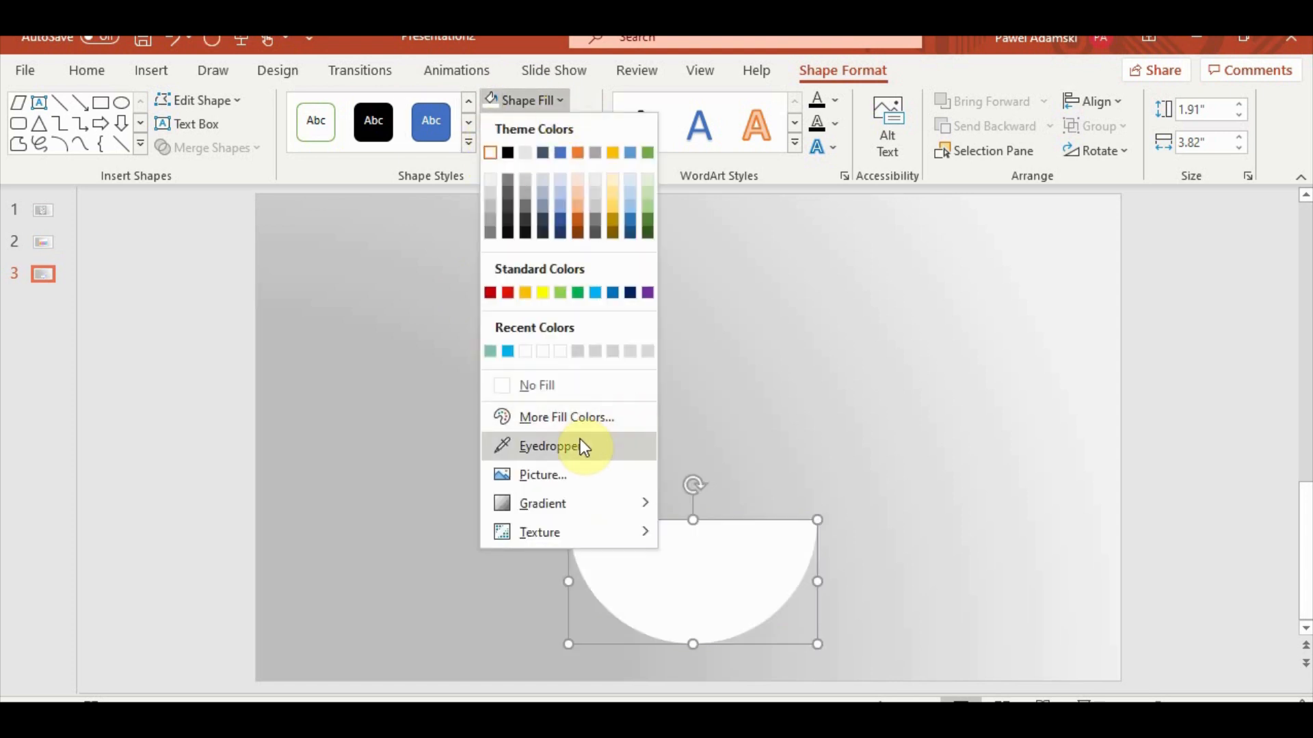
mouse_move(579, 505)
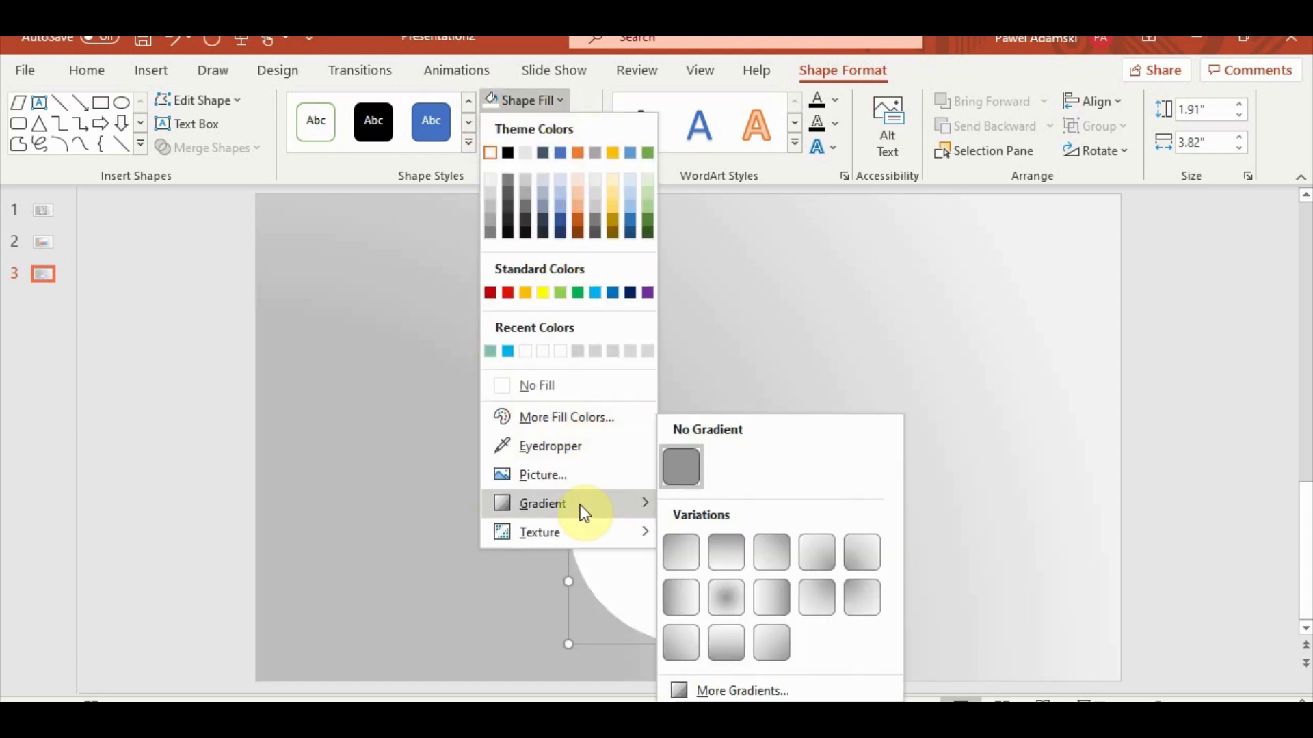
left_click(770, 565)
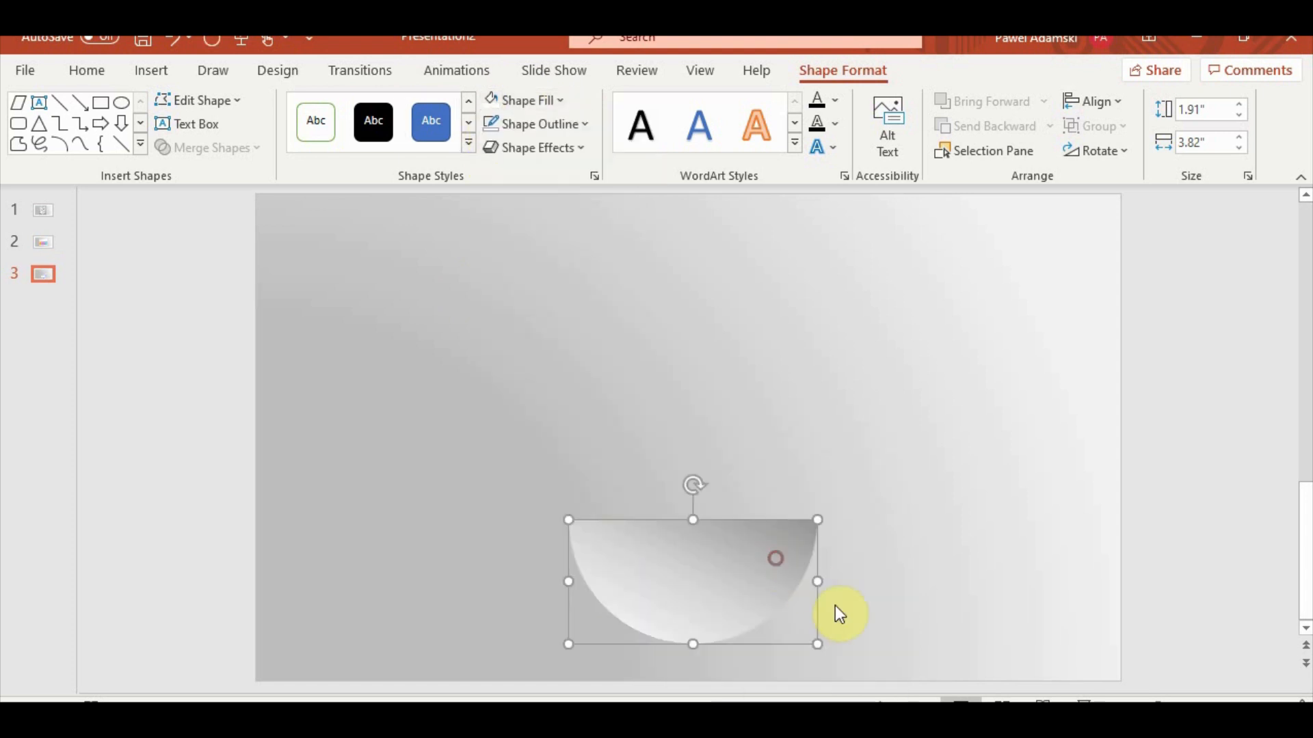
Lighten the half circle's gradient by deleting the darkest stop and moving the remaining stops toward the start.
left_click(594, 177)
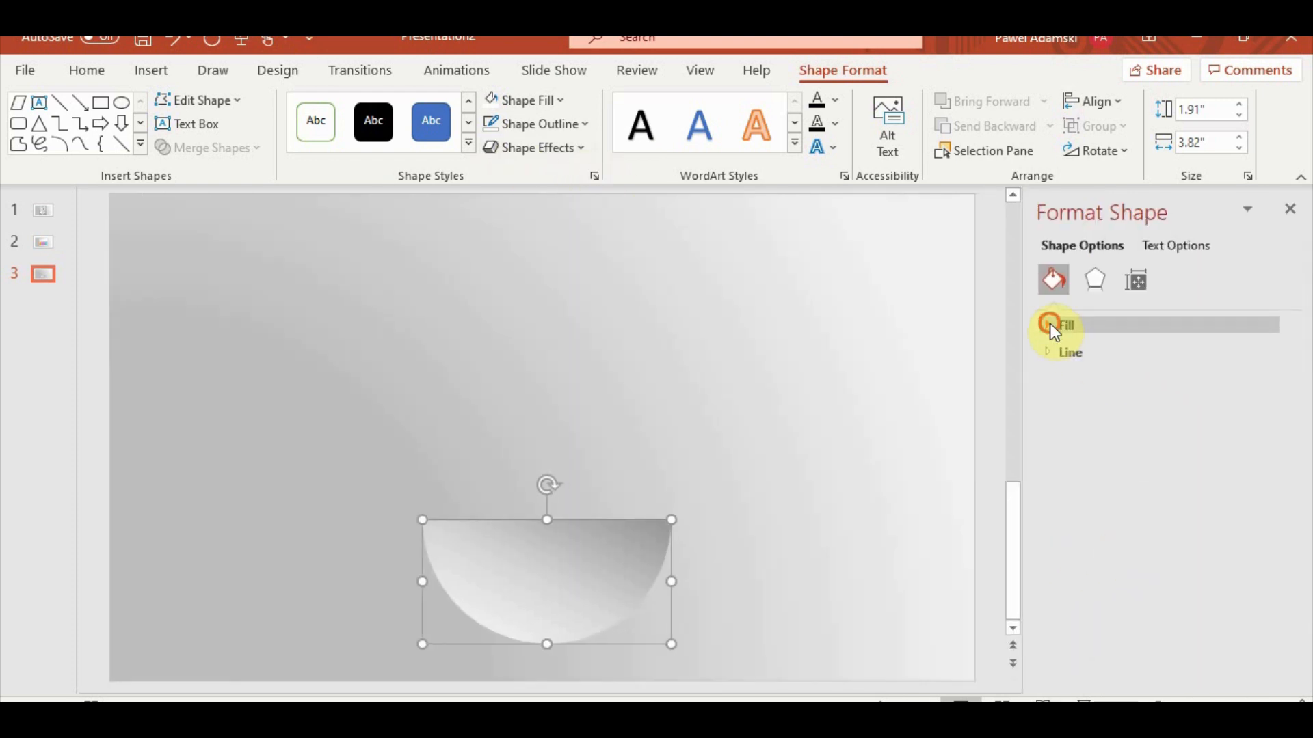
left_click(1048, 326)
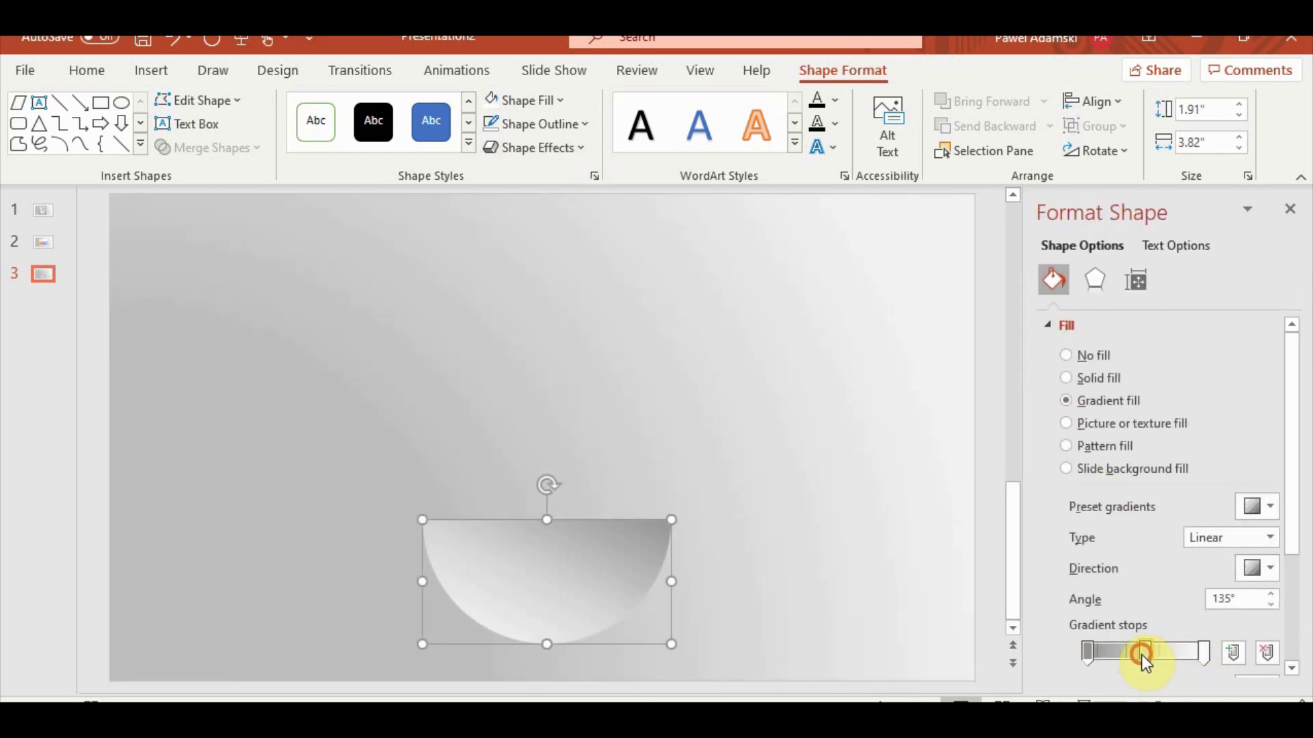
left_click_drag(1140, 653, 1114, 650)
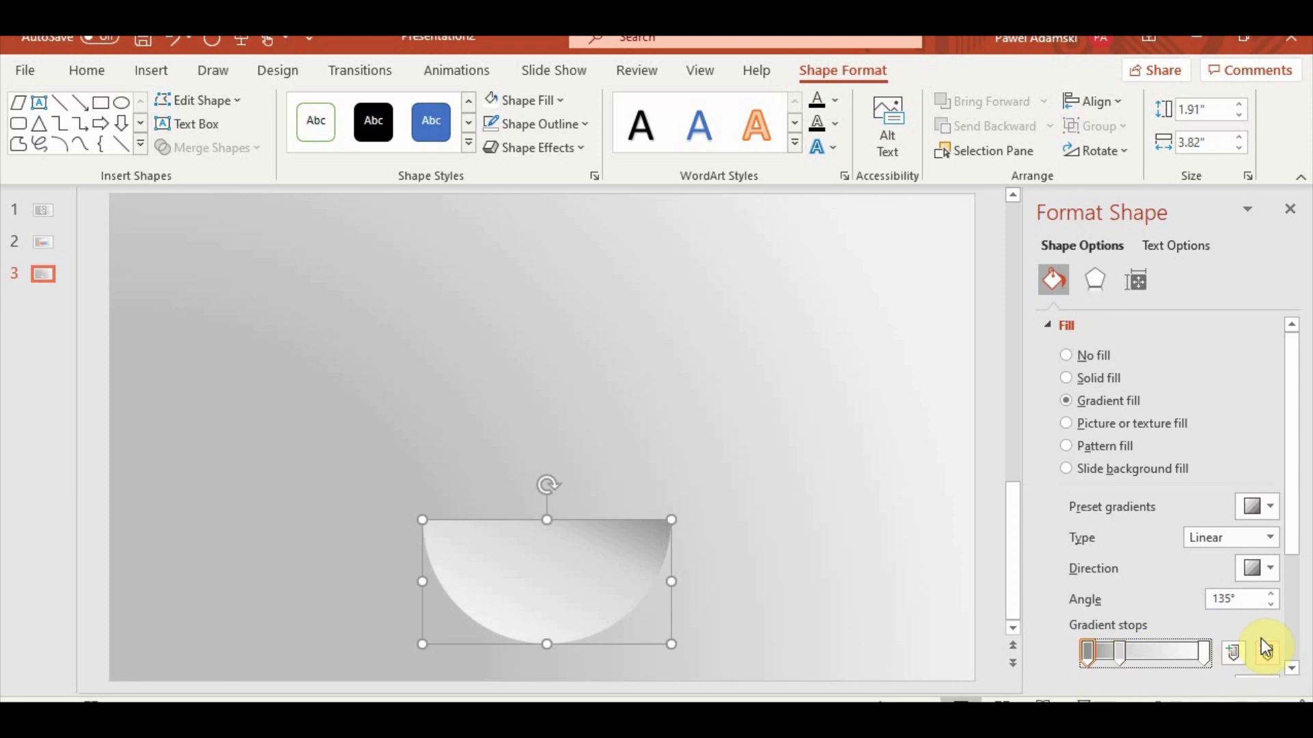
left_click(1277, 658)
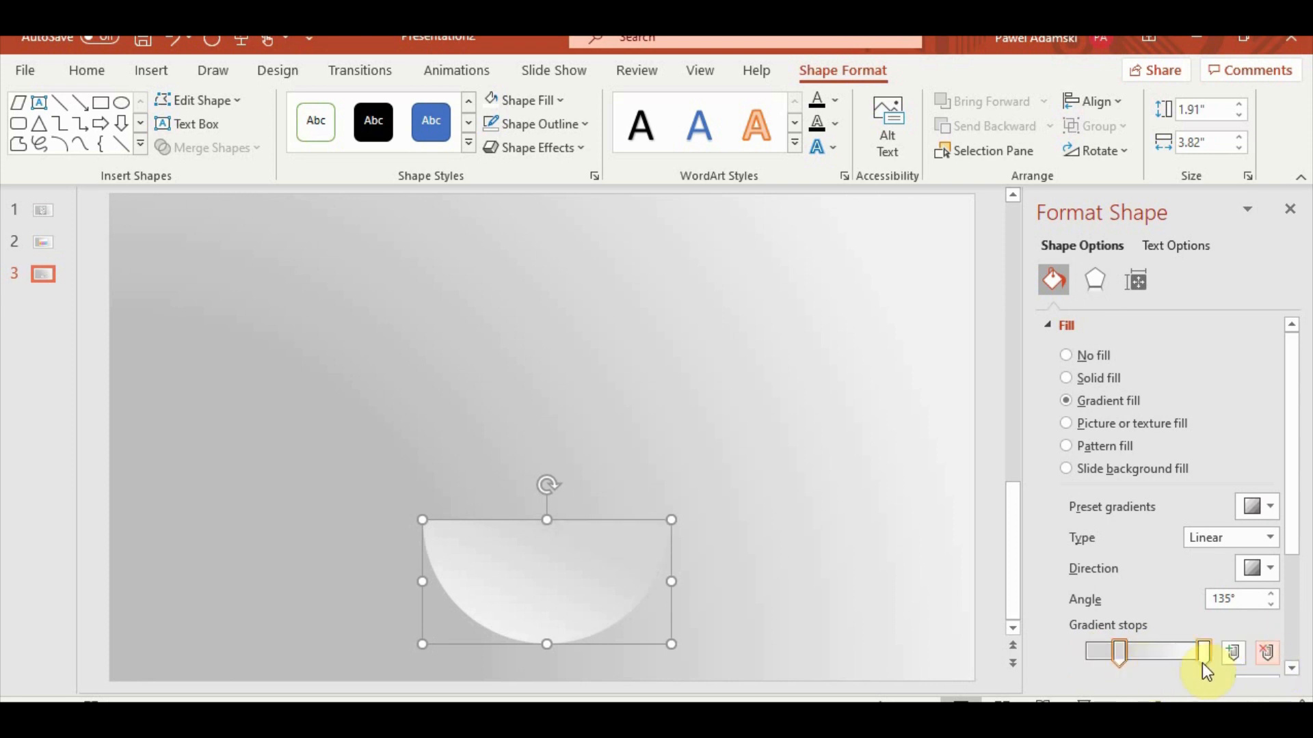
left_click_drag(1179, 654, 1028, 655)
left_click(864, 553)
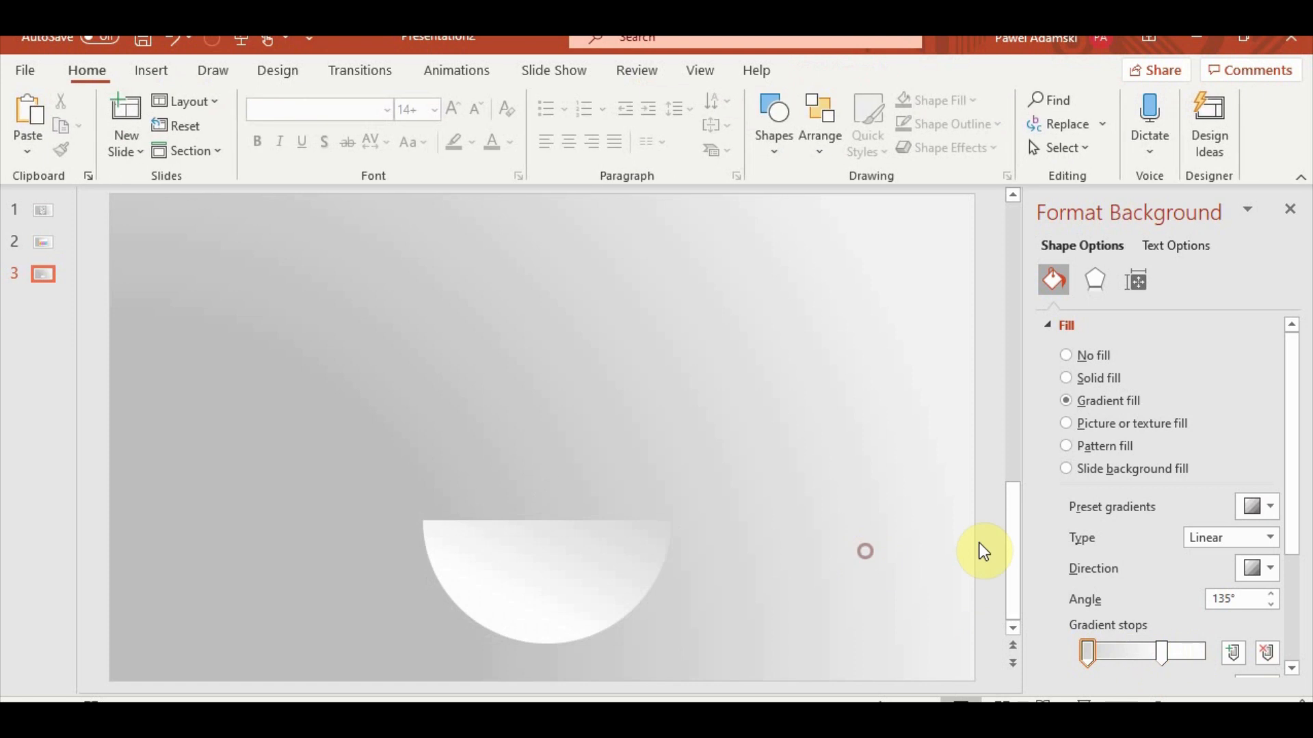
left_click(1295, 213)
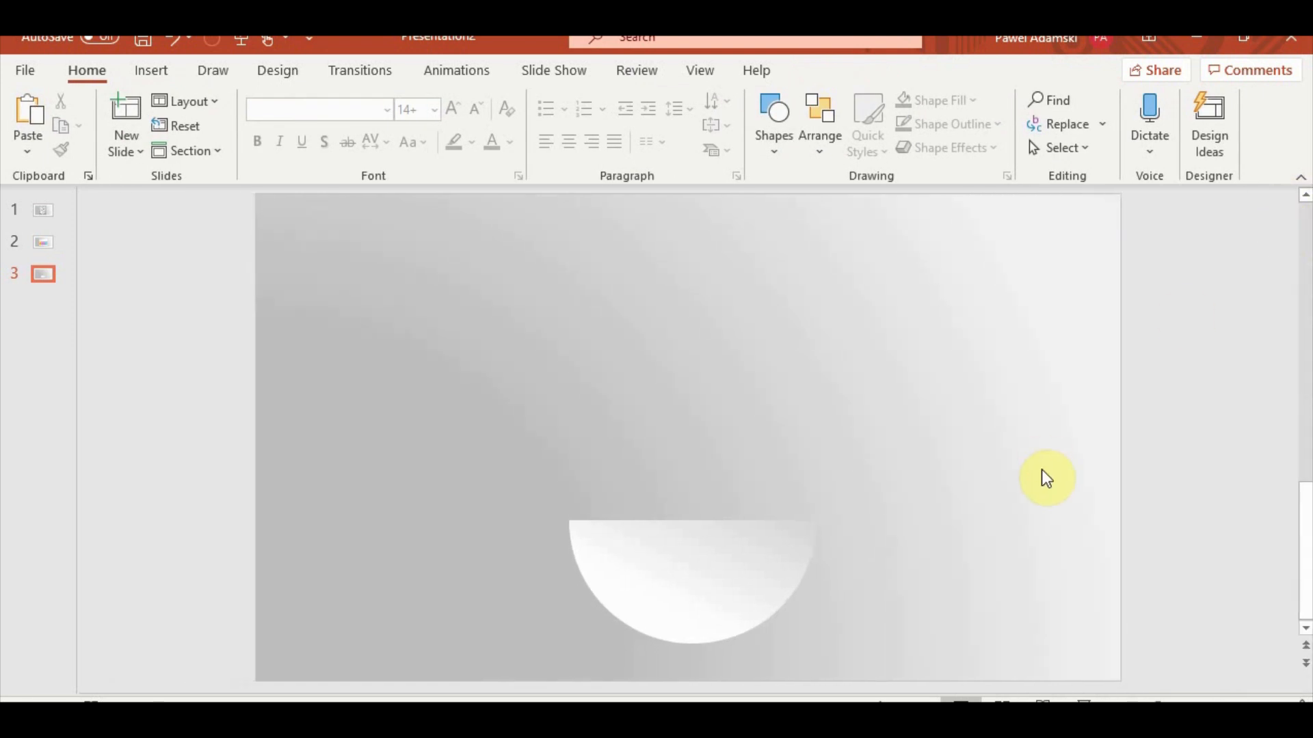
Move the half circle slightly lower, closer to the slide's bottom edge.
scroll(1043, 471, "down", 3)
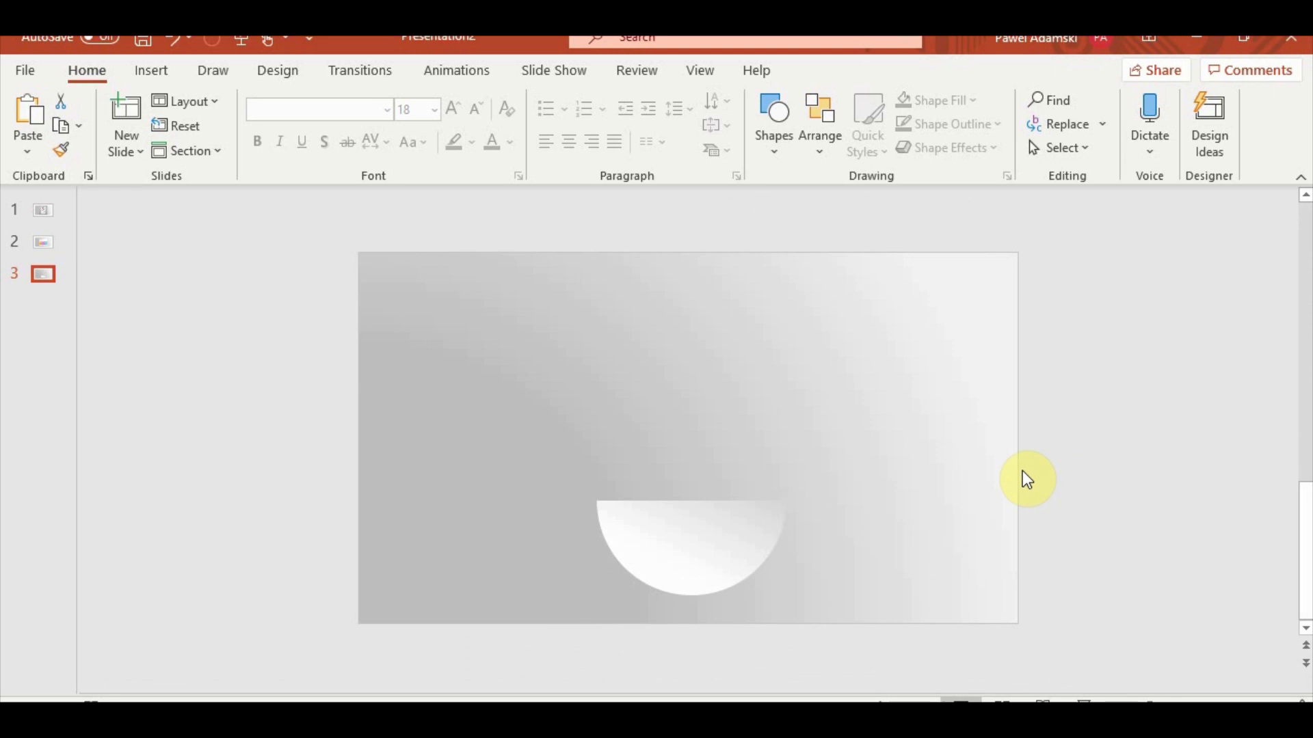
left_click_drag(711, 555, 705, 572)
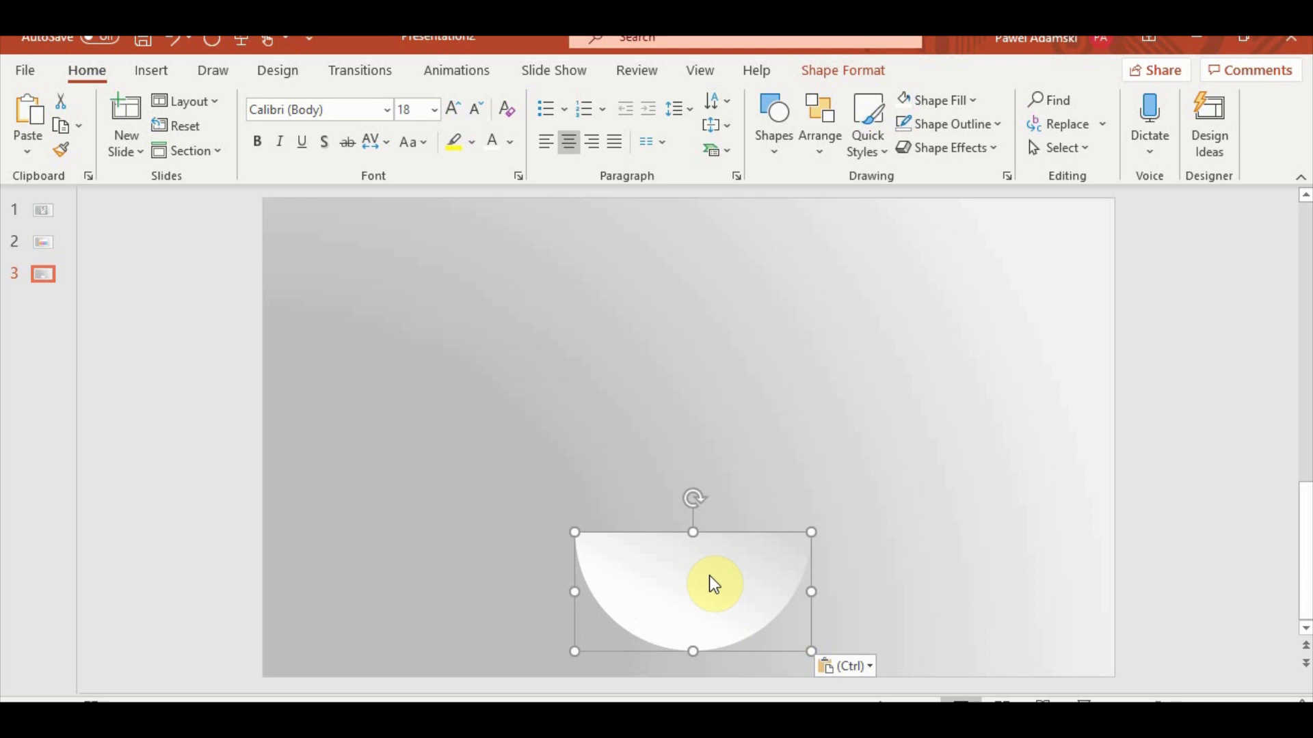
scroll(715, 585, "down", 9)
scroll(714, 582, "up", 5)
left_click(1180, 510)
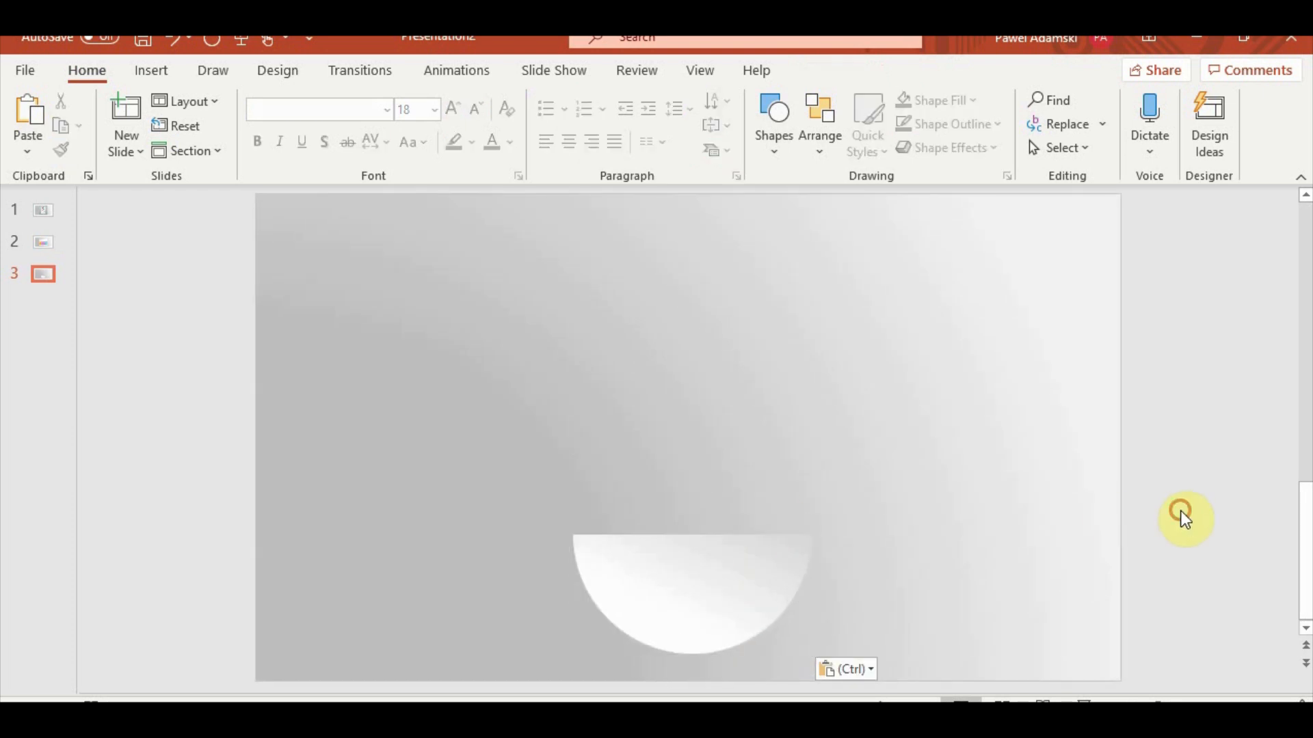
Insert a rounded rectangle in the upper part of the slide and size it as a small square above the half circle.
key("alt+n")
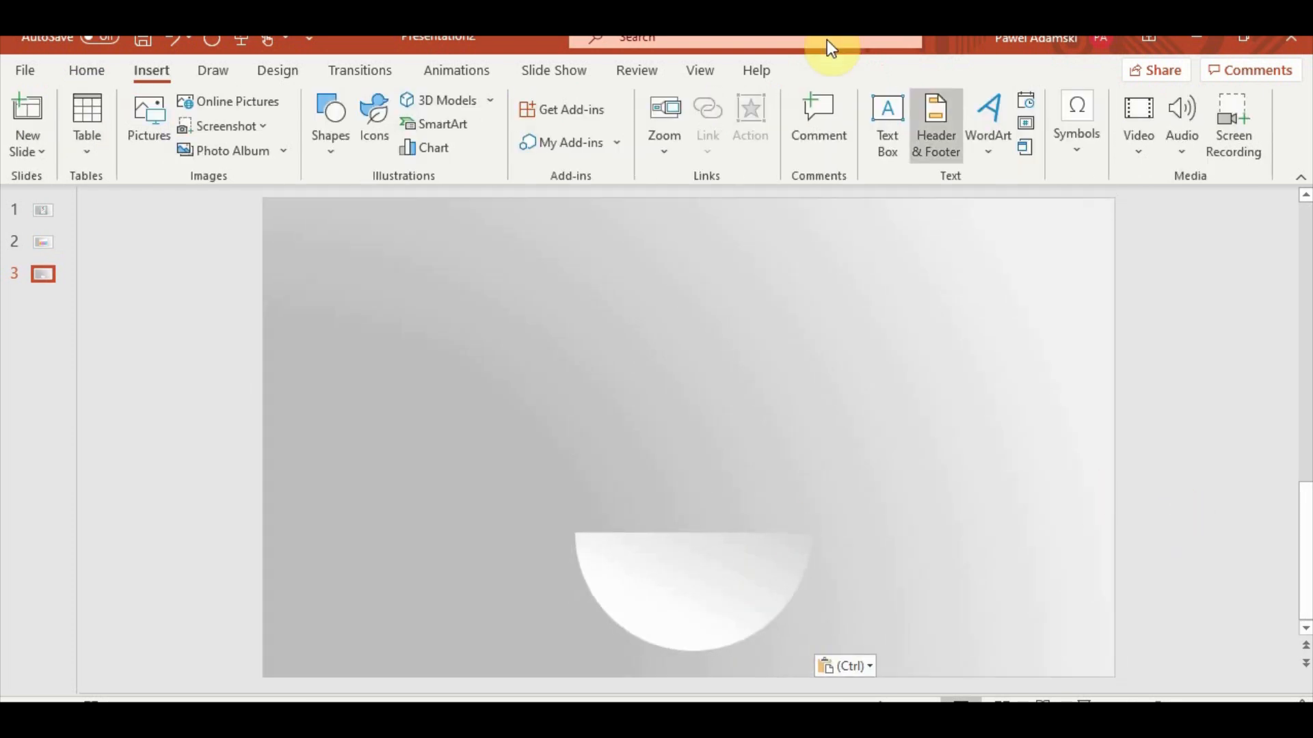
left_click(342, 136)
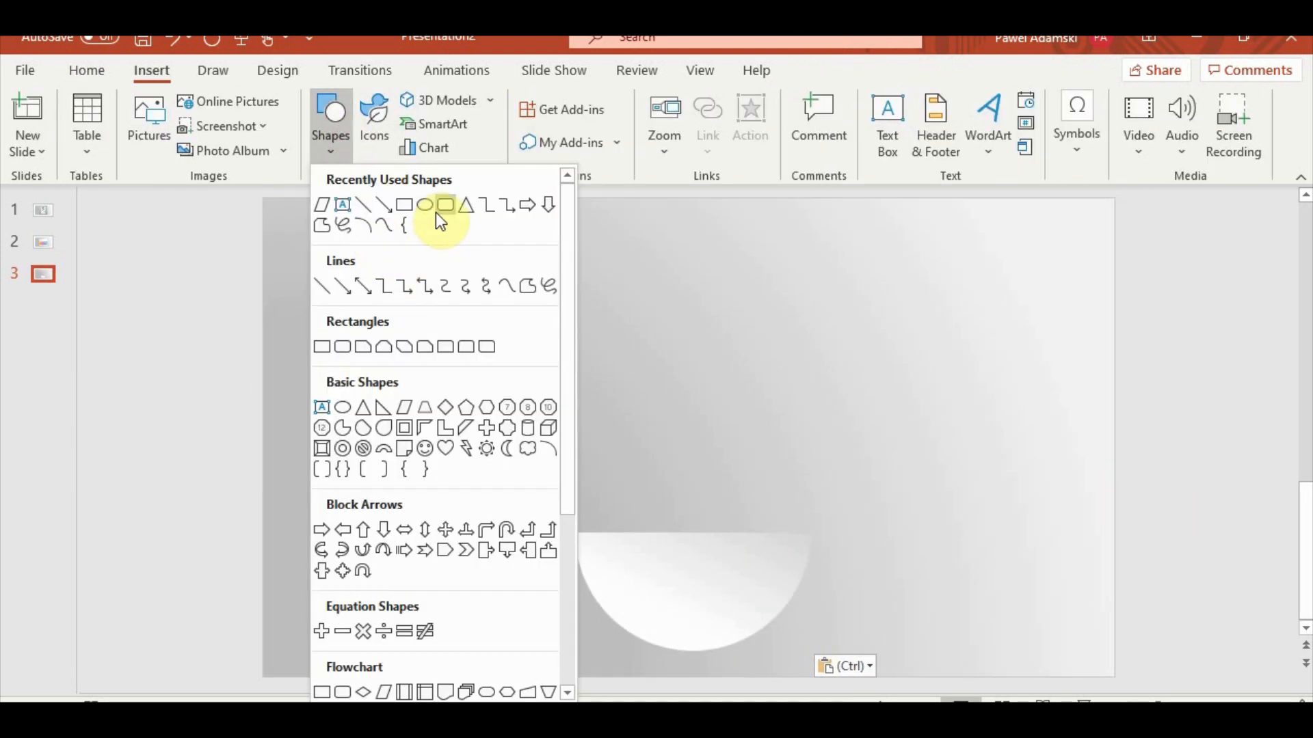
left_click(439, 208)
left_click(734, 259)
left_click_drag(831, 360, 851, 378)
left_click_drag(797, 335, 769, 307)
Increase the blue square's corner rounding and cut and paste it in place above the half circle's right end.
mouse_move(727, 238)
left_mouse_down()
mouse_move(759, 249)
mouse_move(740, 241)
left_mouse_up()
left_click_drag(768, 292, 758, 286)
key("ctrl+x")
key("ctrl+v")
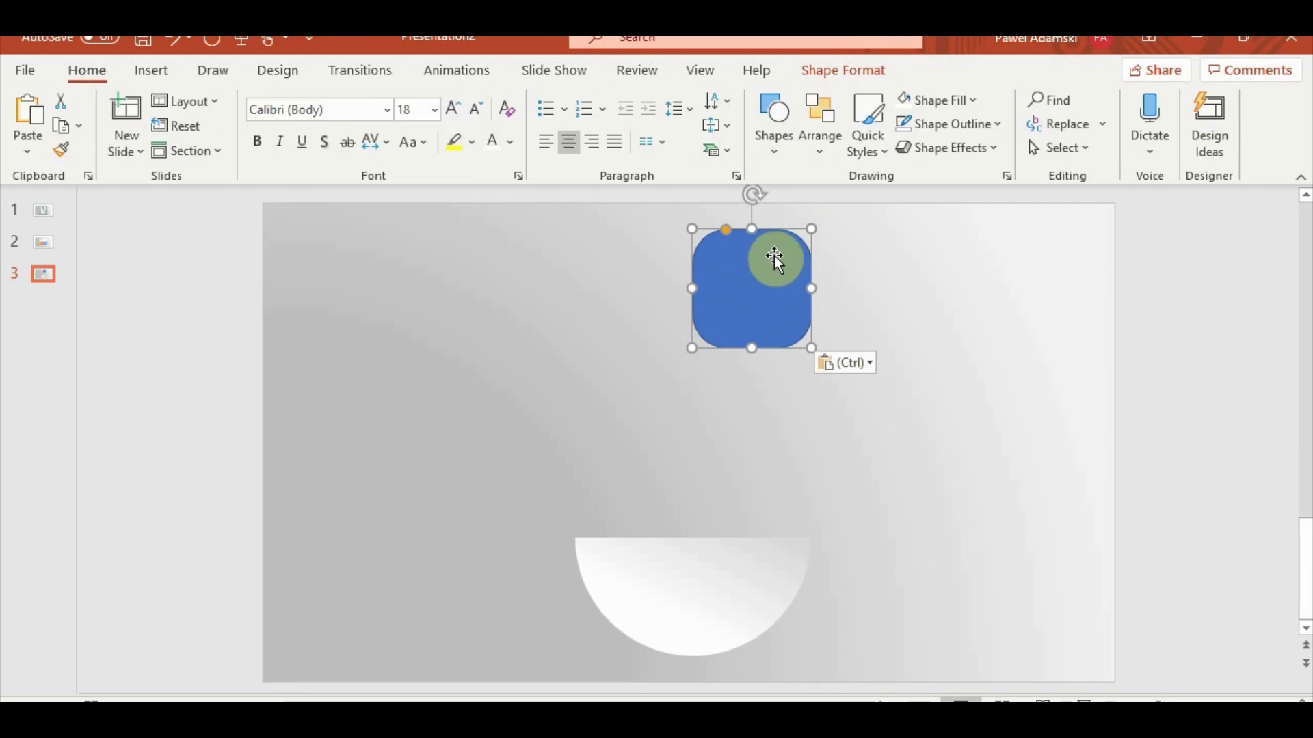
Shrink the blue rounded square to about 1.78" wide by 1.7" high and round its corners further.
left_click_drag(752, 229, 755, 238)
scroll(780, 257, "down", 2, "ctrl")
scroll(781, 257, "up", 2, "ctrl")
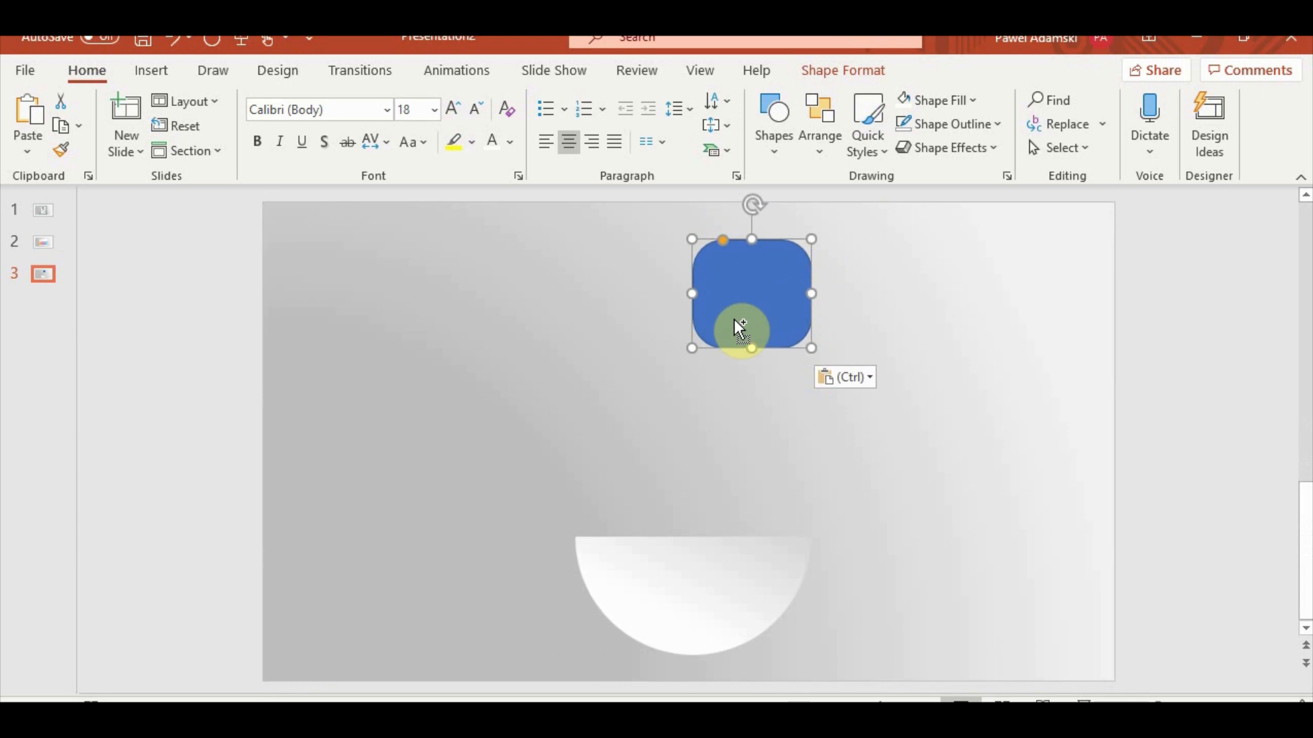
left_click_drag(691, 294, 698, 296)
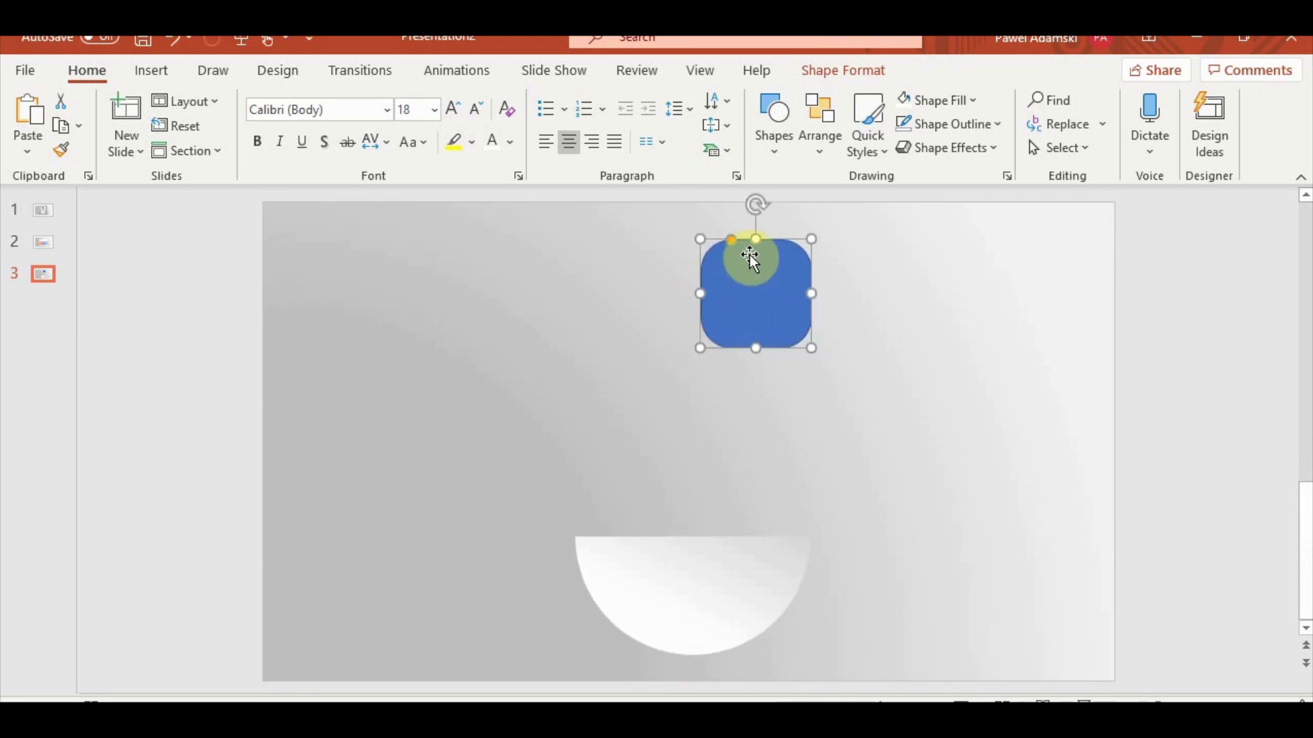
left_click_drag(732, 237, 740, 247)
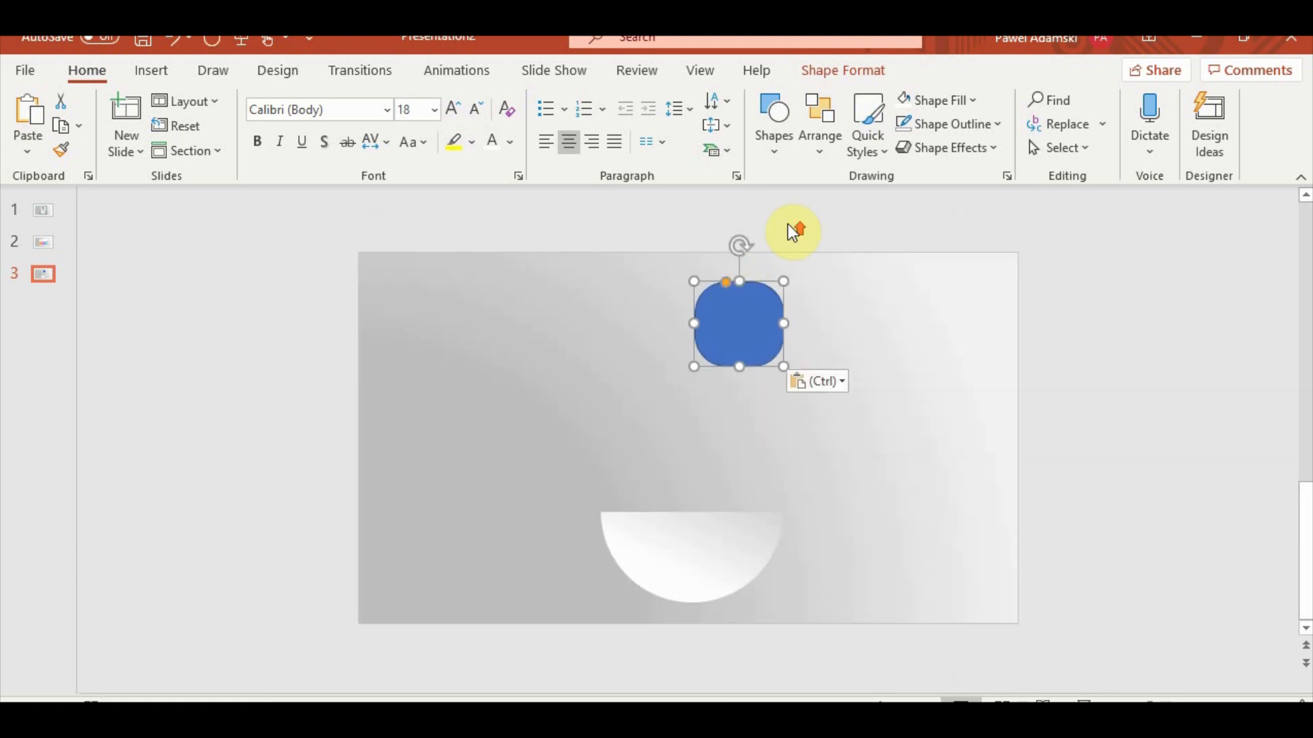
Try to sharpen the rounded square's upper-left corner by editing its points and extending the two adjacent curve handles.
scroll(791, 228, "up", 5, "ctrl")
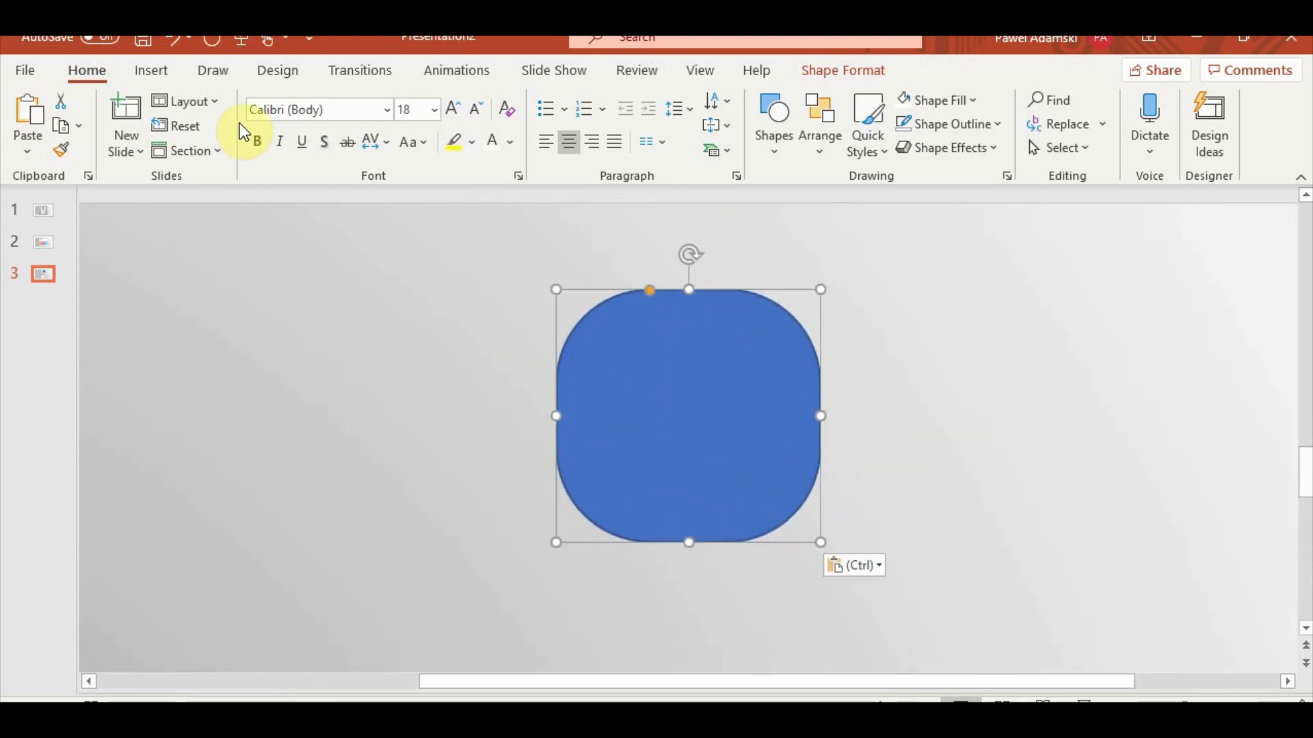
left_click(810, 68)
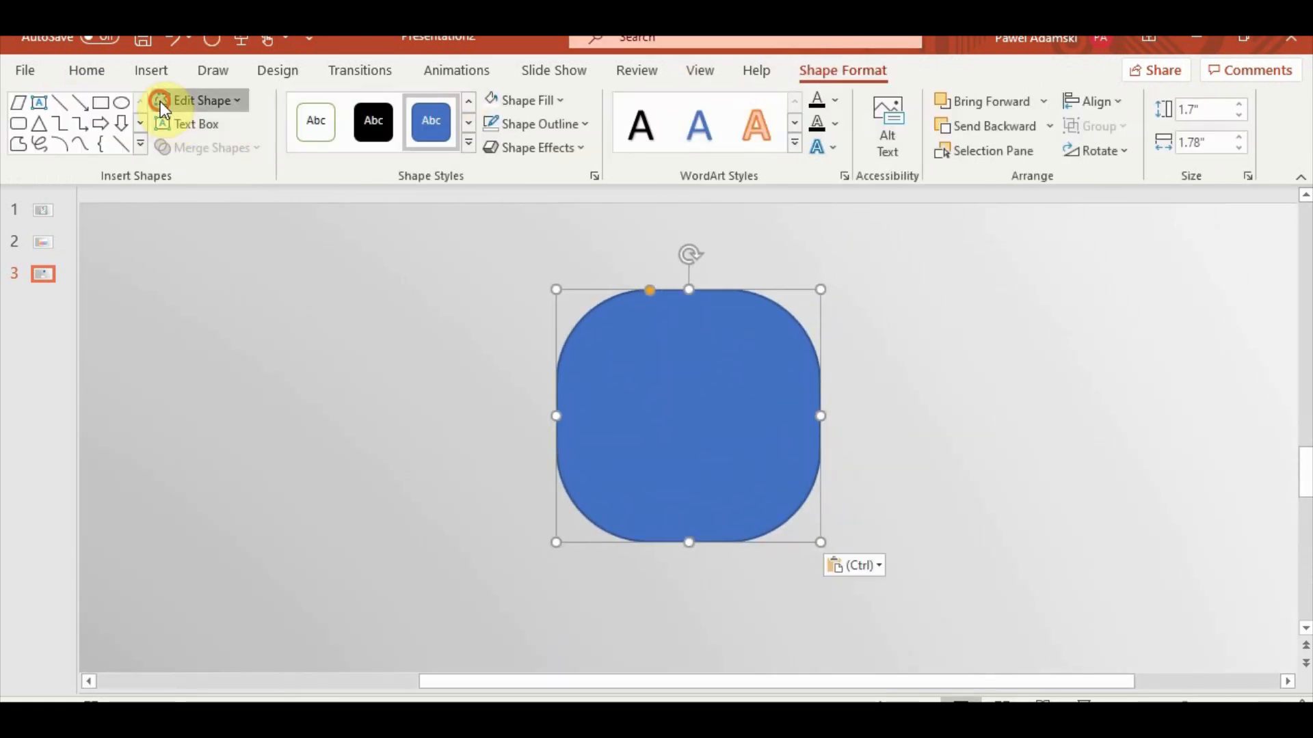
left_click(171, 160)
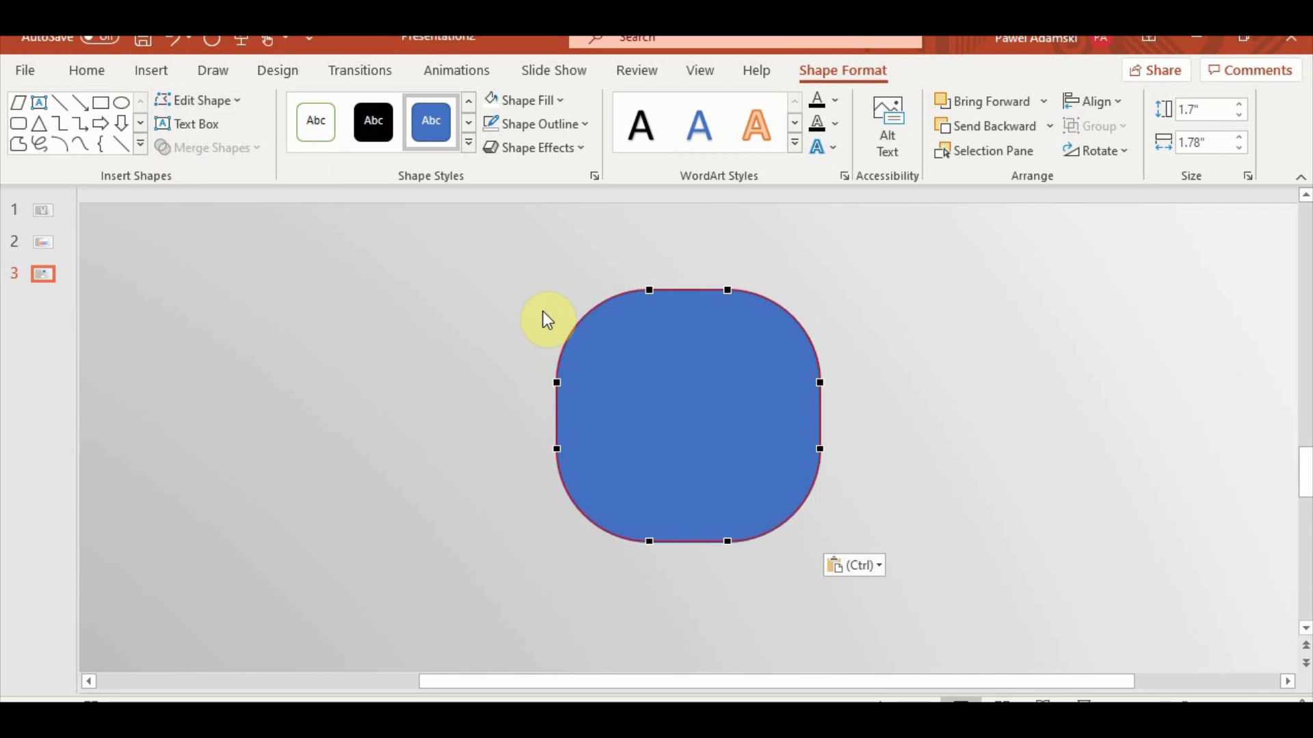
left_click(553, 382)
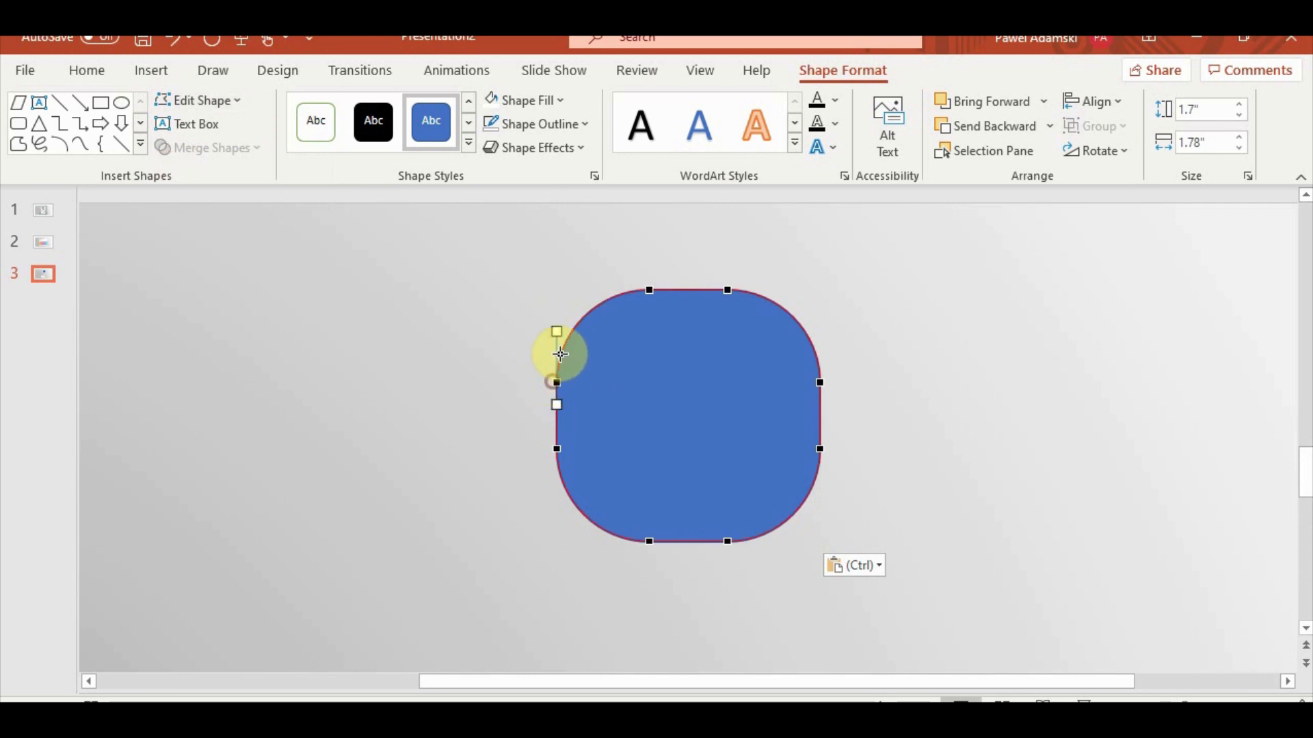
left_click(651, 292)
left_click_drag(599, 288, 569, 290)
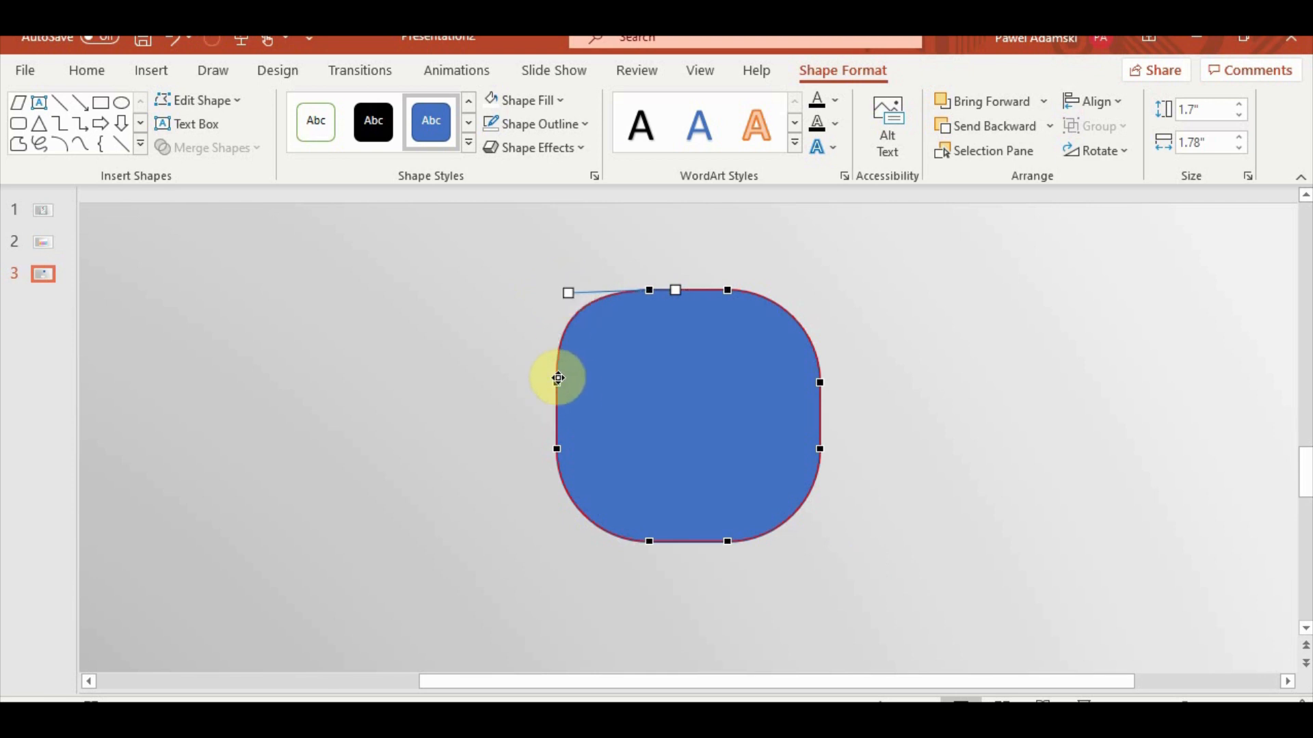
left_click(556, 382)
left_click_drag(554, 334, 556, 290)
Add a point on the upper-left corner curve and shift it slightly outward.
right_click(572, 302)
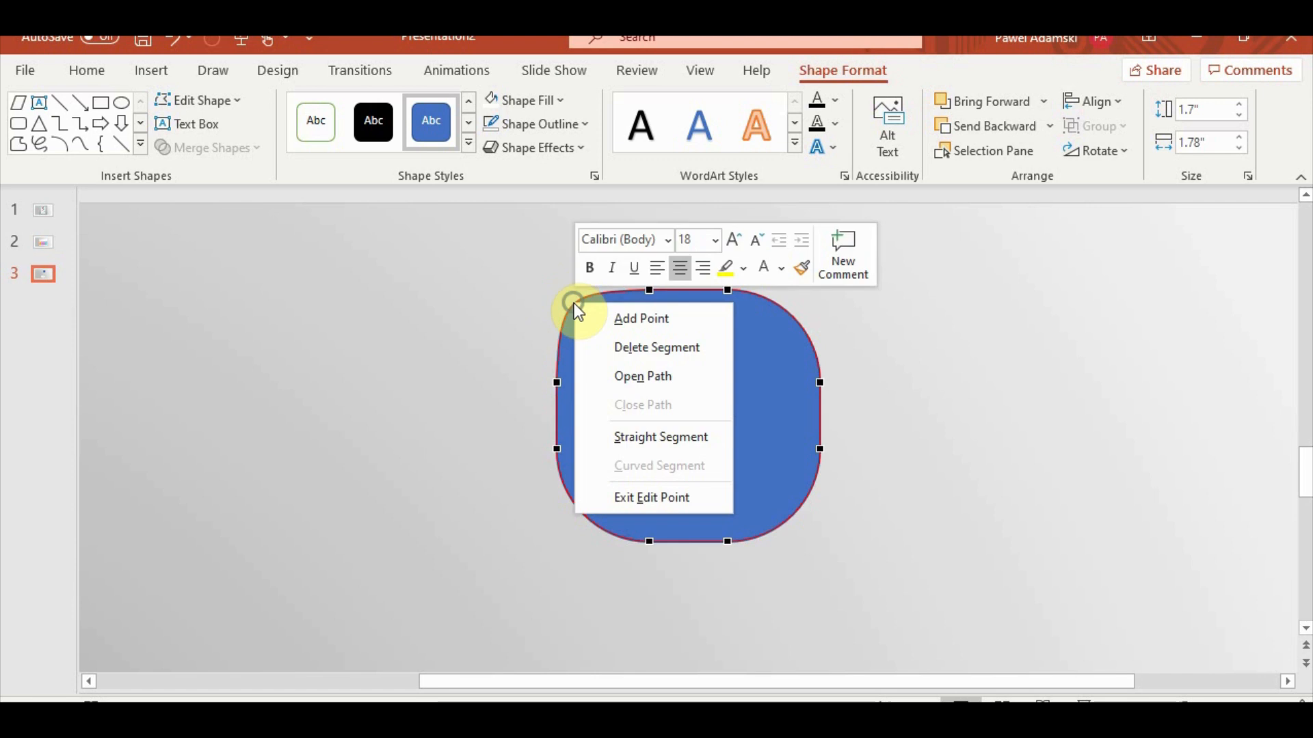
left_click(605, 320)
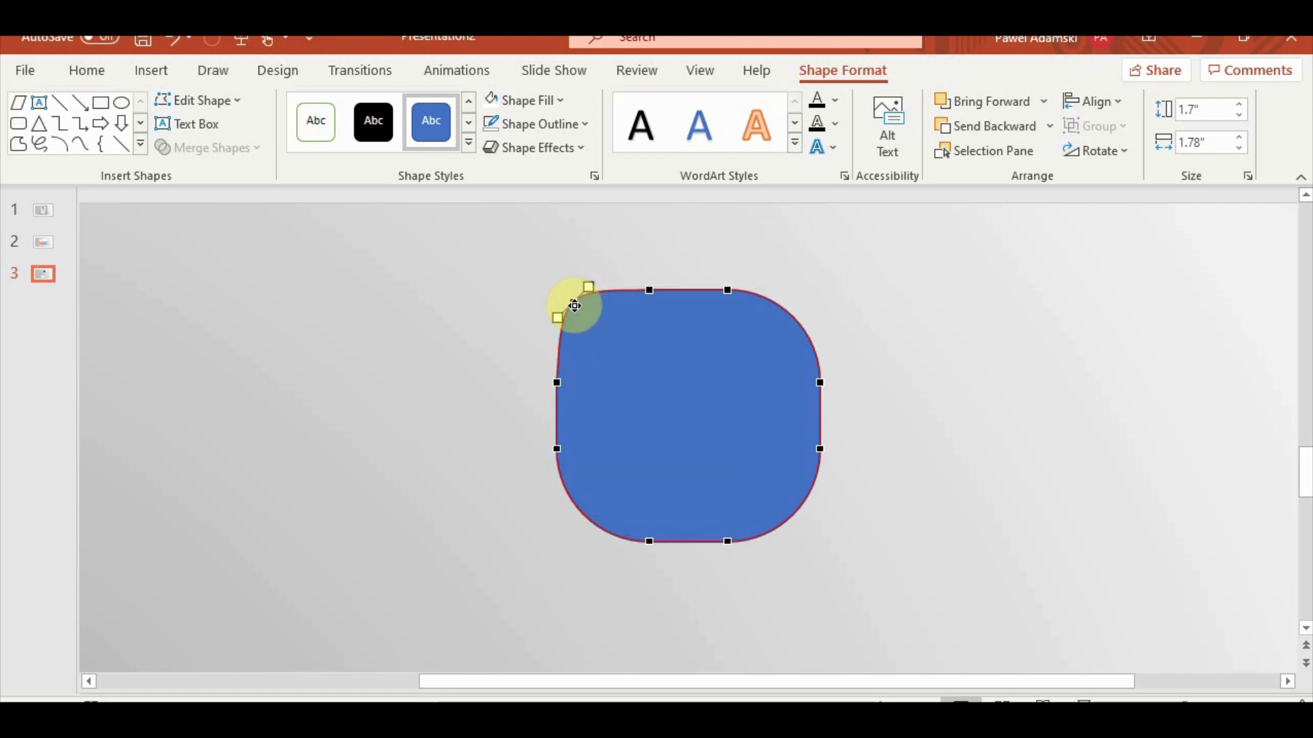
left_click_drag(573, 303, 566, 301)
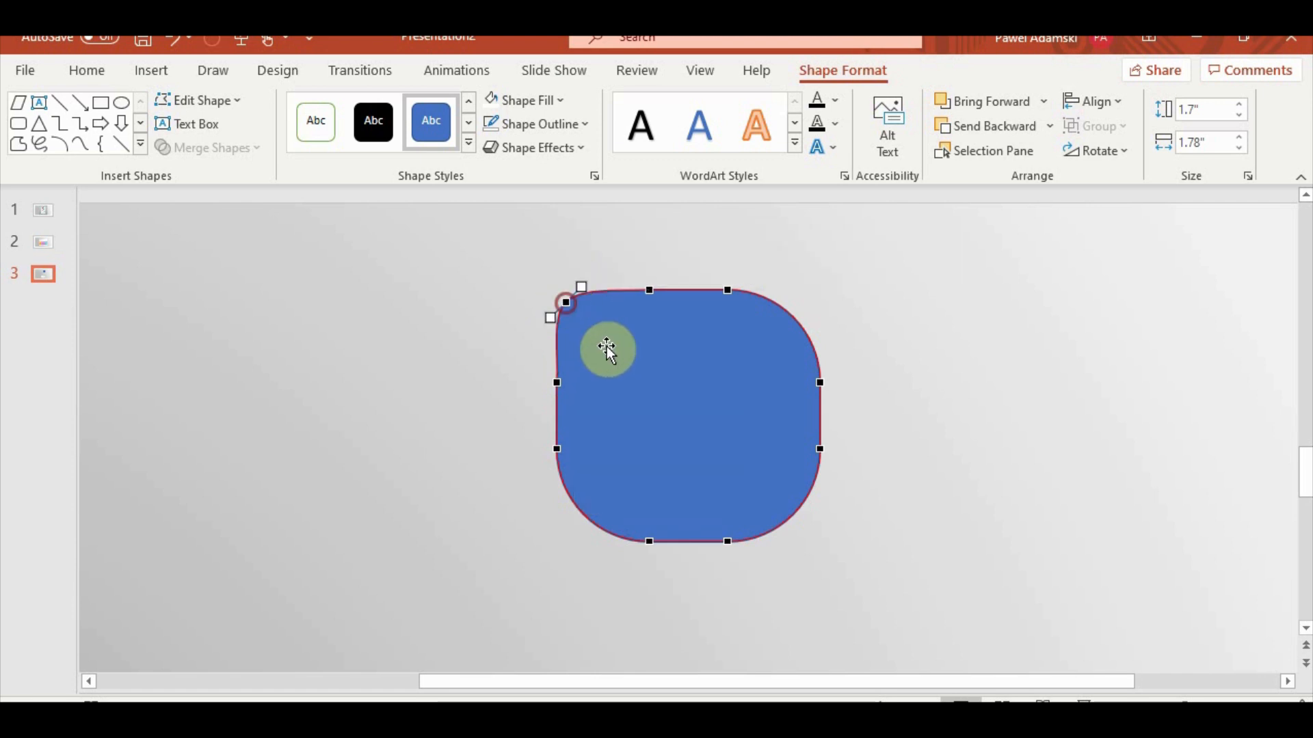
Undo the corner point edits and bring back the unedited rounded square.
key("ctrl+z")
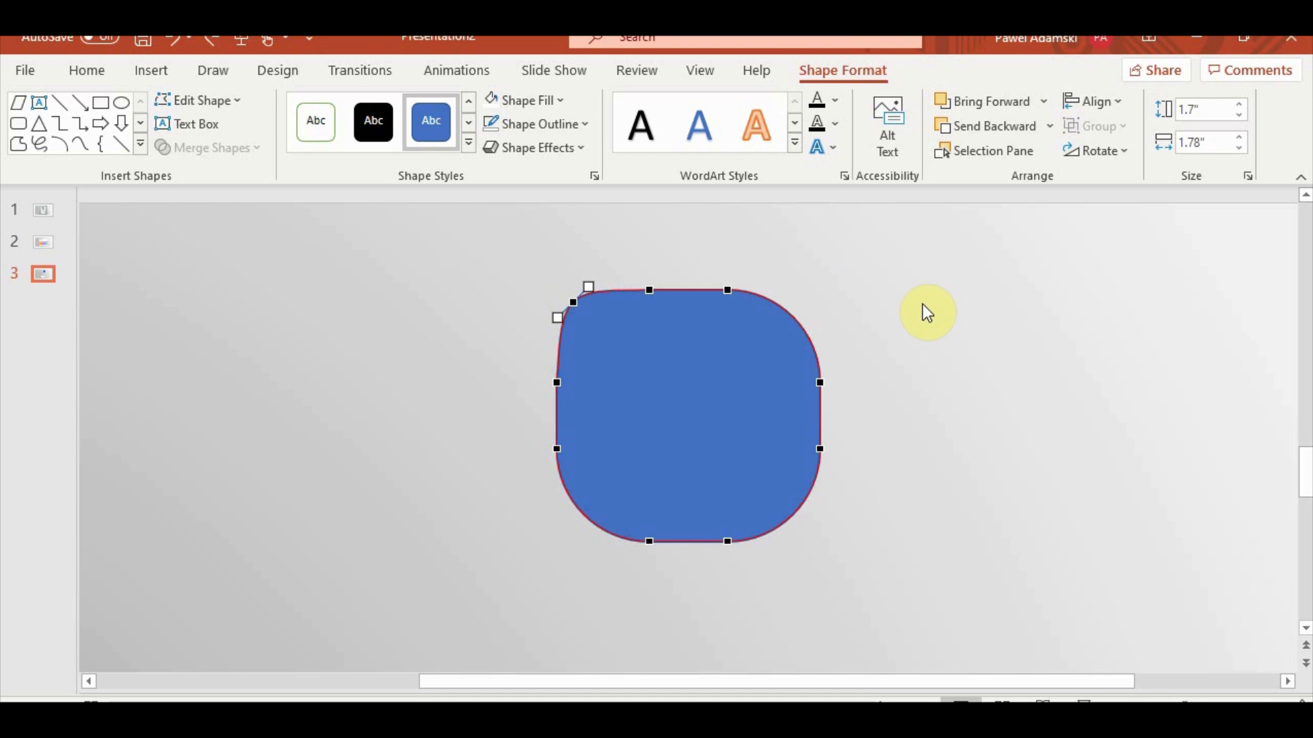
key("ctrl+z")
key("ctrl+z")
key("ctrl+z")
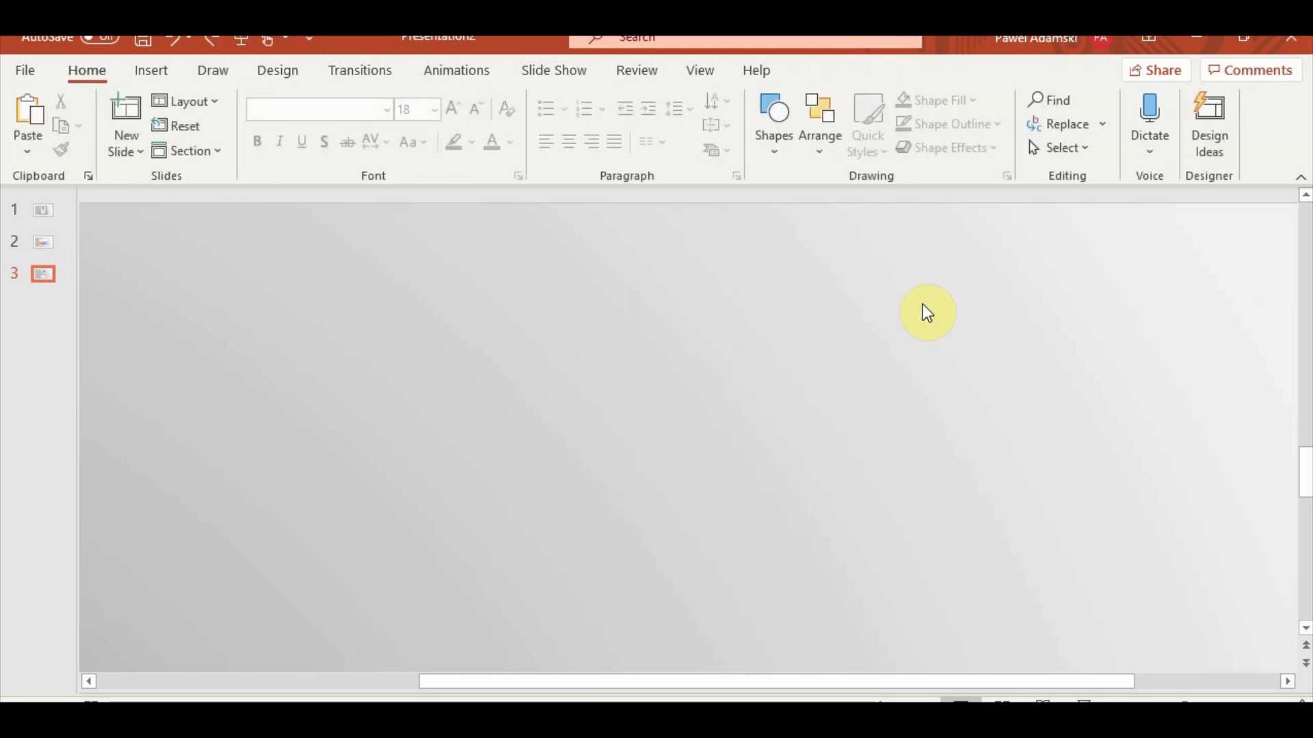
left_click(213, 41)
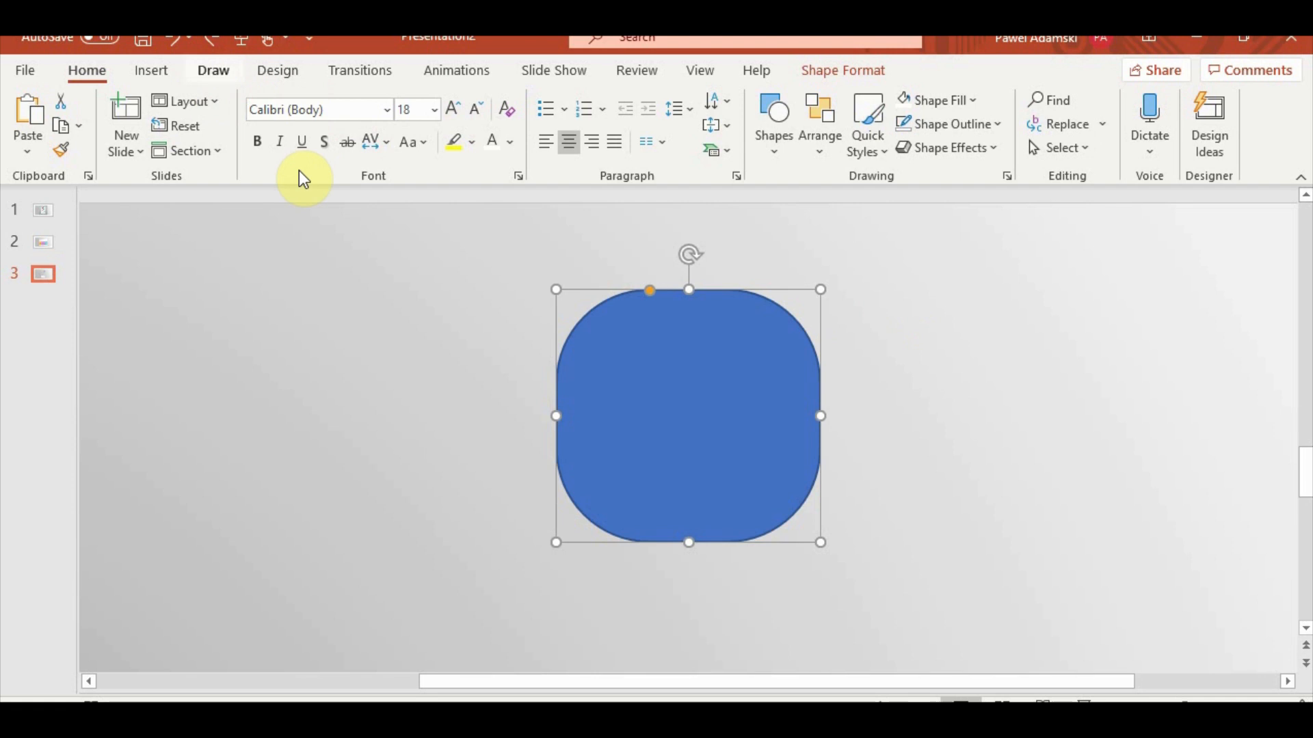
Draw a plain rectangle over the rounded square's lower-left corner, reaching its left and bottom edges.
left_click(909, 404)
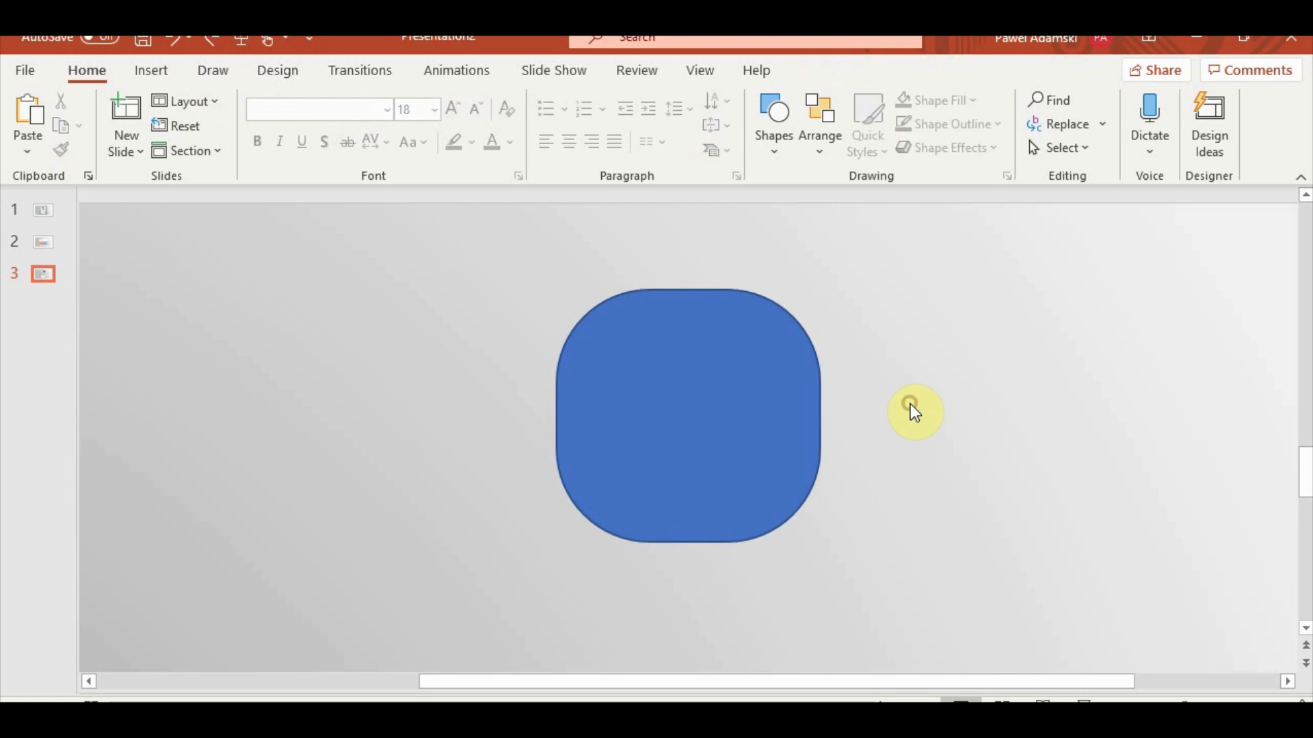
left_click(149, 72)
left_click(344, 146)
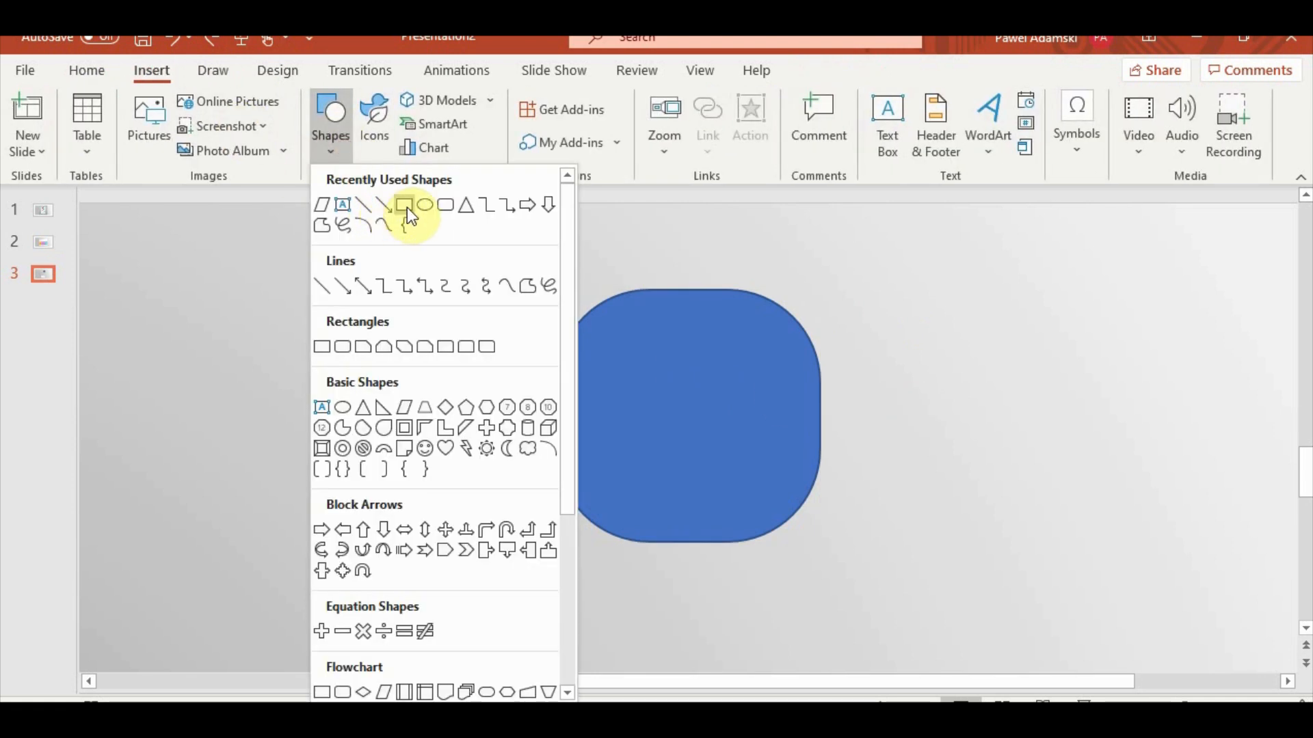
left_click(405, 204)
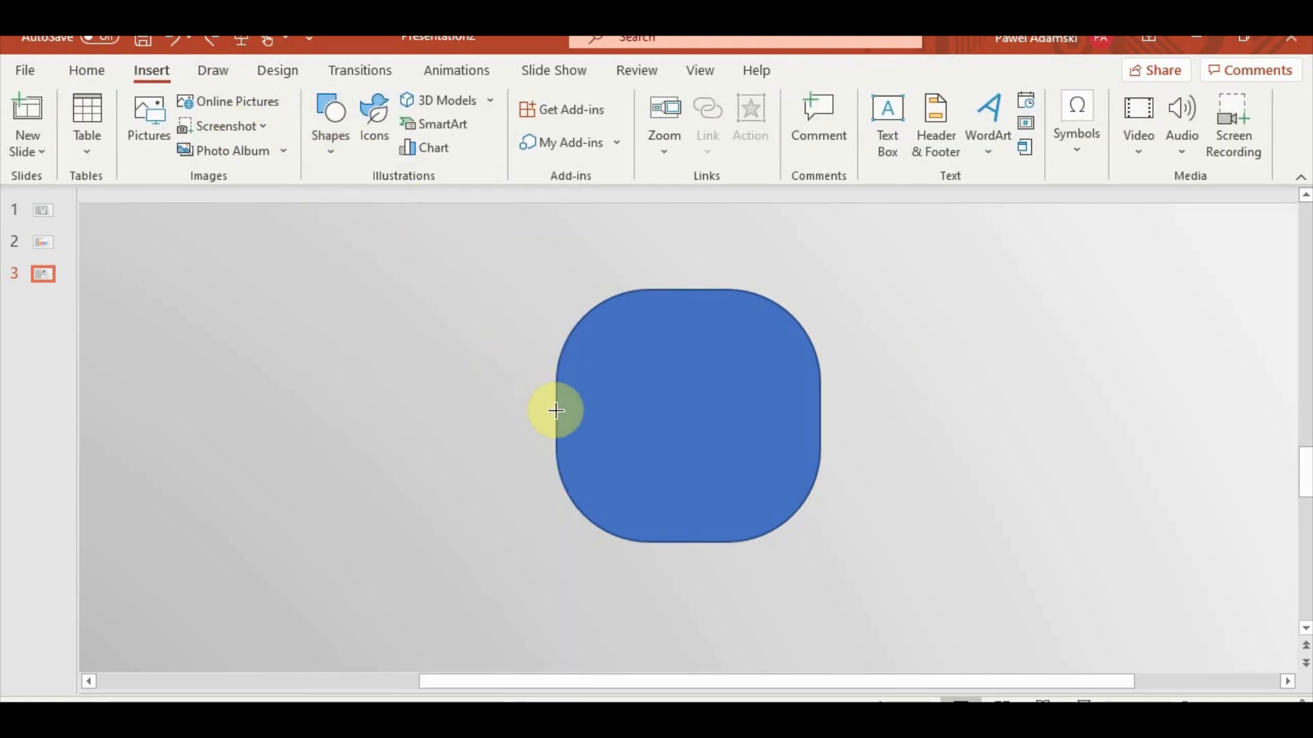
left_click_drag(555, 410, 737, 543)
left_click(504, 514)
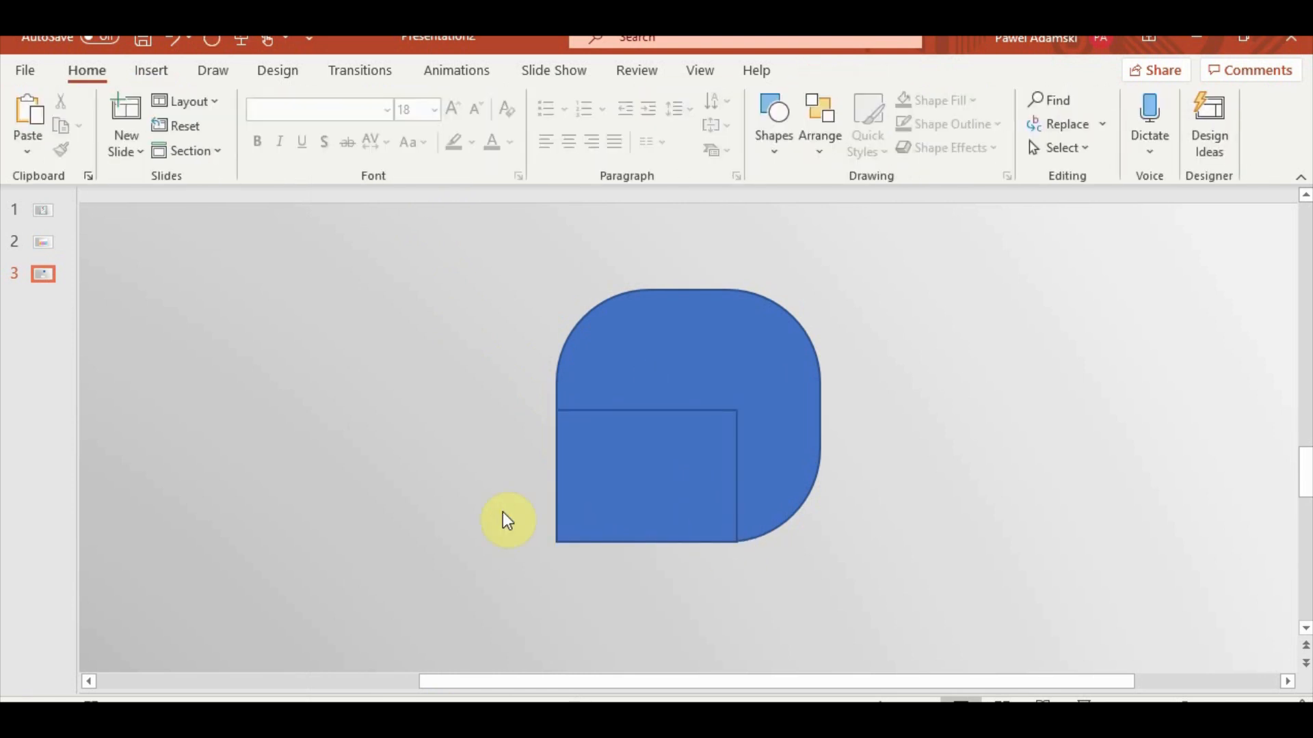
Adjust the rectangle's lower edge so it lines up exactly with the rounded square's bottom edge.
left_click(709, 486)
scroll(752, 503, "up", 8)
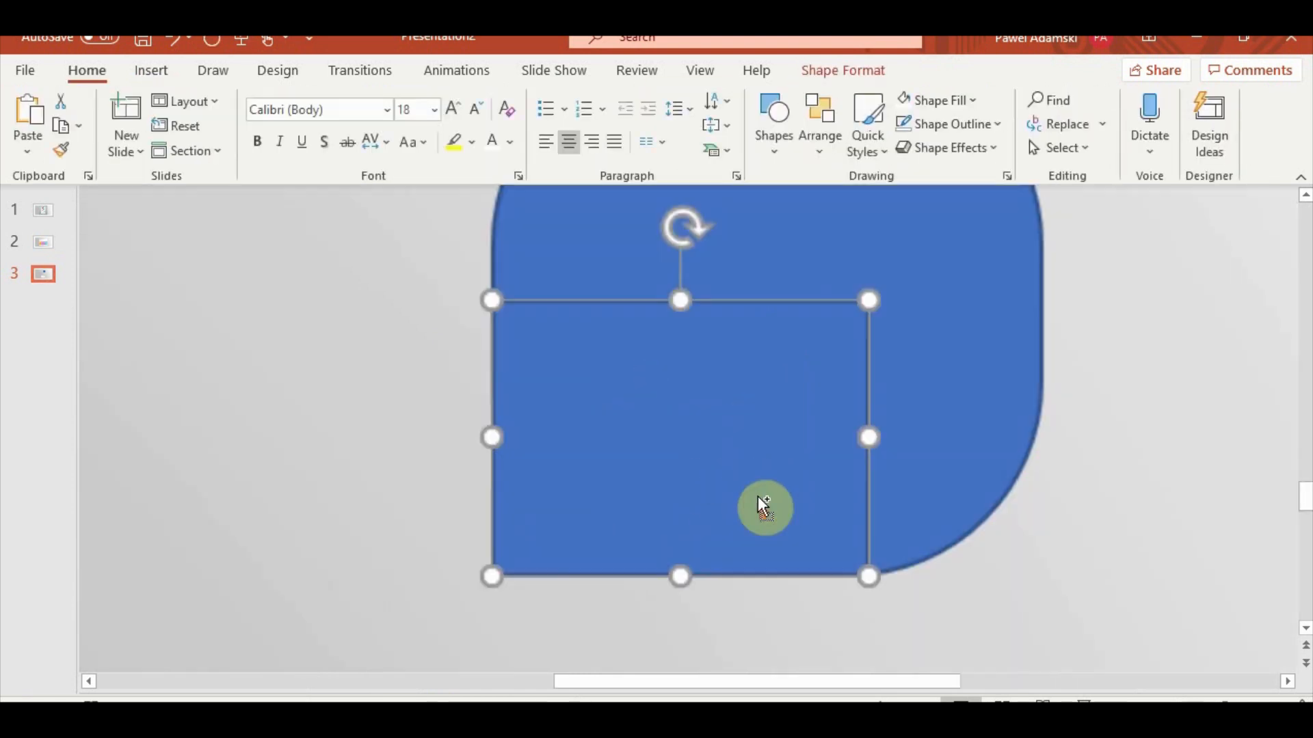
left_click(1040, 629)
left_click(1023, 518)
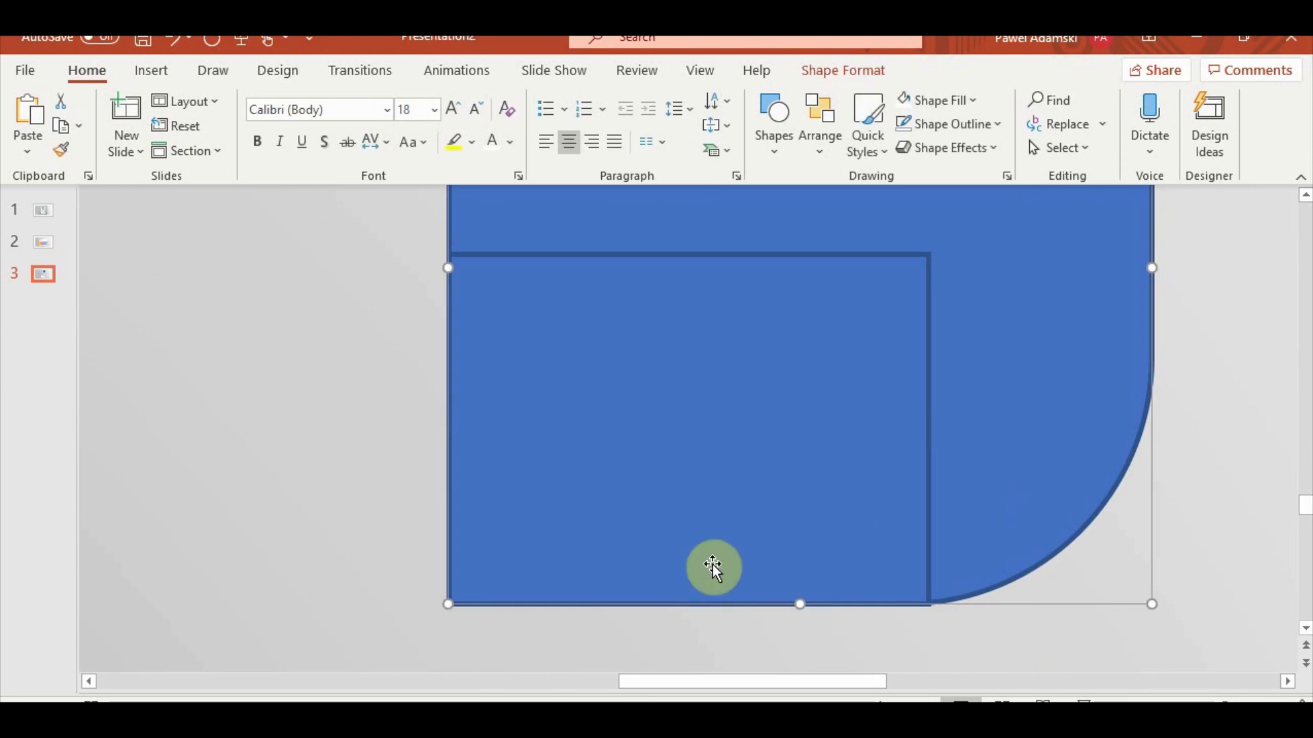
left_click(707, 525)
left_click_drag(691, 606, 689, 603)
left_click(1037, 595)
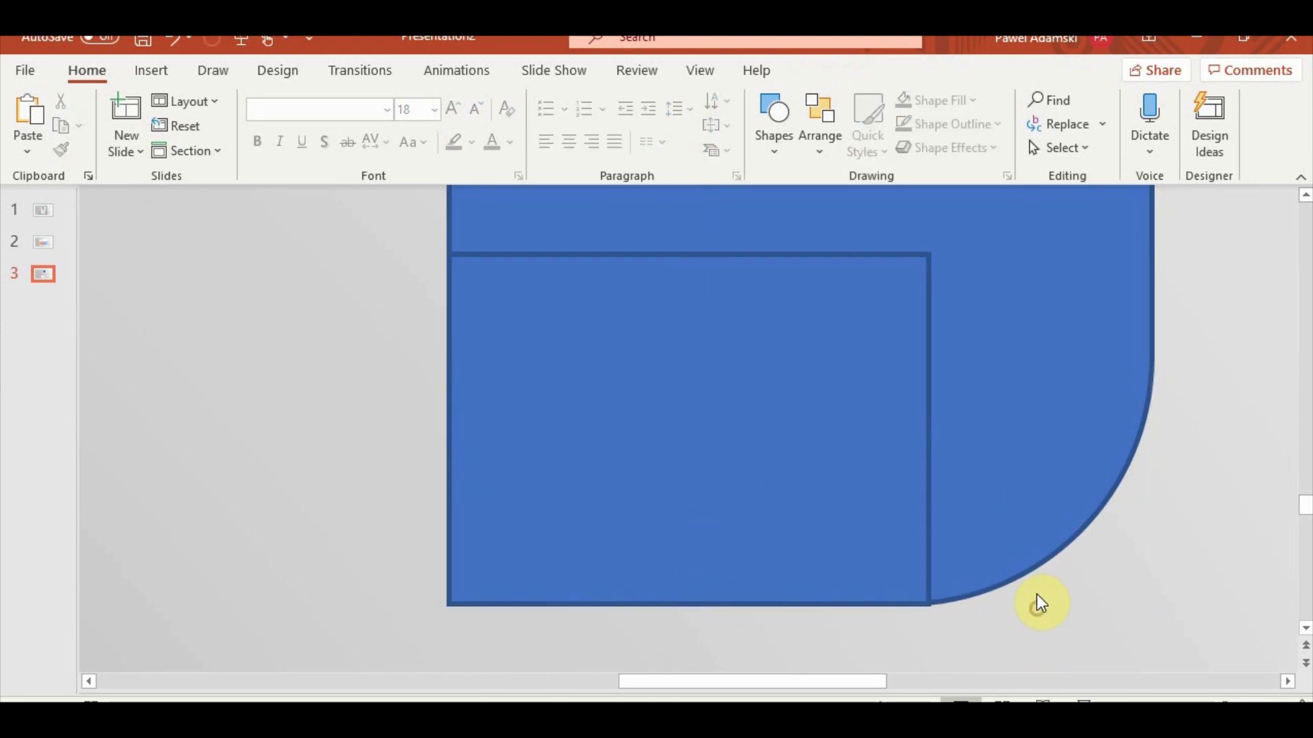
Copy the rectangle onto the rounded square's upper-right corner and narrow the copy from its inner side.
left_click(1019, 492)
left_click(661, 425, "shift")
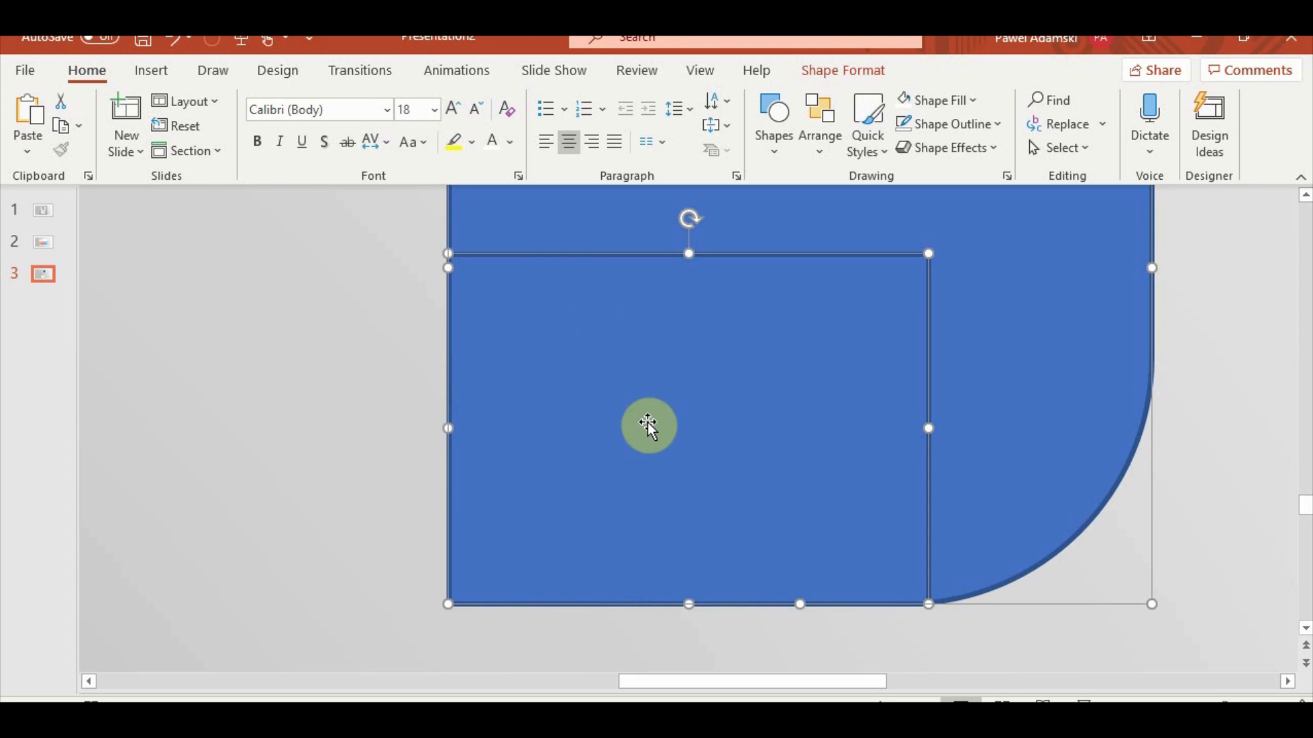
scroll(647, 425, "down", 3)
left_click(985, 446)
left_click(593, 486)
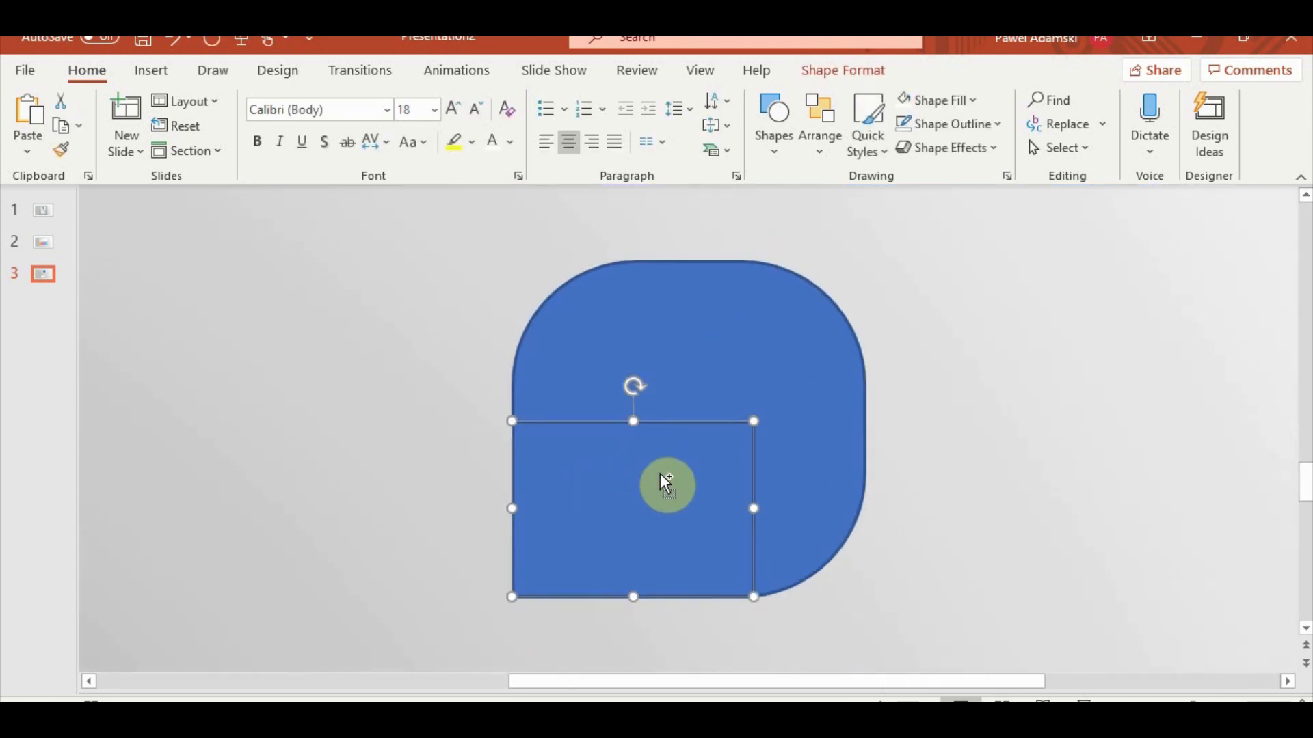
left_click_drag(662, 478, 781, 313)
left_click_drag(622, 348, 654, 347)
Narrow the lower-left rectangle from its inner side to the same width as the upper-right one.
left_click(598, 507)
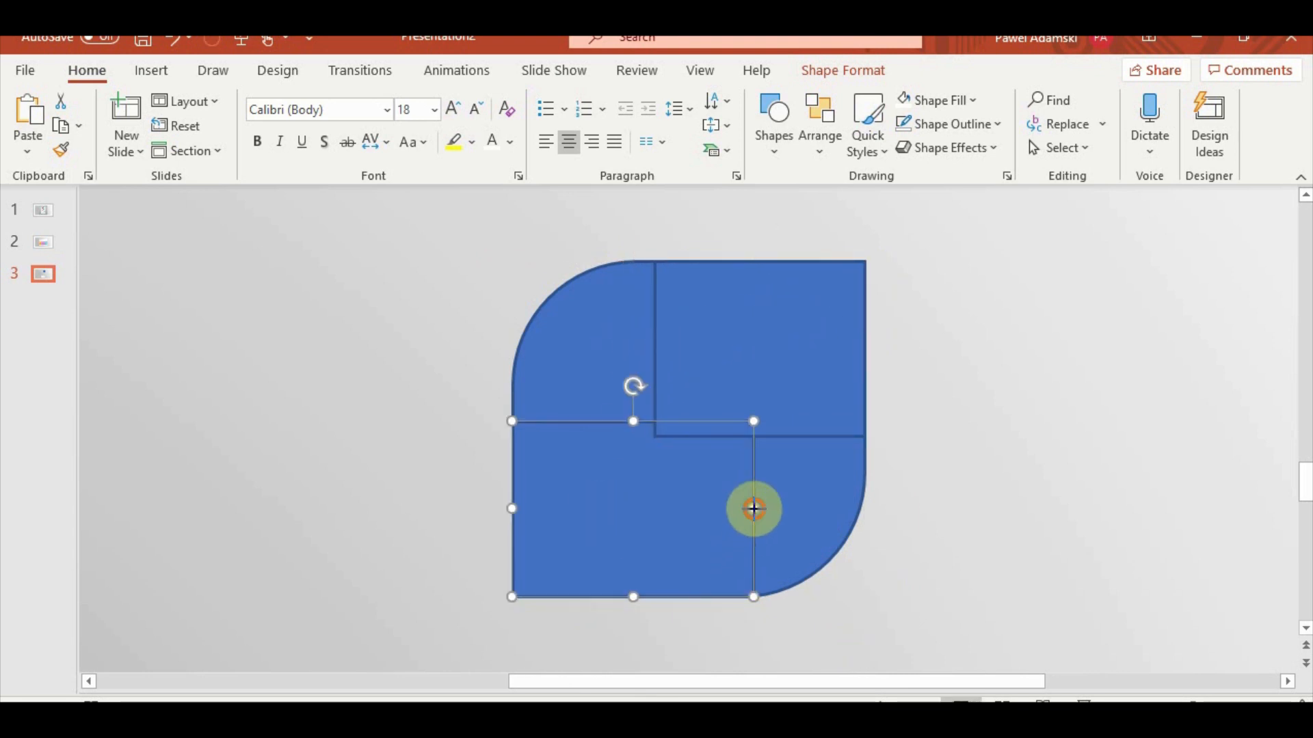
left_click_drag(754, 508, 722, 506)
left_click(927, 564)
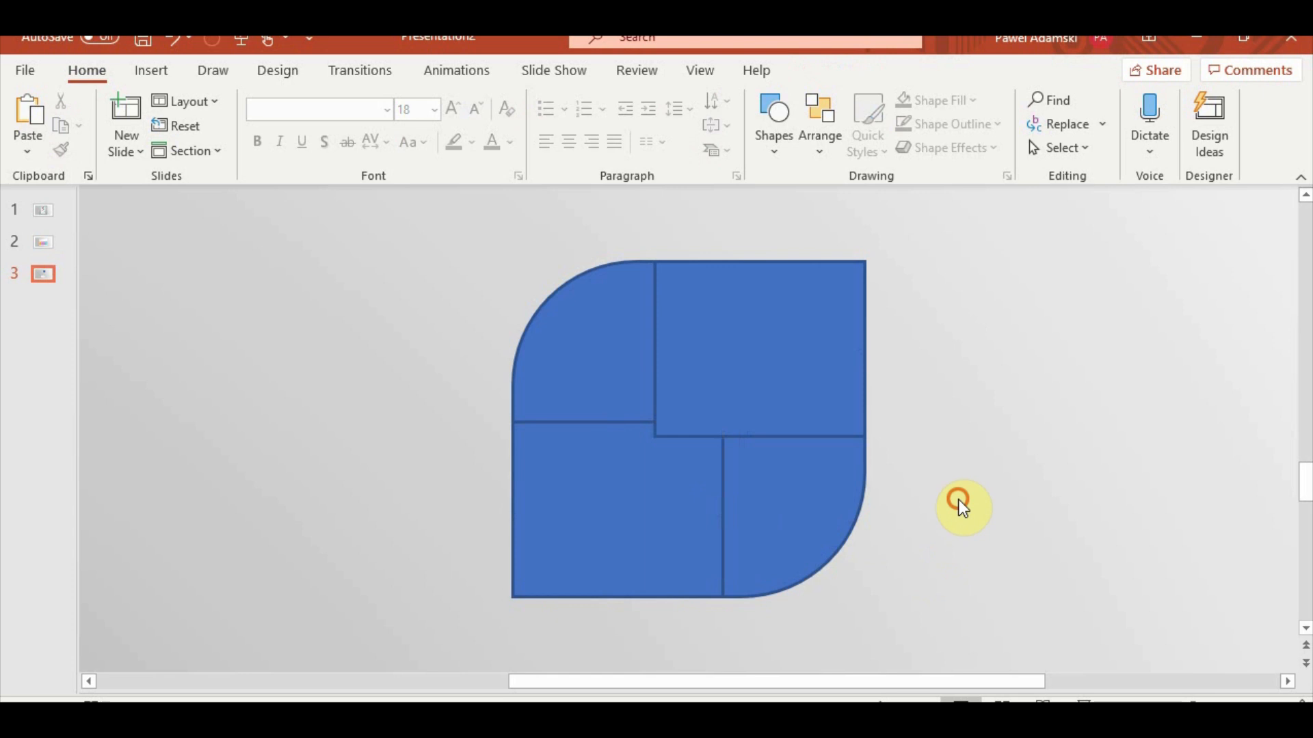
Merge the rounded square and both corner rectangles into one leaf shape with Union.
left_click(811, 529)
left_click(600, 535, "shift")
left_click(743, 346, "shift")
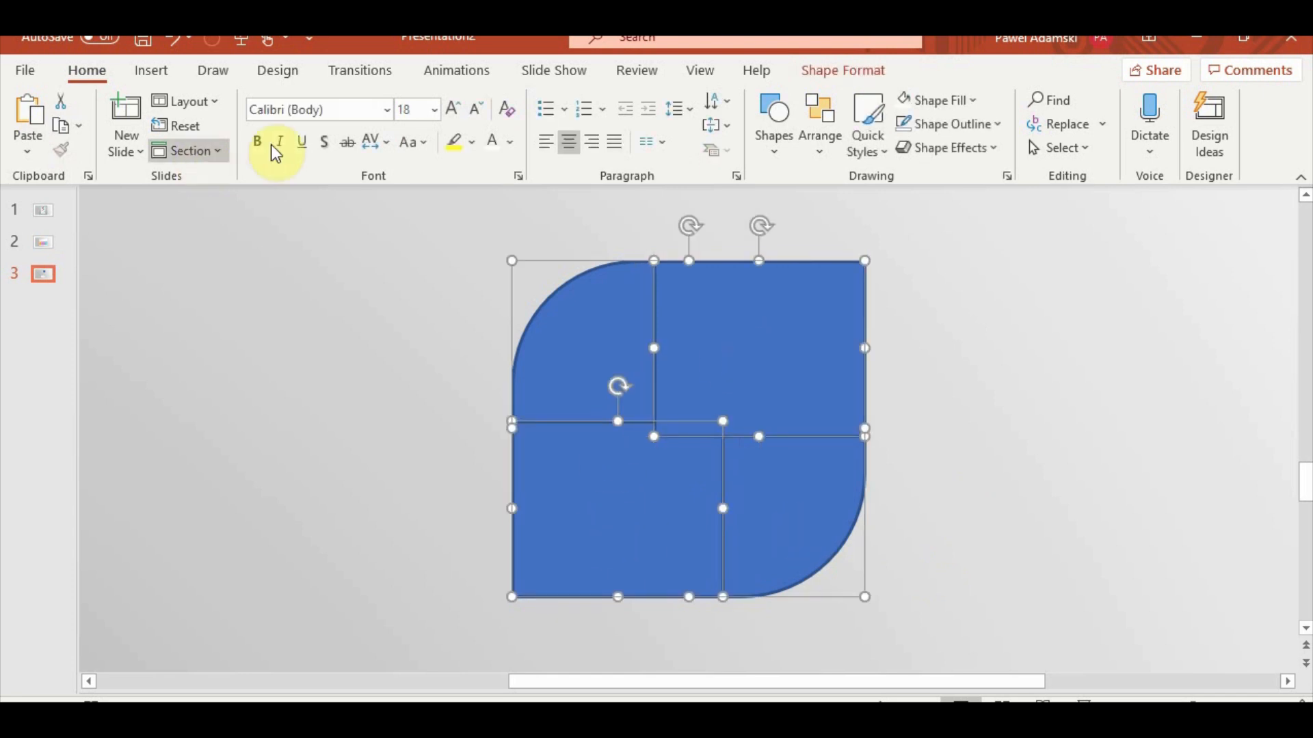
left_click(848, 73)
left_click(240, 147)
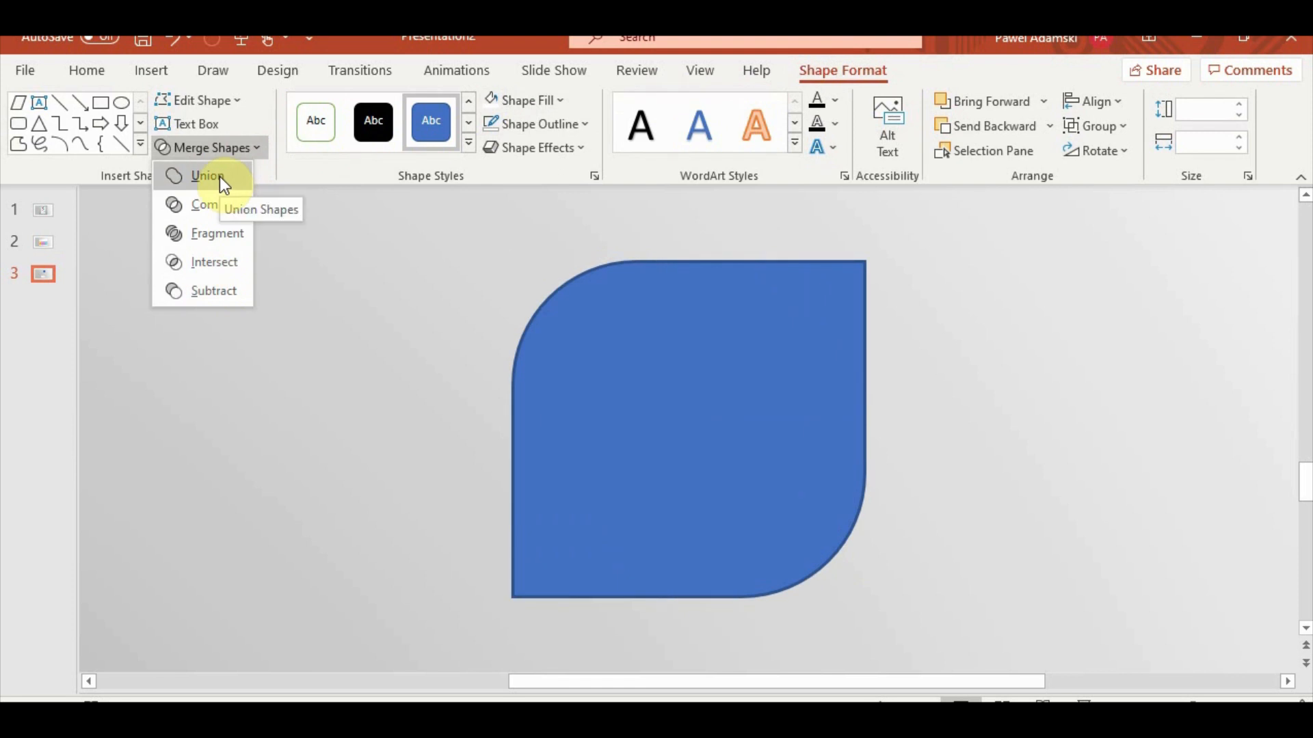
left_click(220, 177)
scroll(602, 438, "down", 5)
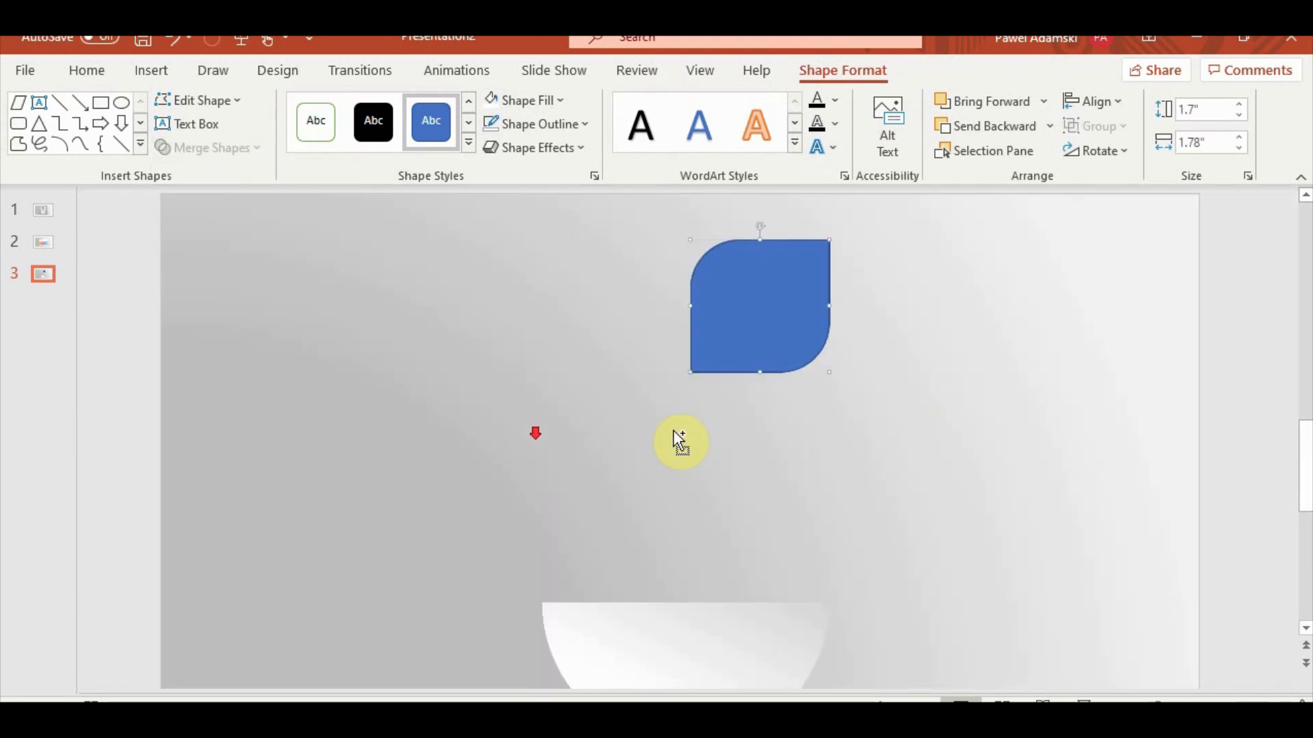
left_click(845, 419)
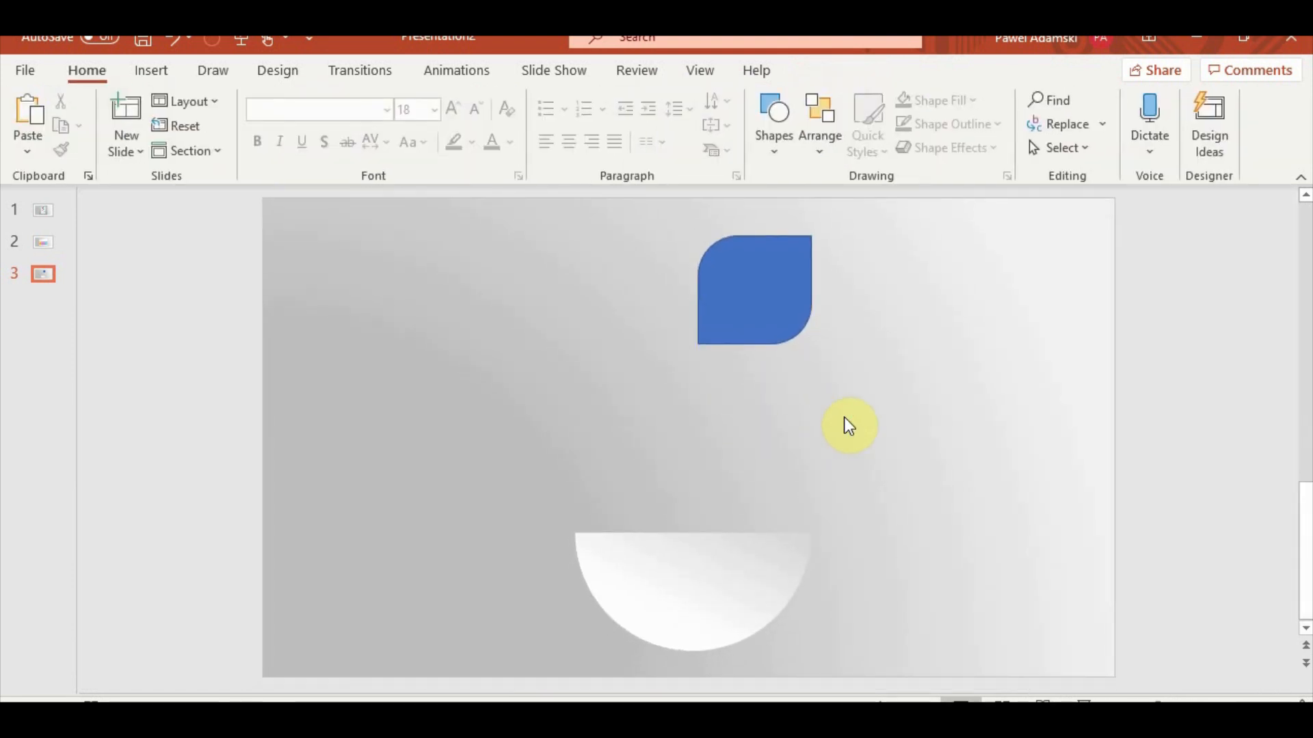
Paste the leaf shape in place and remove its outline.
key("ctrl+v")
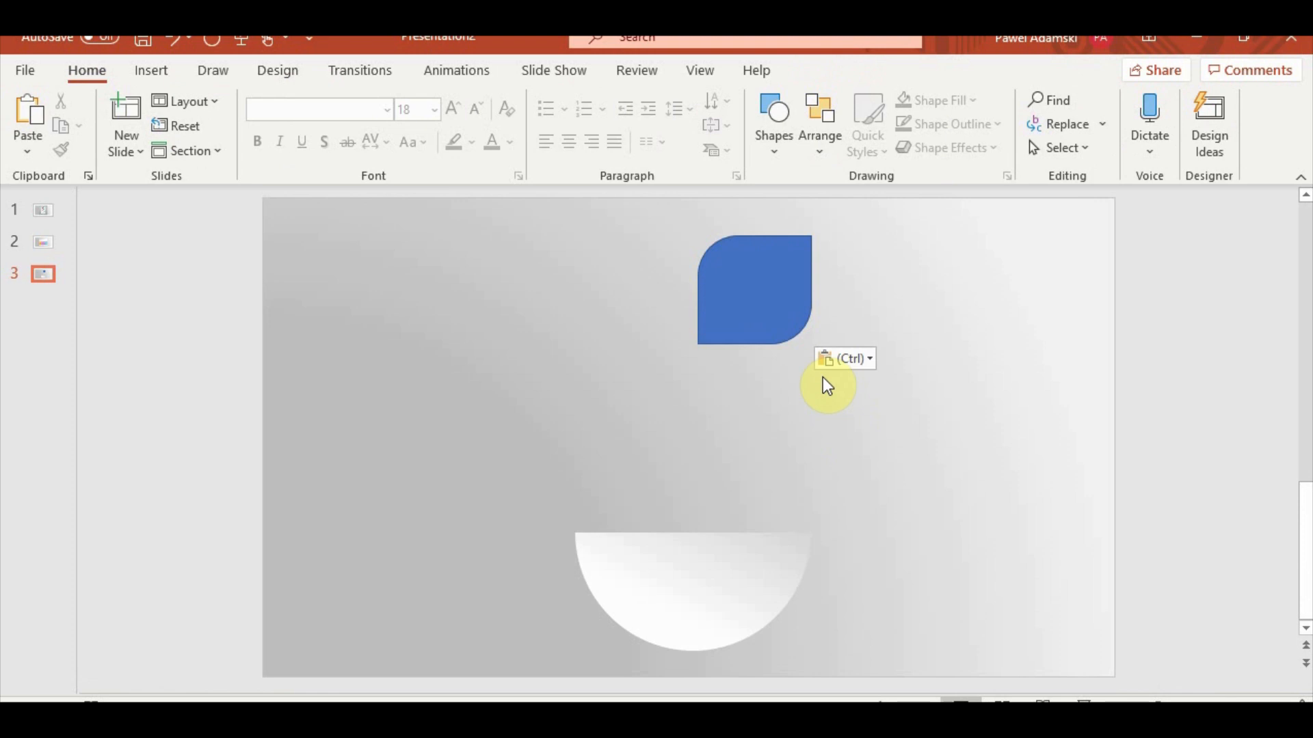
left_click(140, 68)
left_click(808, 273)
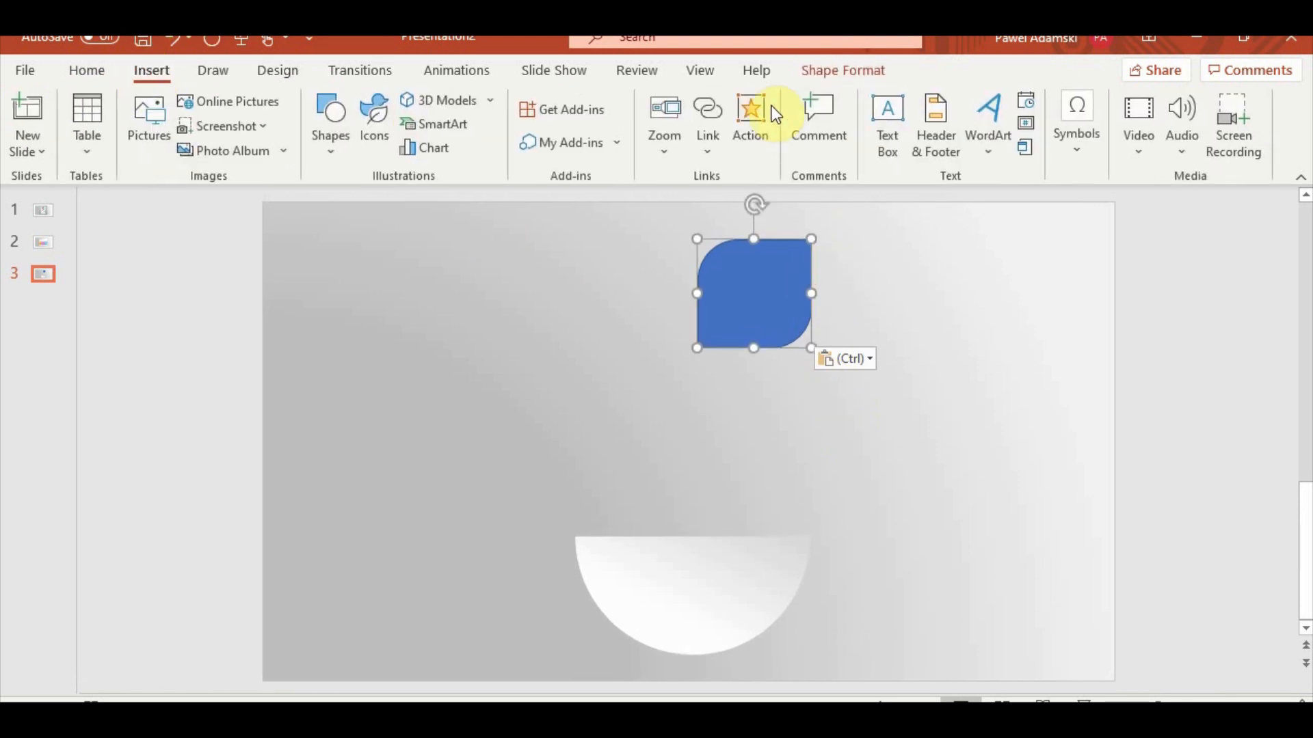
left_click(840, 67)
left_click(547, 317)
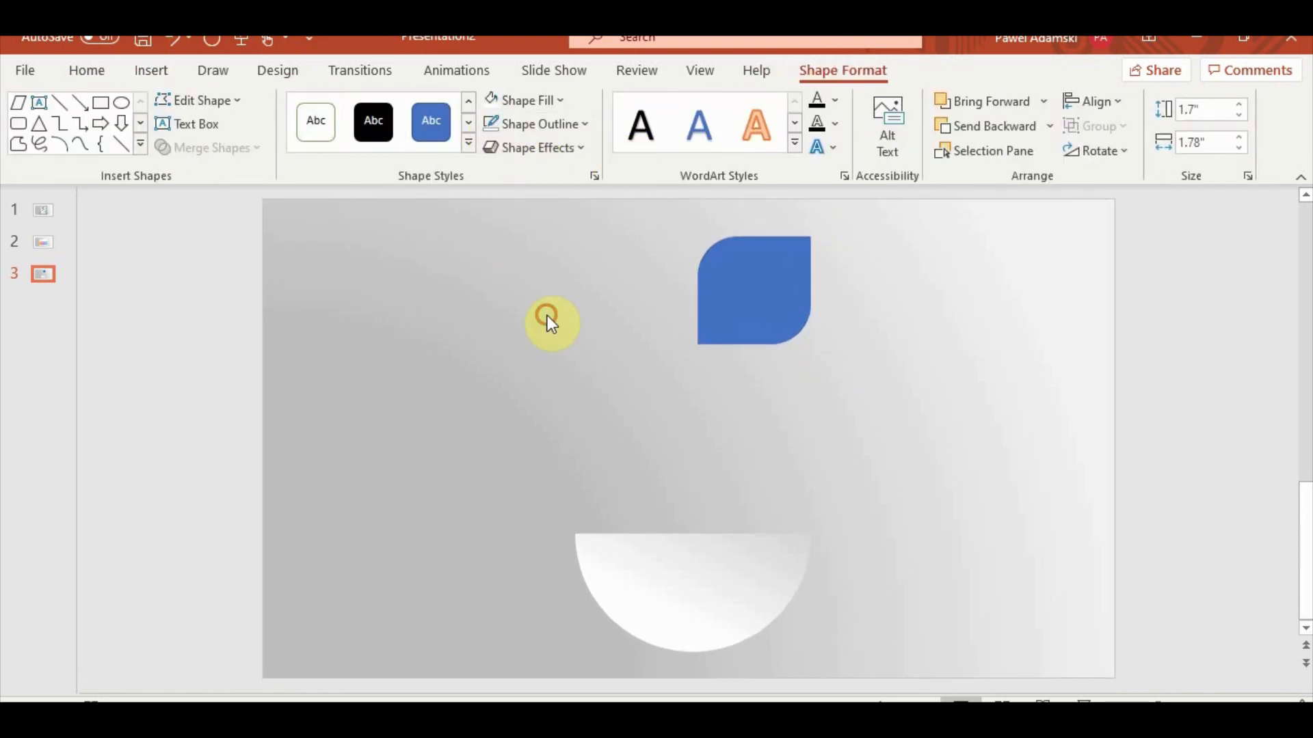
Draw a thin vertical rectangle, about 2.97" high and 0.1" wide, from the leaf's lower-left corner down to the half circle.
left_click(148, 67)
left_click(326, 156)
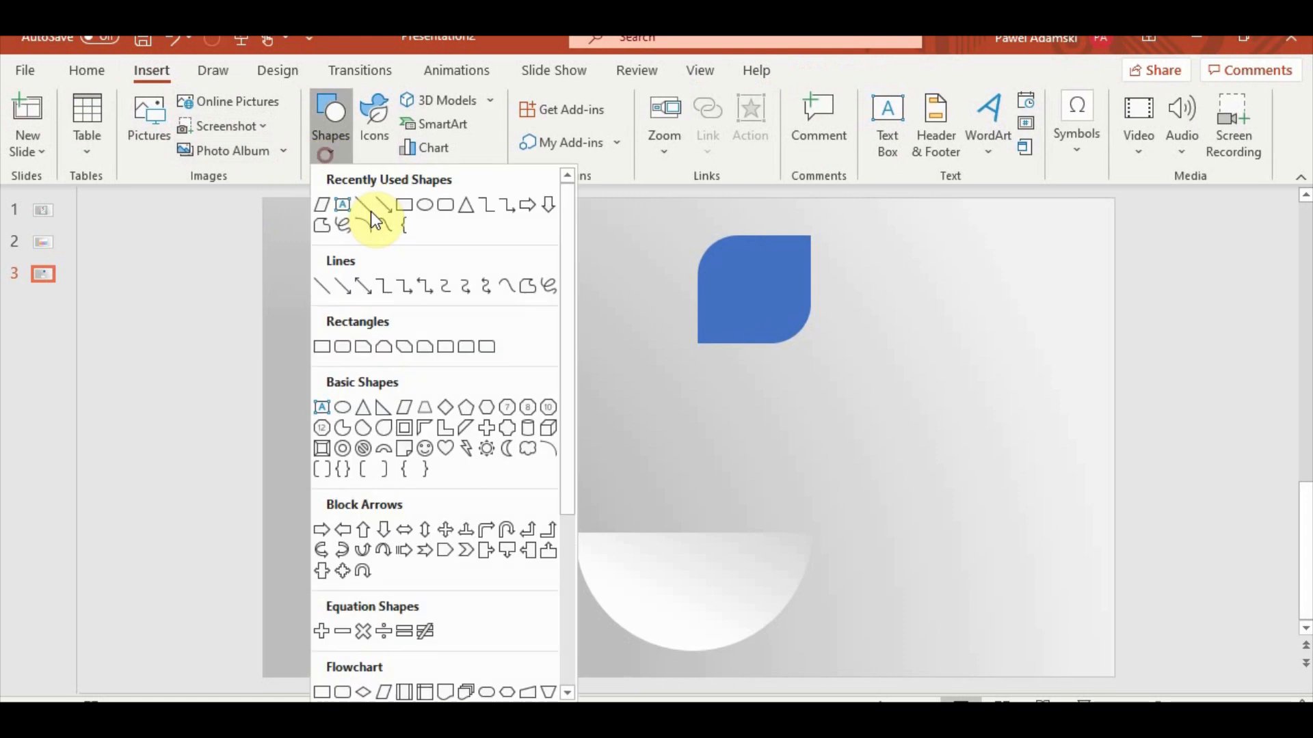
left_click(405, 204)
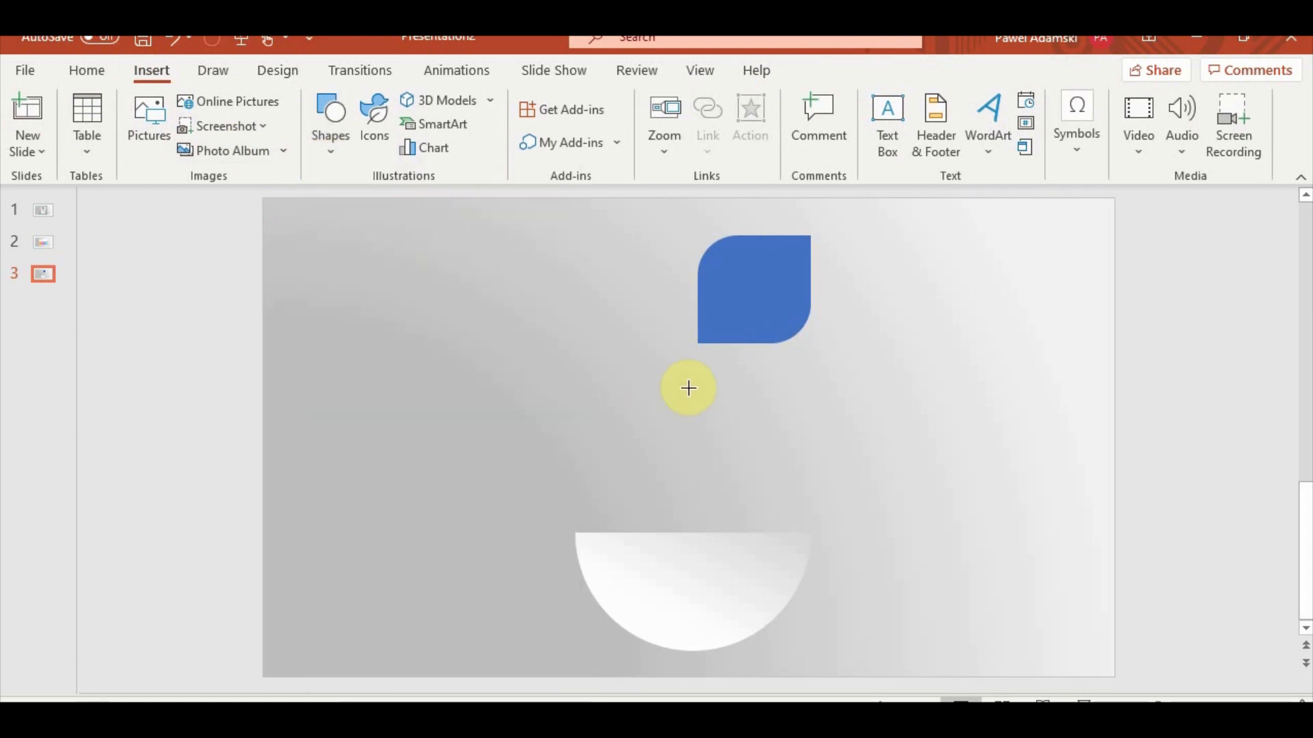
scroll(688, 387, "up", 3)
left_click_drag(638, 235, 648, 530)
left_click(918, 499)
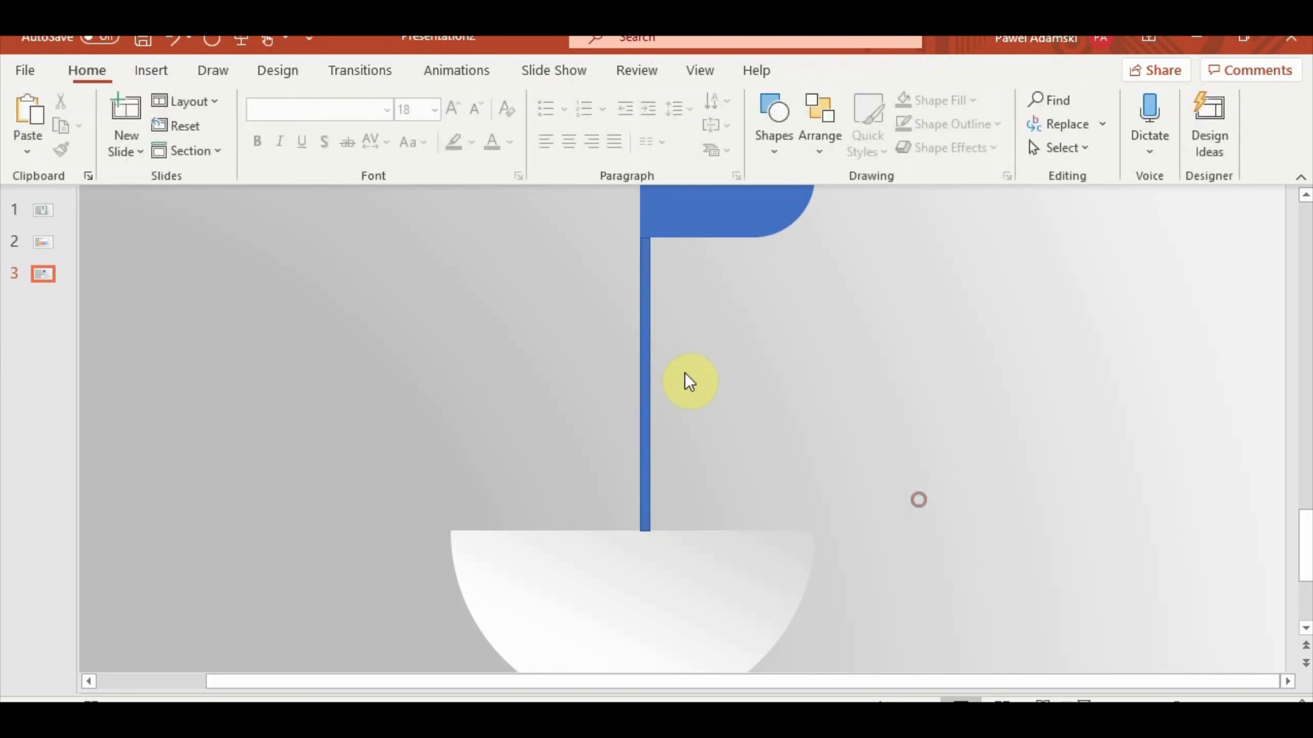
Remove the outline from the thin stem rectangle and paste the stem in place.
left_click(642, 335)
left_click(498, 129)
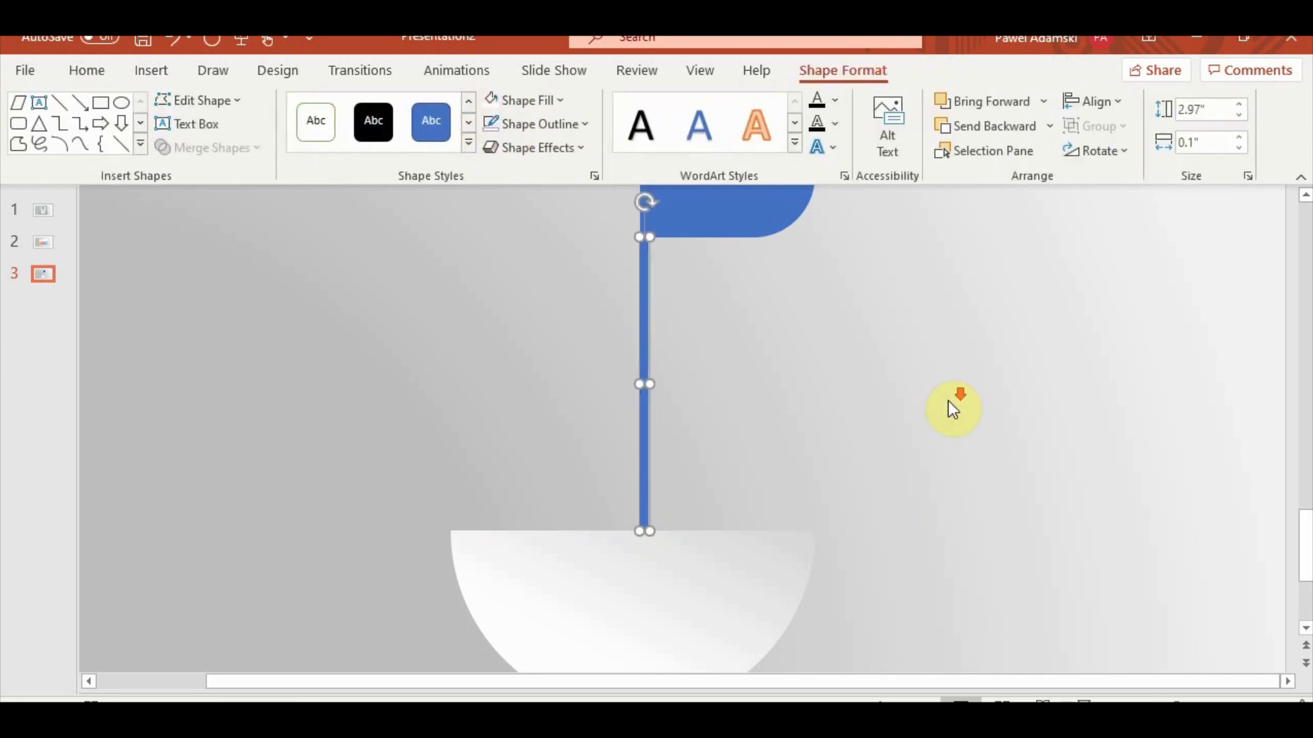
scroll(948, 400, "down", 3)
left_click(970, 444)
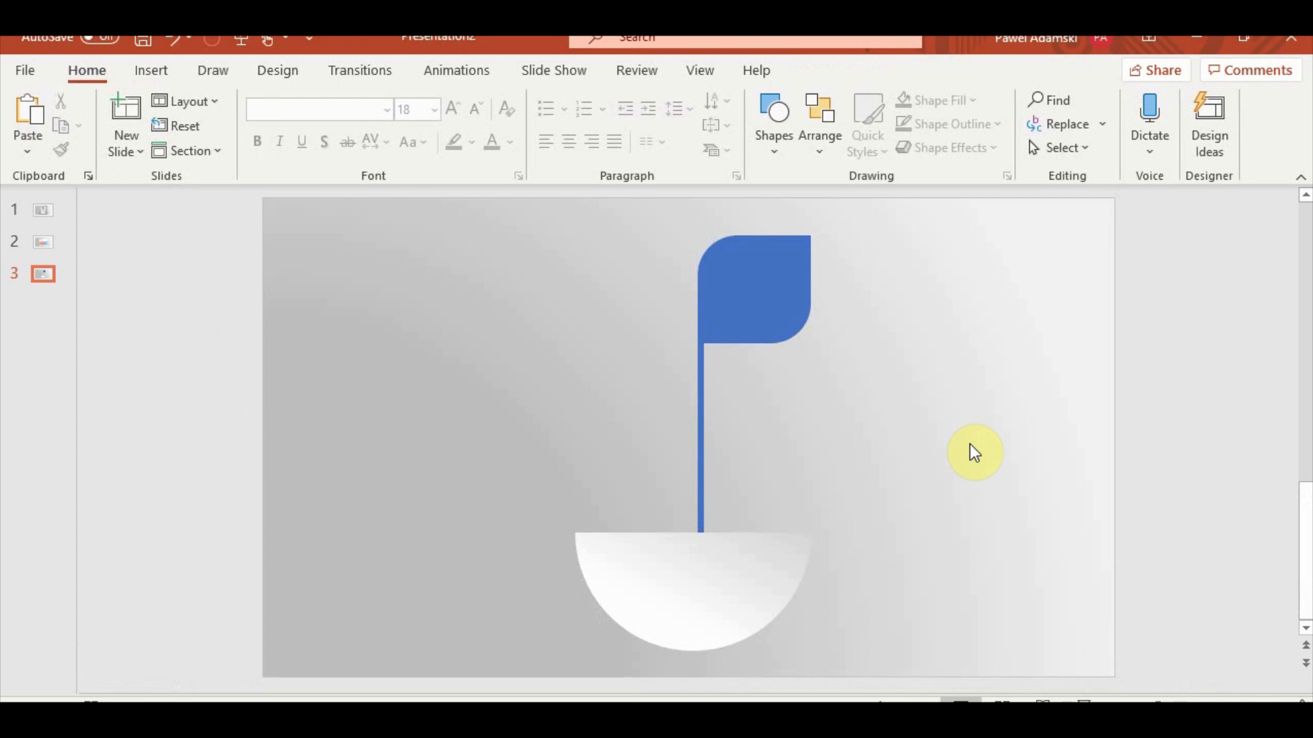
key("ctrl+v")
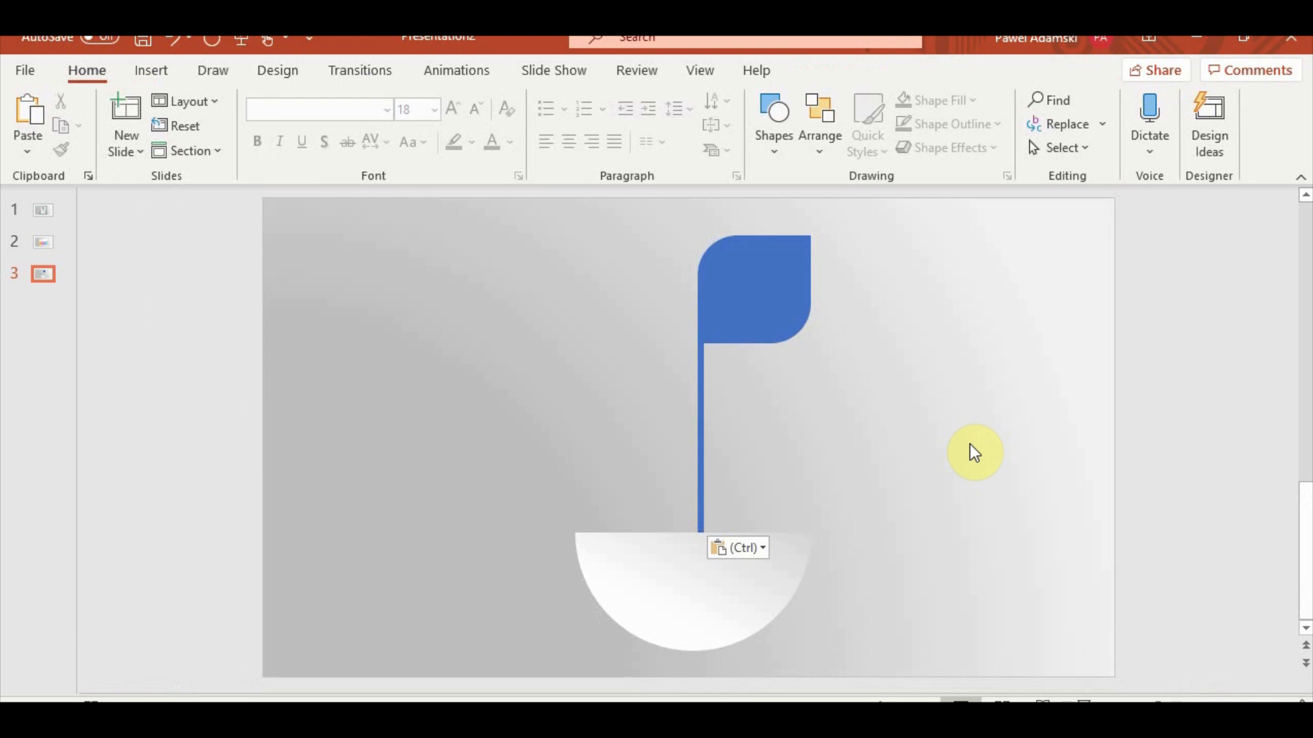
Group the leaf with its stem.
left_click(693, 407)
left_click(771, 313, "shift")
key("ctrl+g")
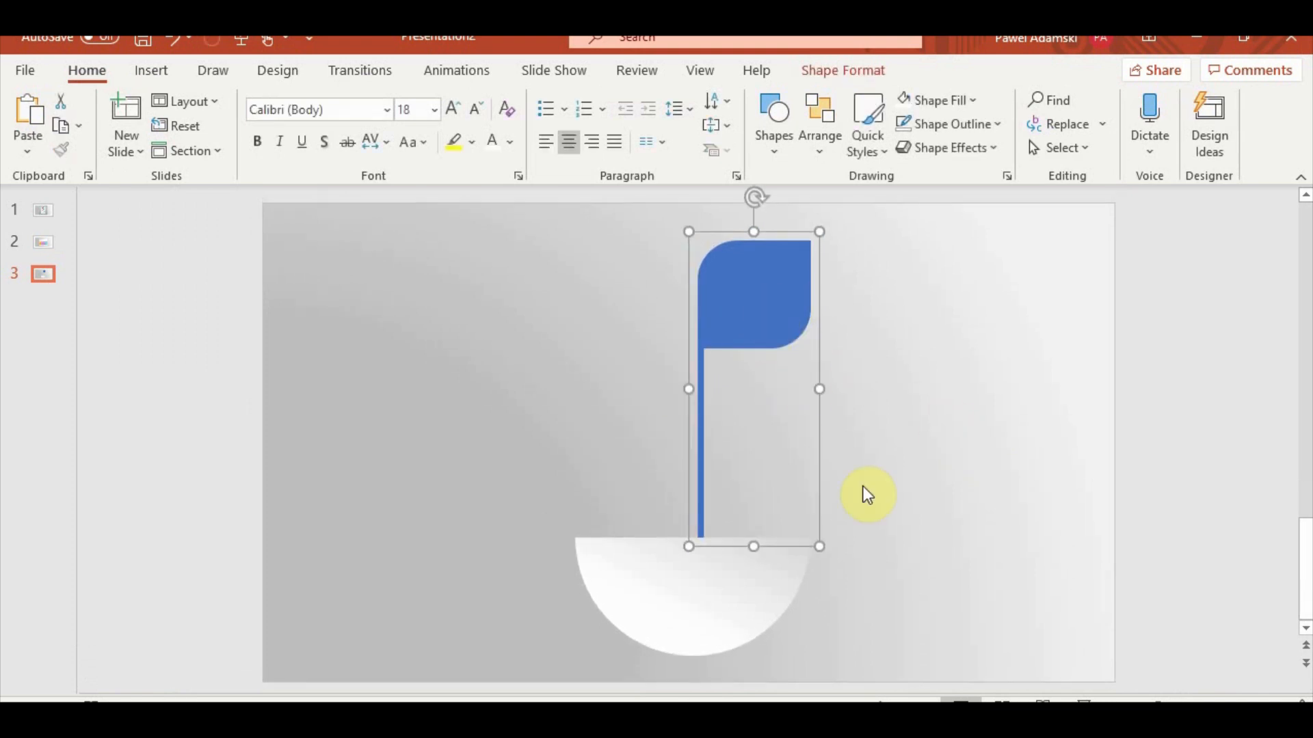
left_click(883, 486)
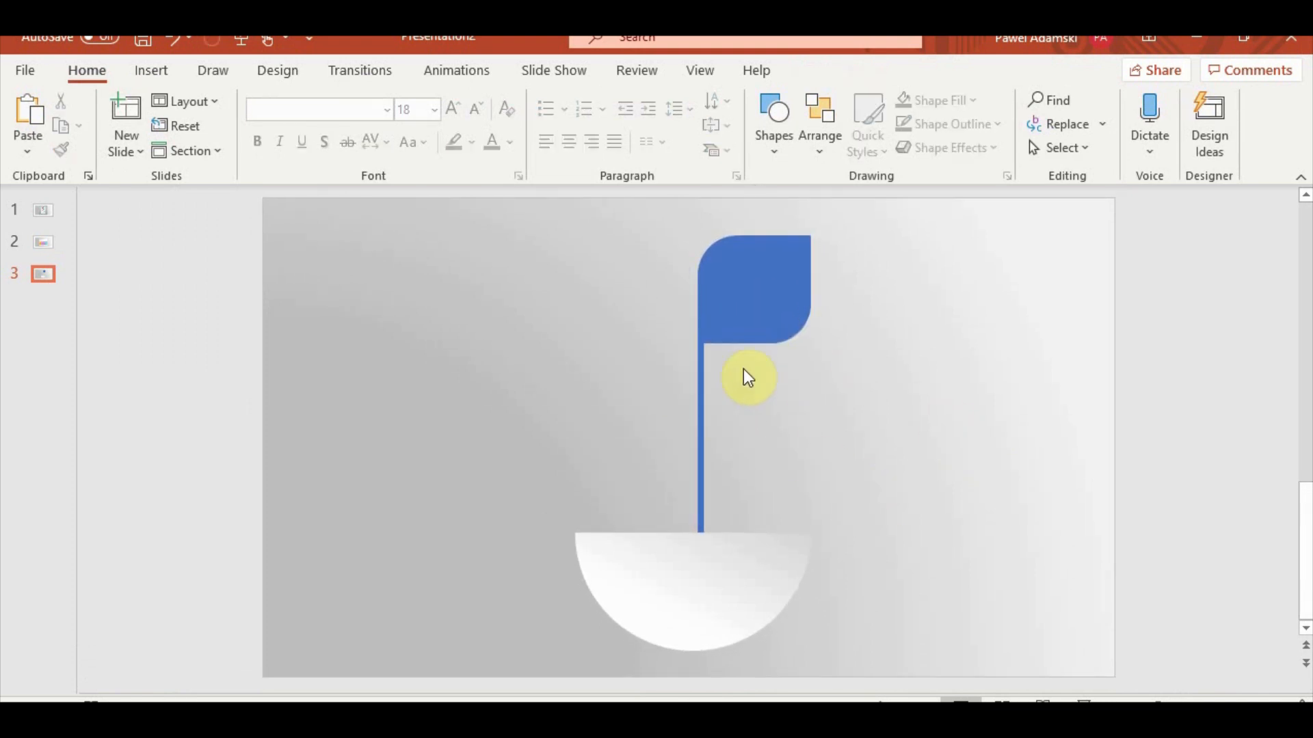
Duplicate the leaf and stem group and place the copy slightly to the right of the original.
left_click(761, 339)
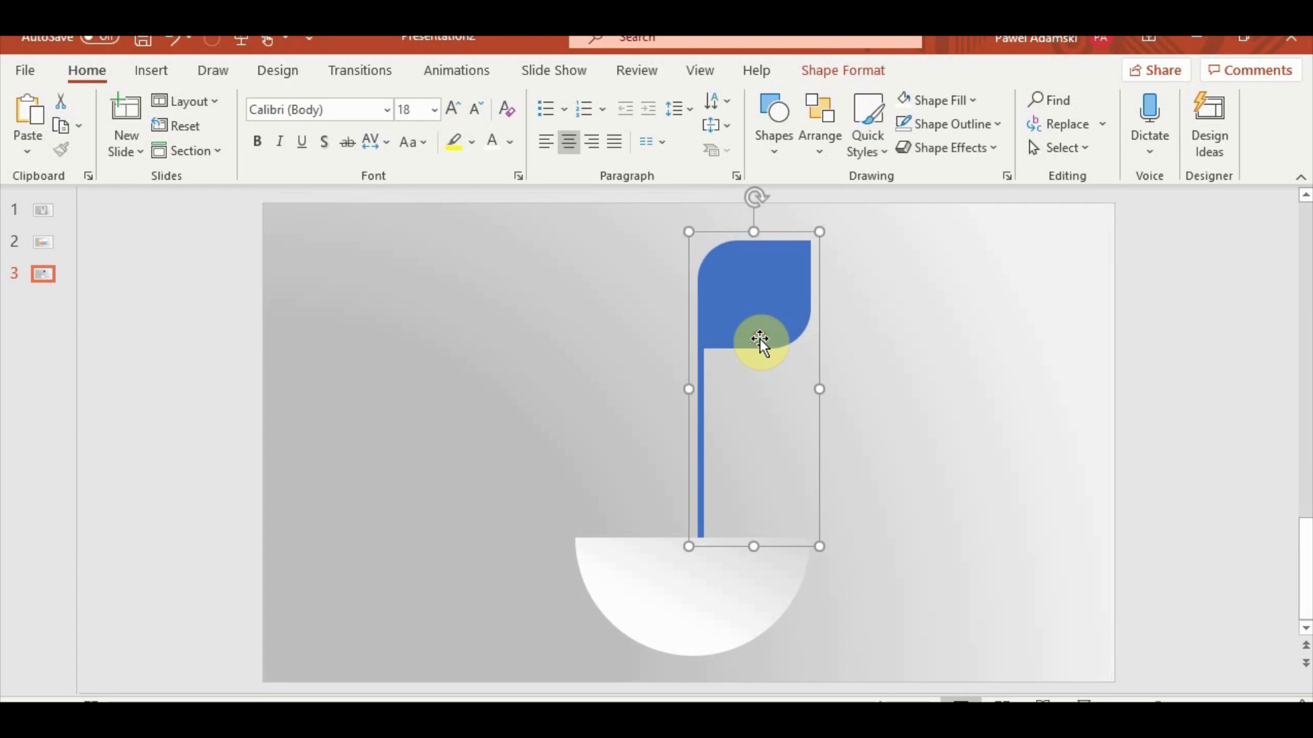
key("ctrl+c")
key("ctrl+v")
left_click_drag(758, 303, 758, 286)
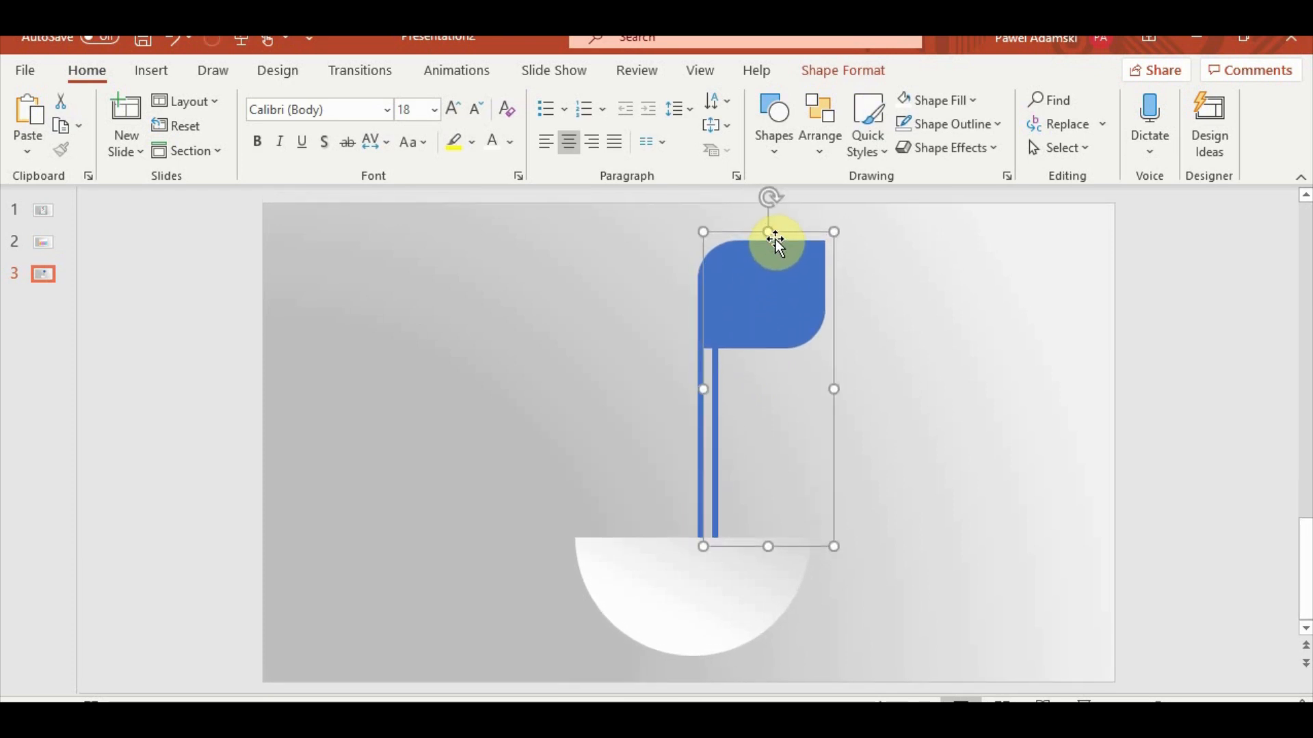
Reduce the copied group's height slightly from the top and move its leaf down below the original leaf.
mouse_move(775, 239)
left_mouse_down()
mouse_move(768, 224)
mouse_move(757, 356)
mouse_move(756, 243)
left_mouse_up()
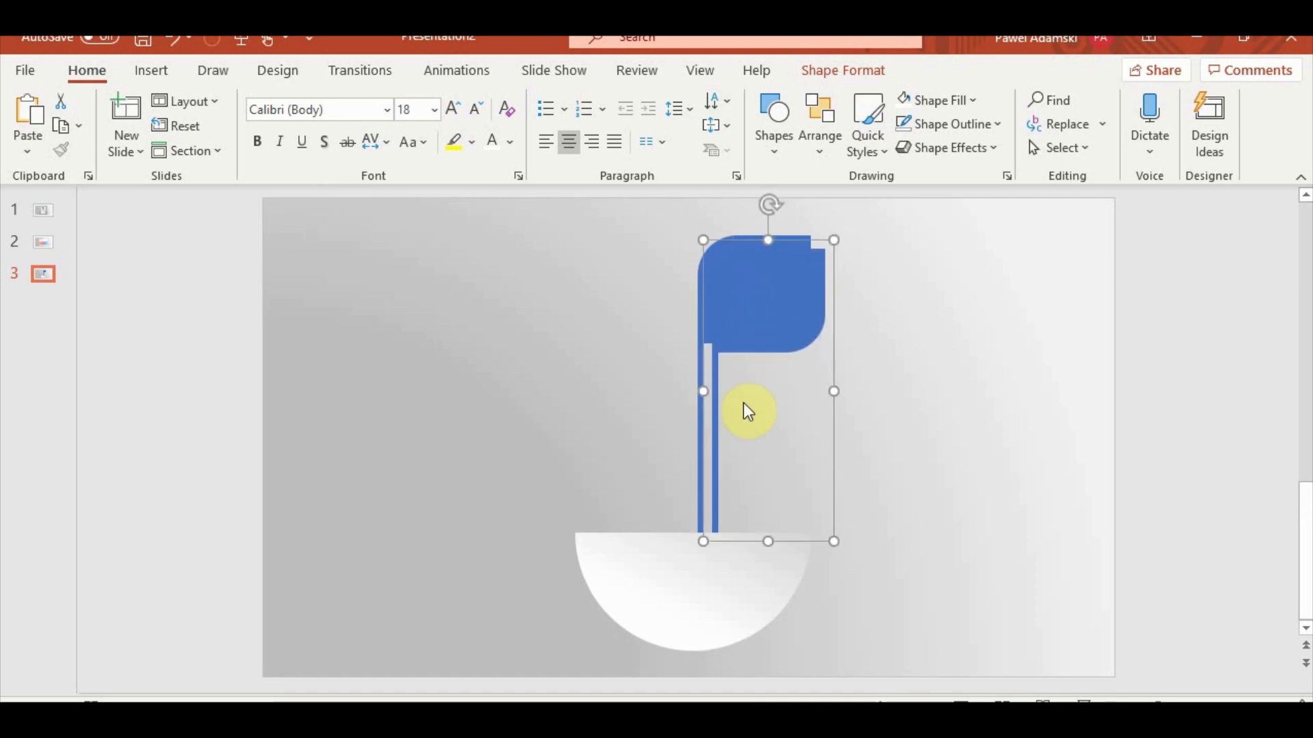
left_click_drag(768, 331, 769, 451)
left_click(925, 471)
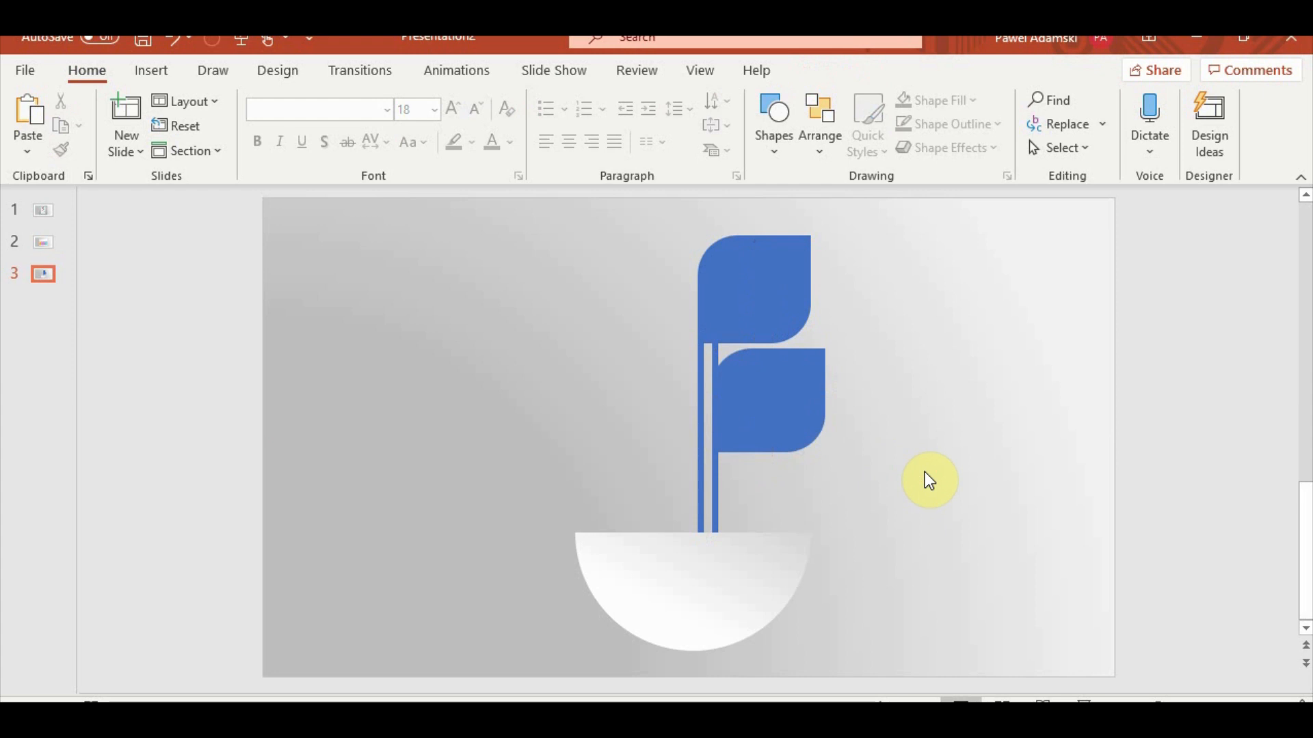
Shorten the second stem from the top so it starts at the lower leaf's bottom edge, and select that leaf.
left_click(716, 363)
left_click(716, 354, "shift")
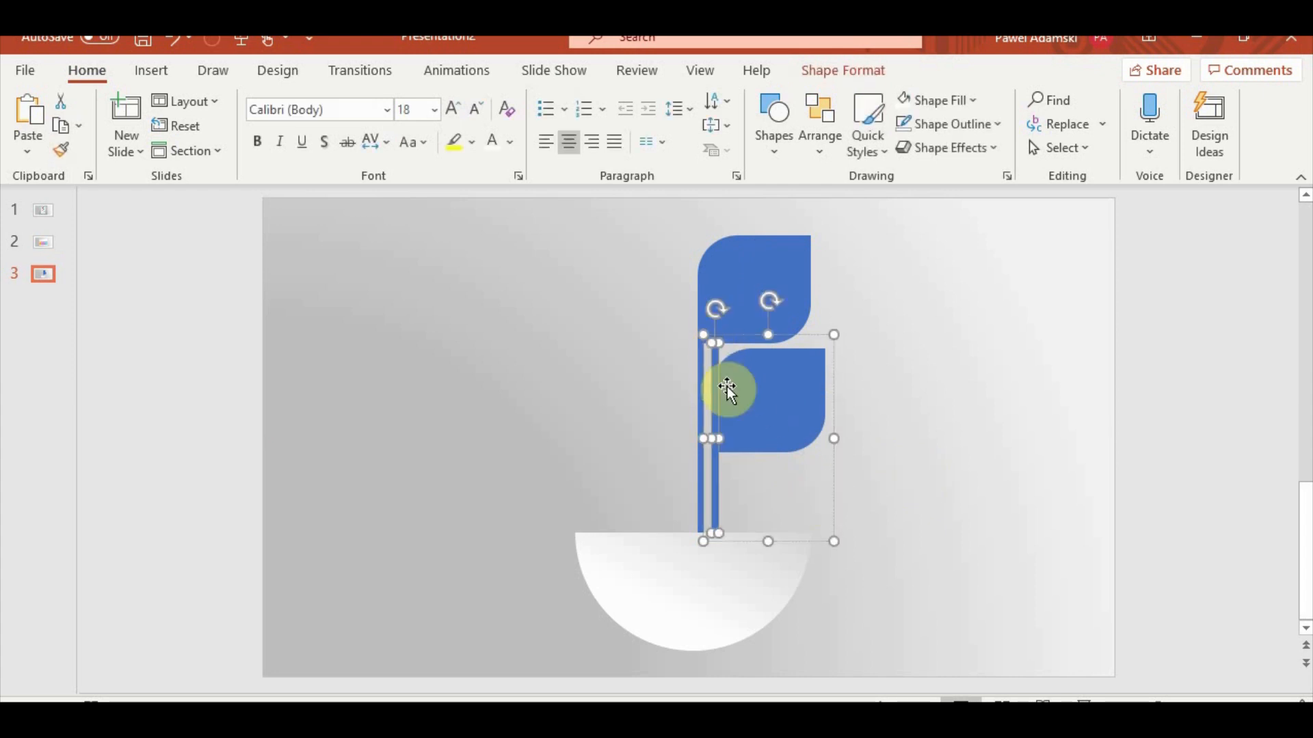
scroll(727, 382, "up", 5)
scroll(704, 410, "up", 1)
scroll(717, 242, "up", 2)
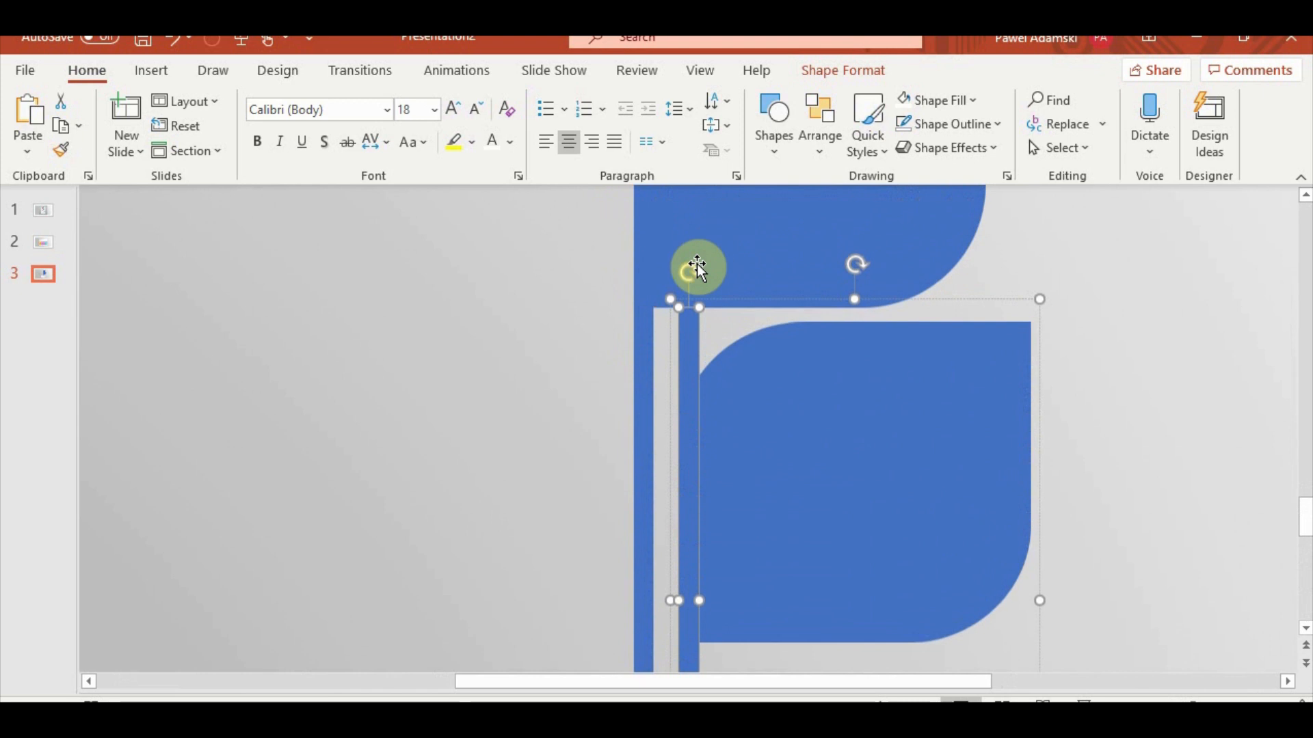
left_click_drag(696, 477, 704, 650)
left_click_drag(702, 307, 694, 651)
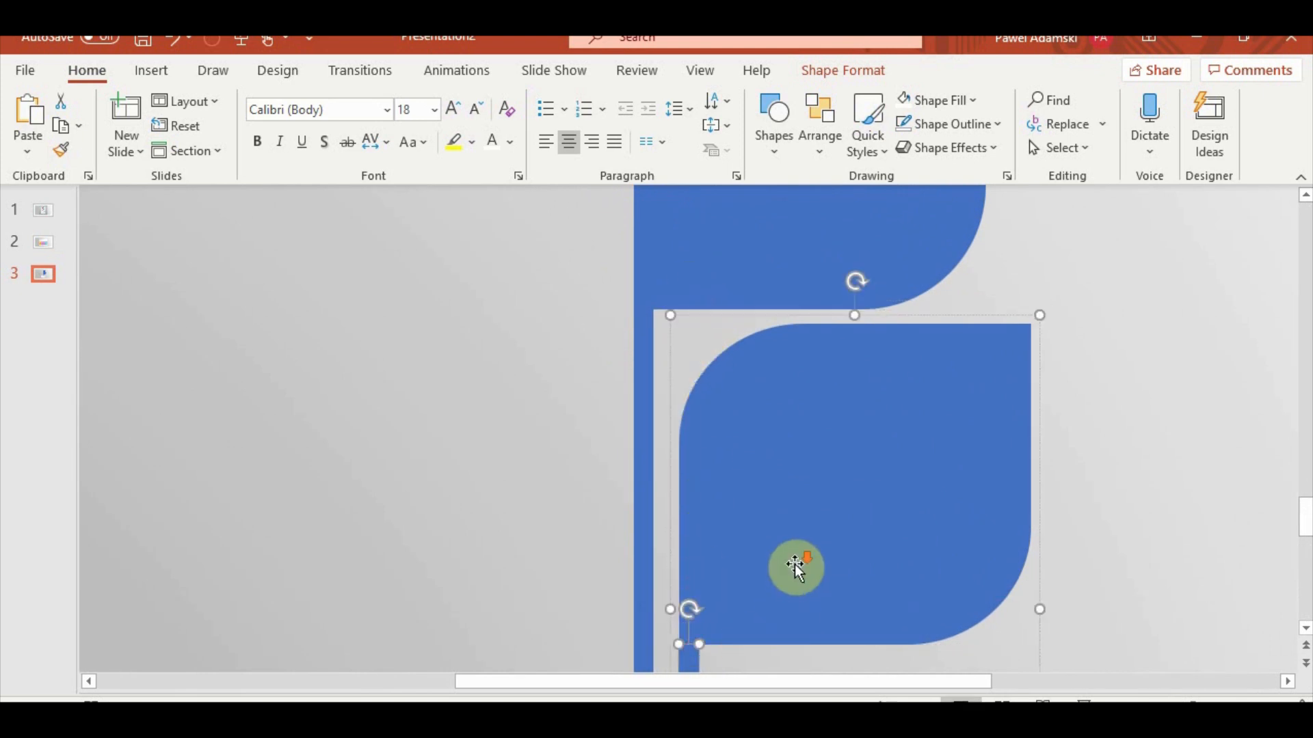
scroll(820, 581, "down", 2)
left_click(867, 598)
scroll(995, 563, "down", 4)
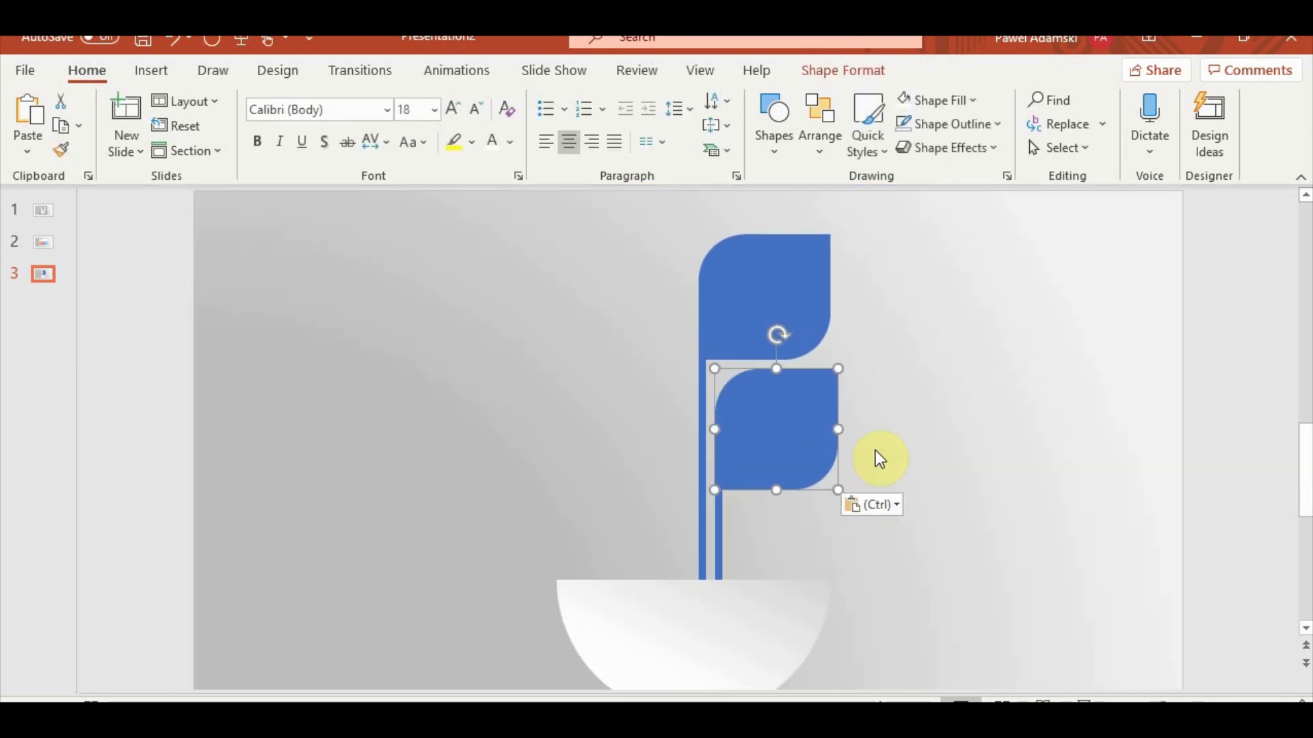
scroll(885, 417, "down", 5)
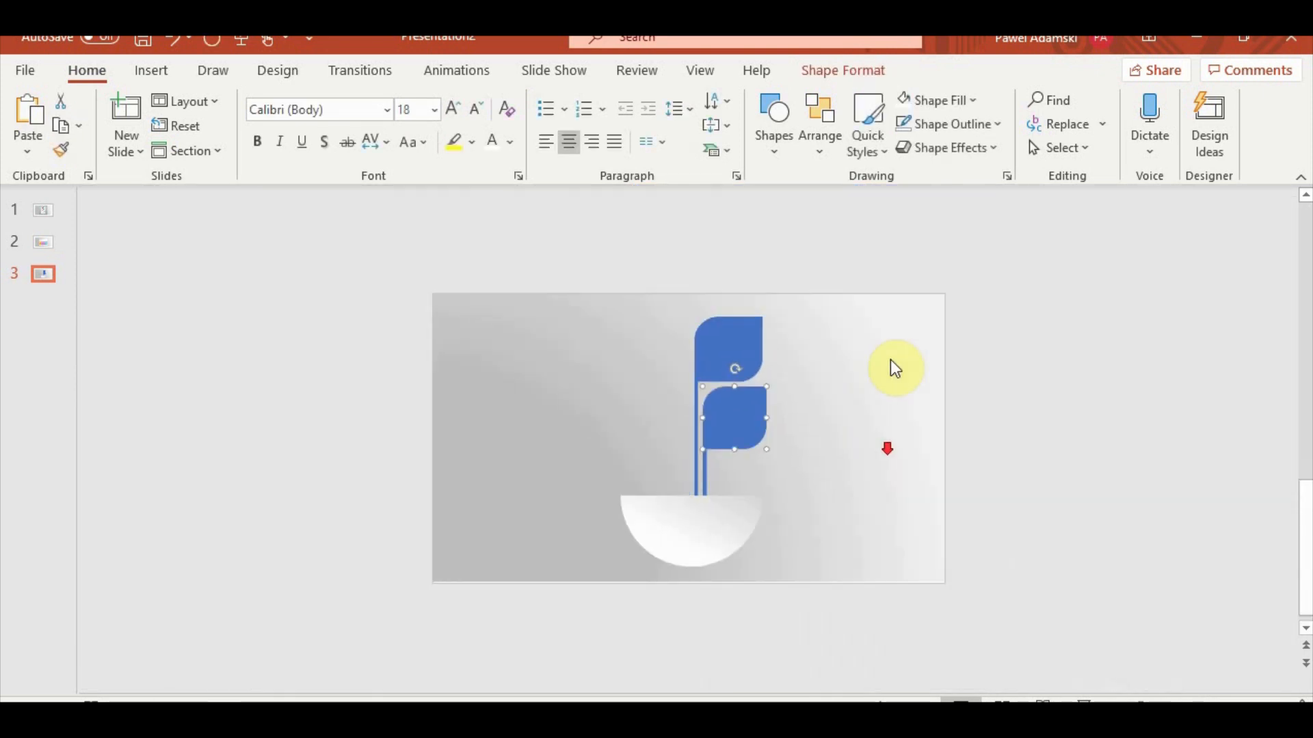
Group the second stem with the lower right leaf.
scroll(897, 444, "up", 4)
left_click(992, 548)
left_click(717, 510)
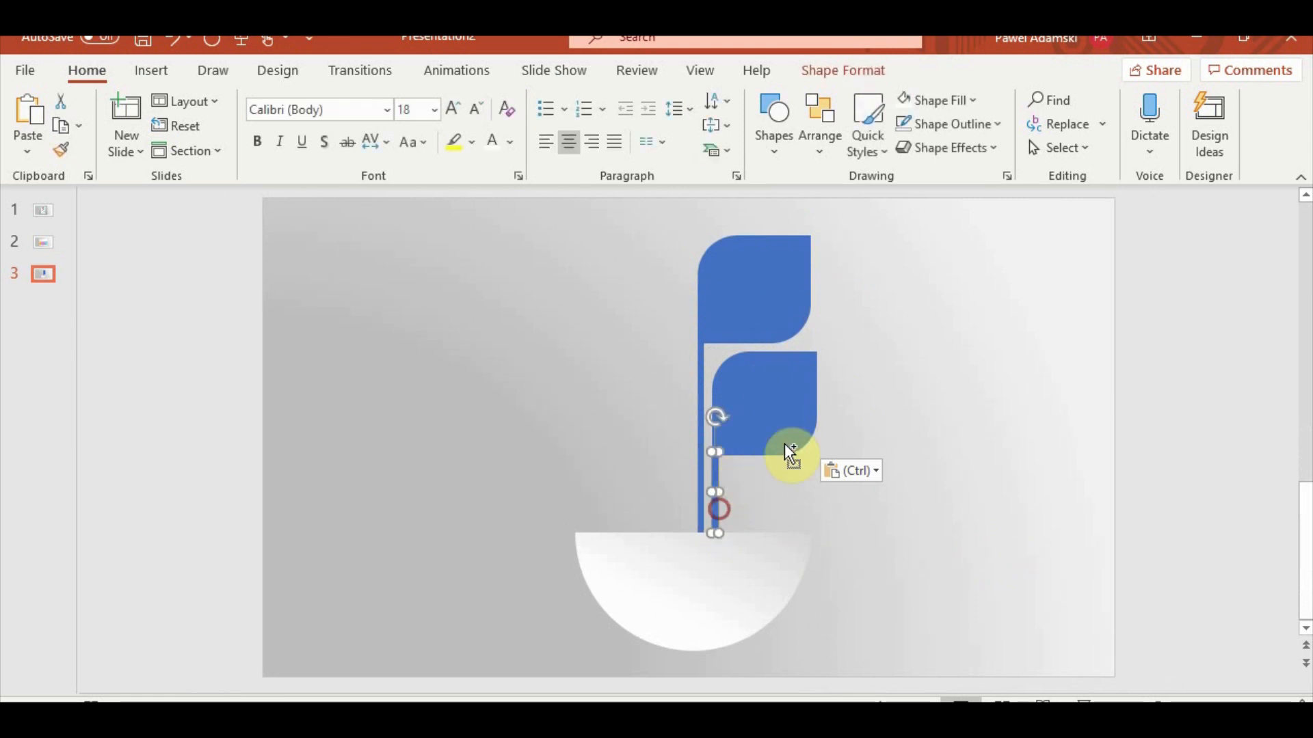
left_click(801, 424, "shift")
key("ctrl+g")
left_click(943, 503)
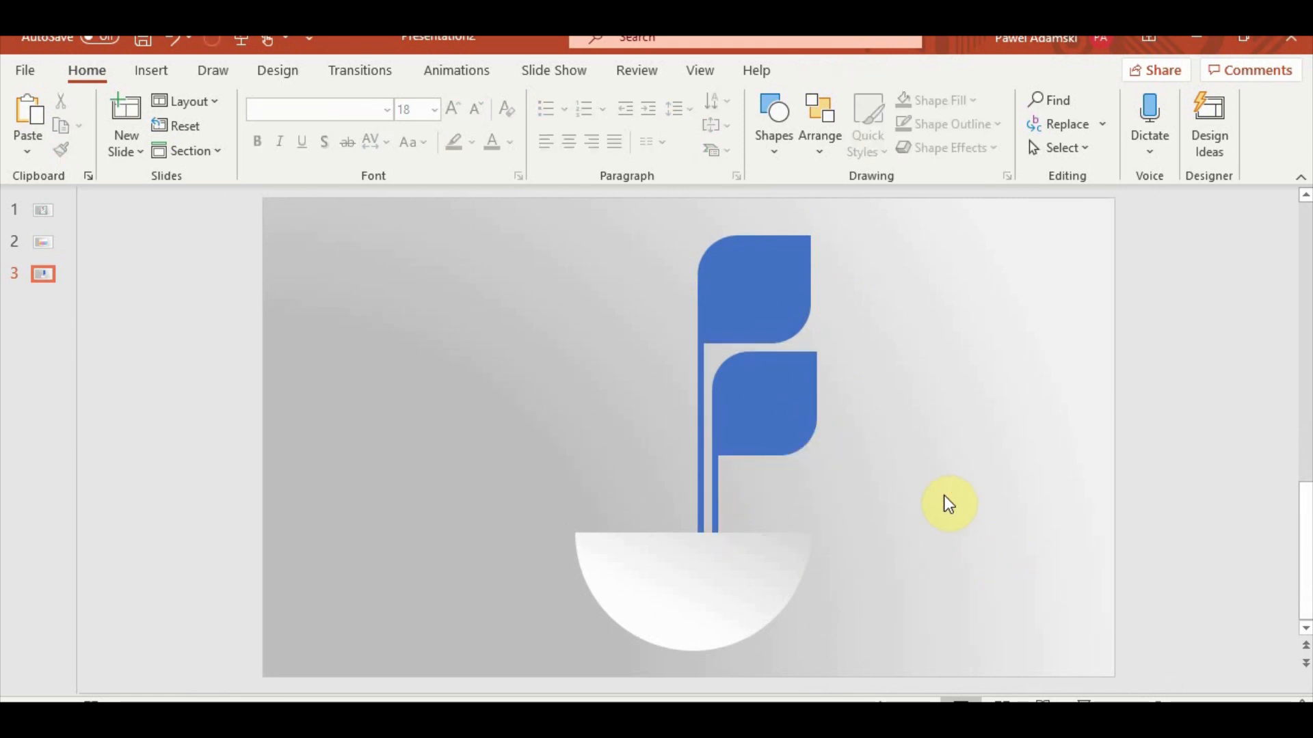
left_click(777, 436)
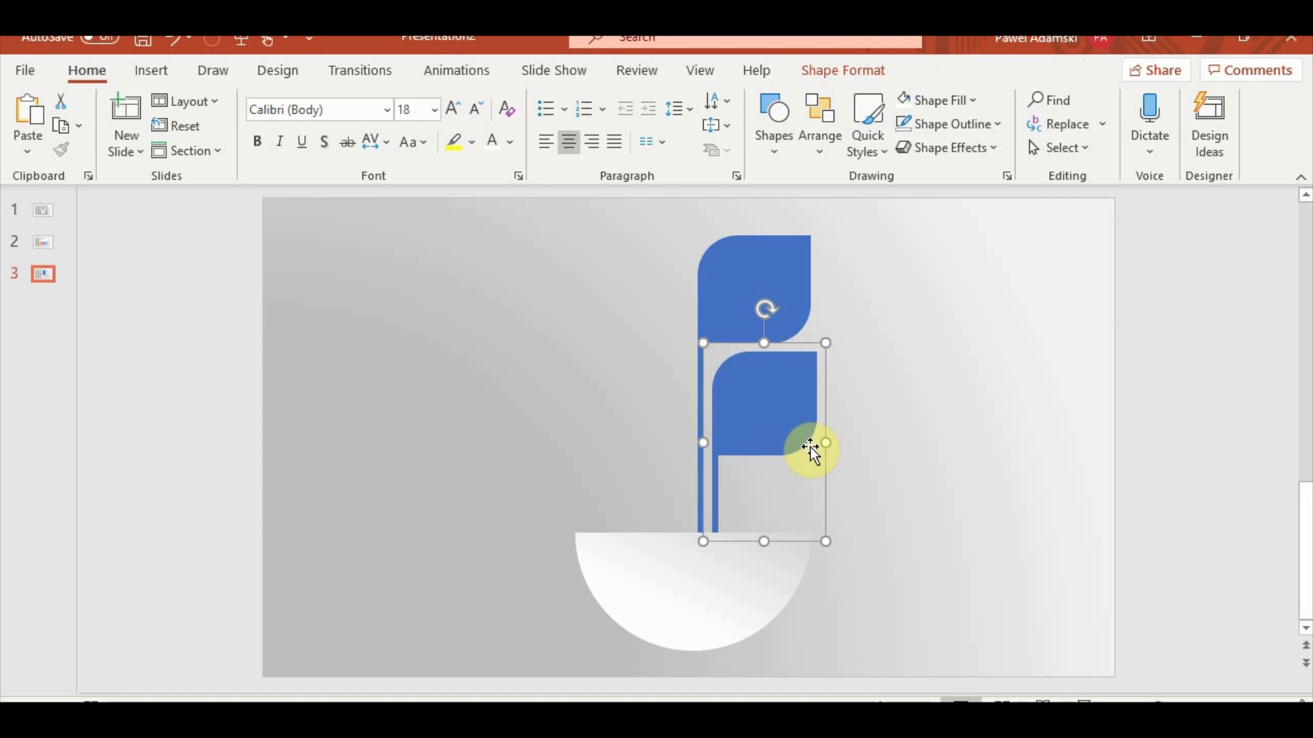
left_click(930, 489)
Duplicate the upper right leaf and stem group and flip the copy horizontally.
left_click(752, 277)
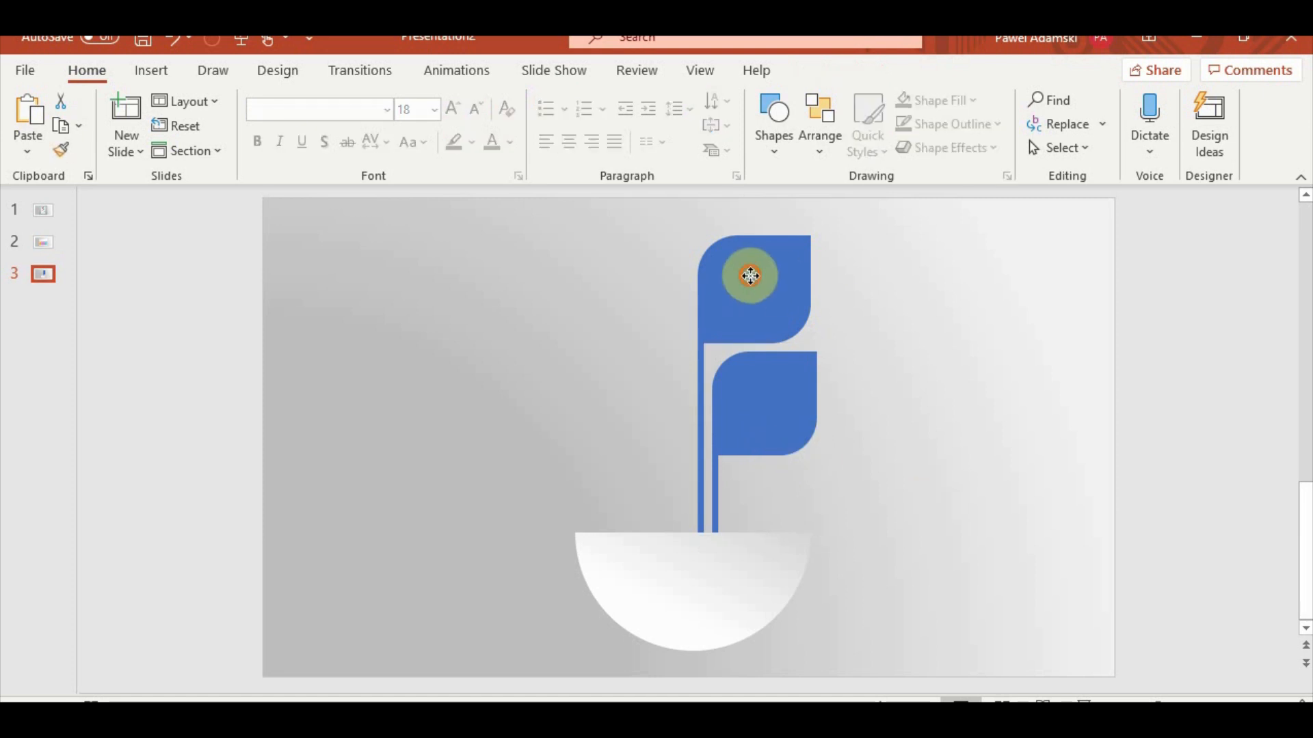
key("ctrl+c")
key("ctrl+v")
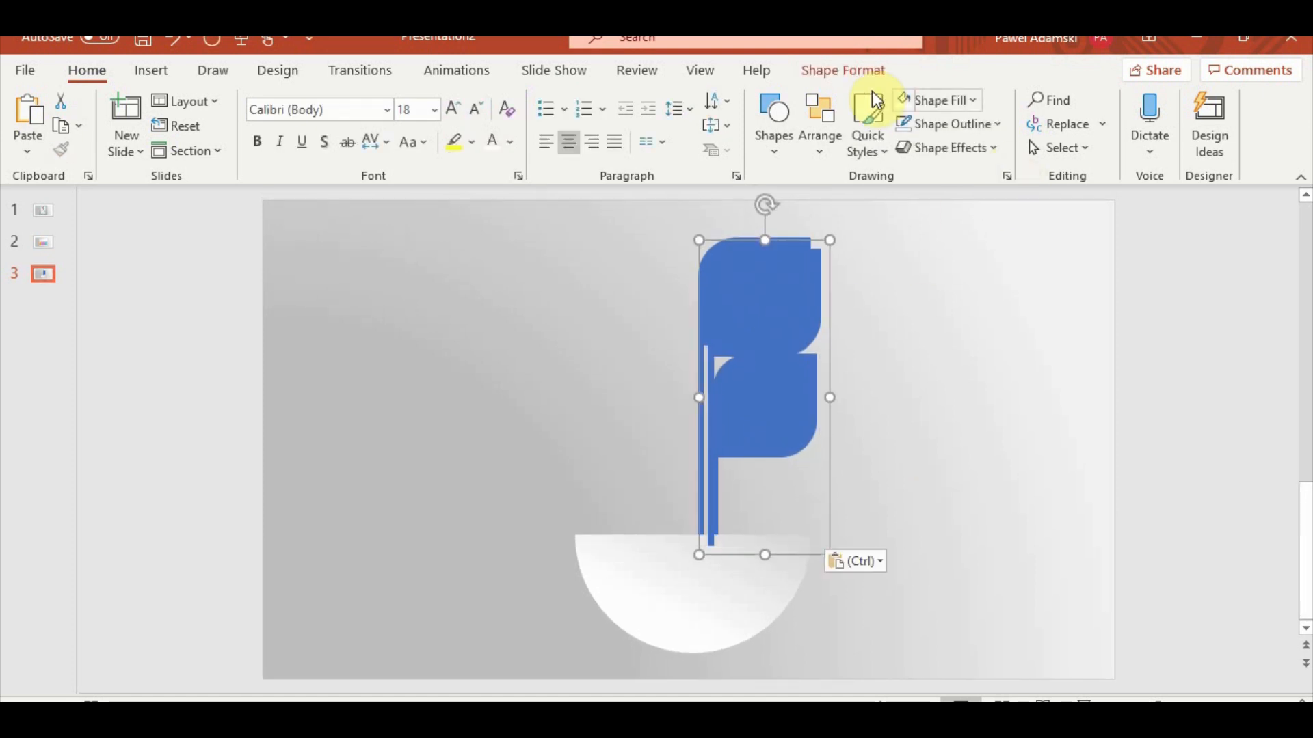
left_click(842, 70)
left_click(1028, 153)
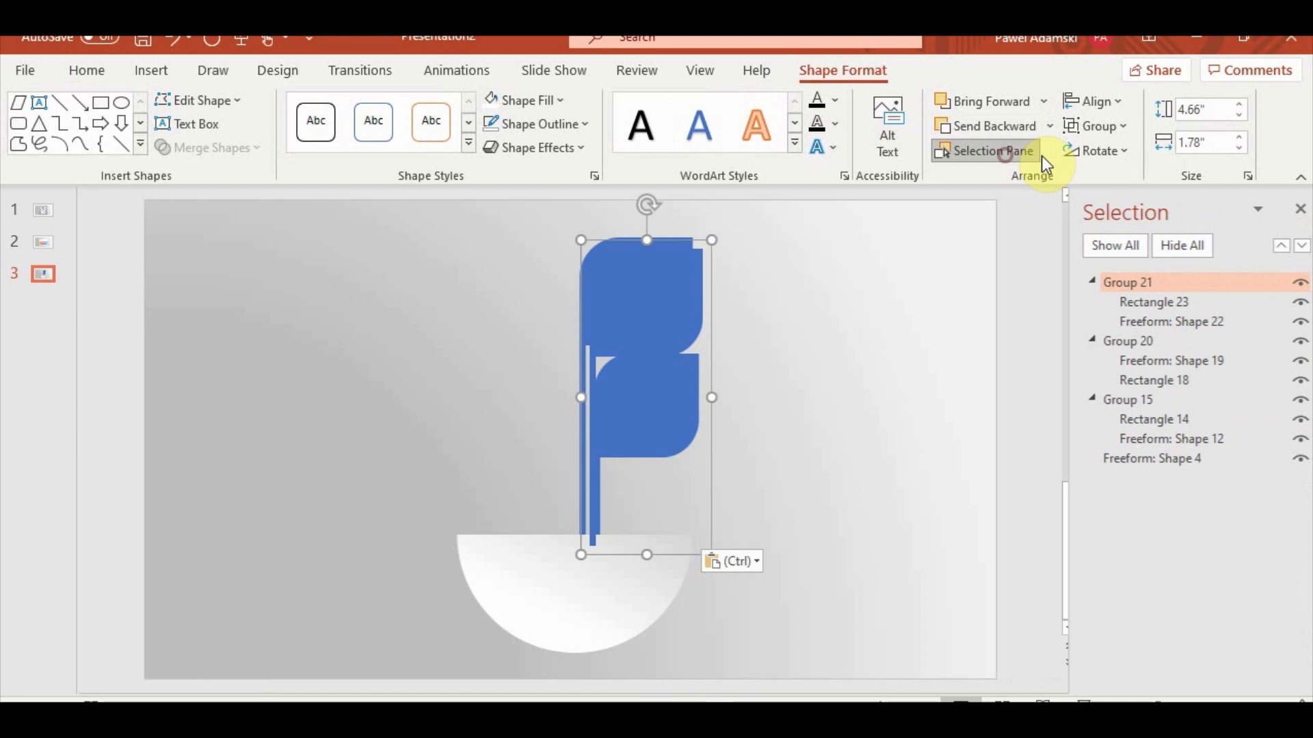
left_click(1109, 151)
left_click(1124, 264)
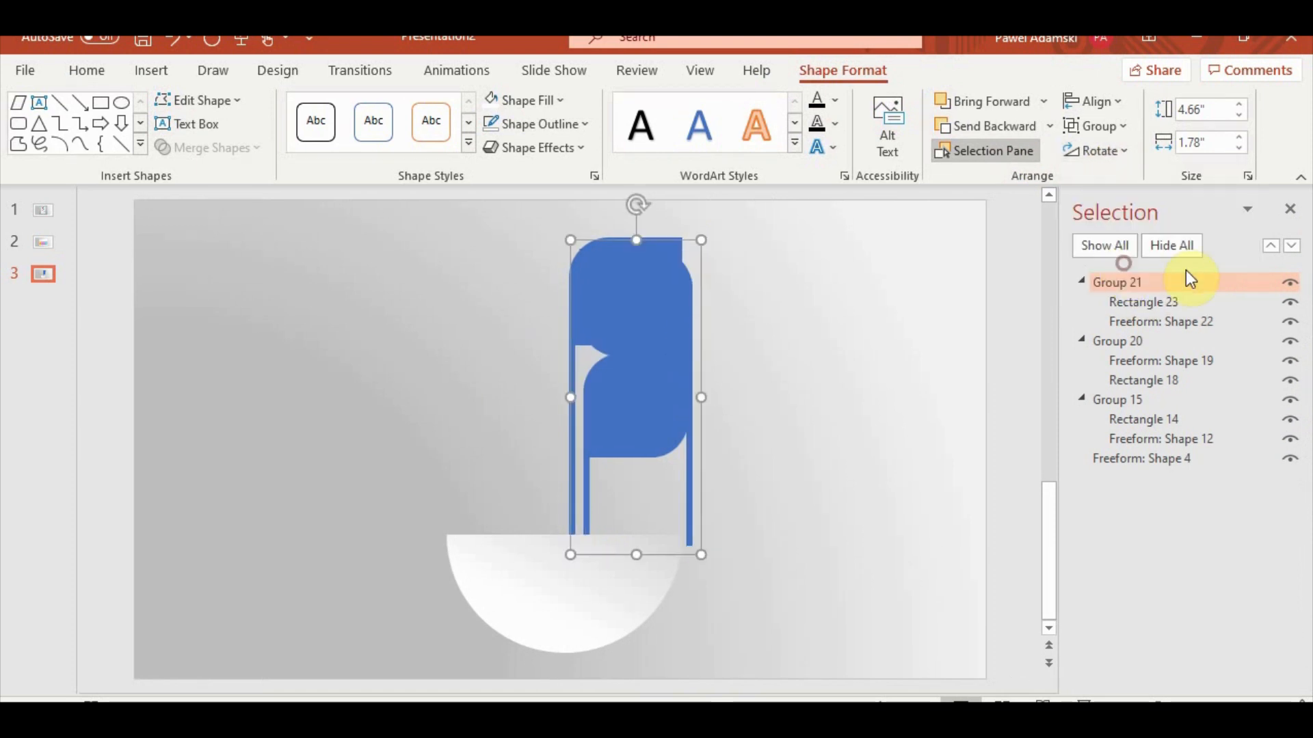
left_click(1290, 208)
Place the mirrored leaf and stem just left of the tallest stem, with its leaf slightly lower and its stem ending at the pot's rim.
left_click_drag(761, 301, 647, 338)
left_click(635, 282)
key("ctrl+x")
key("ctrl+v")
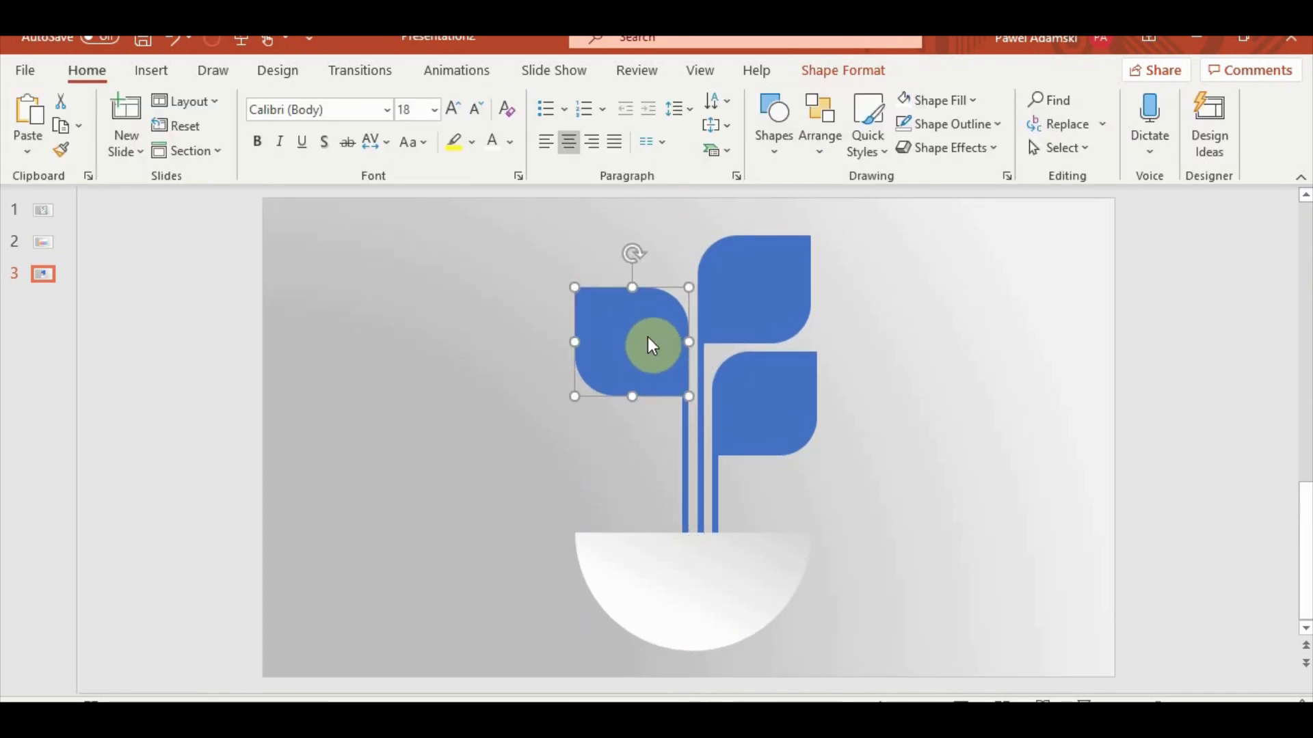
scroll(646, 337, "down", 4, "ctrl")
scroll(649, 351, "up", 4, "ctrl")
left_click(937, 506)
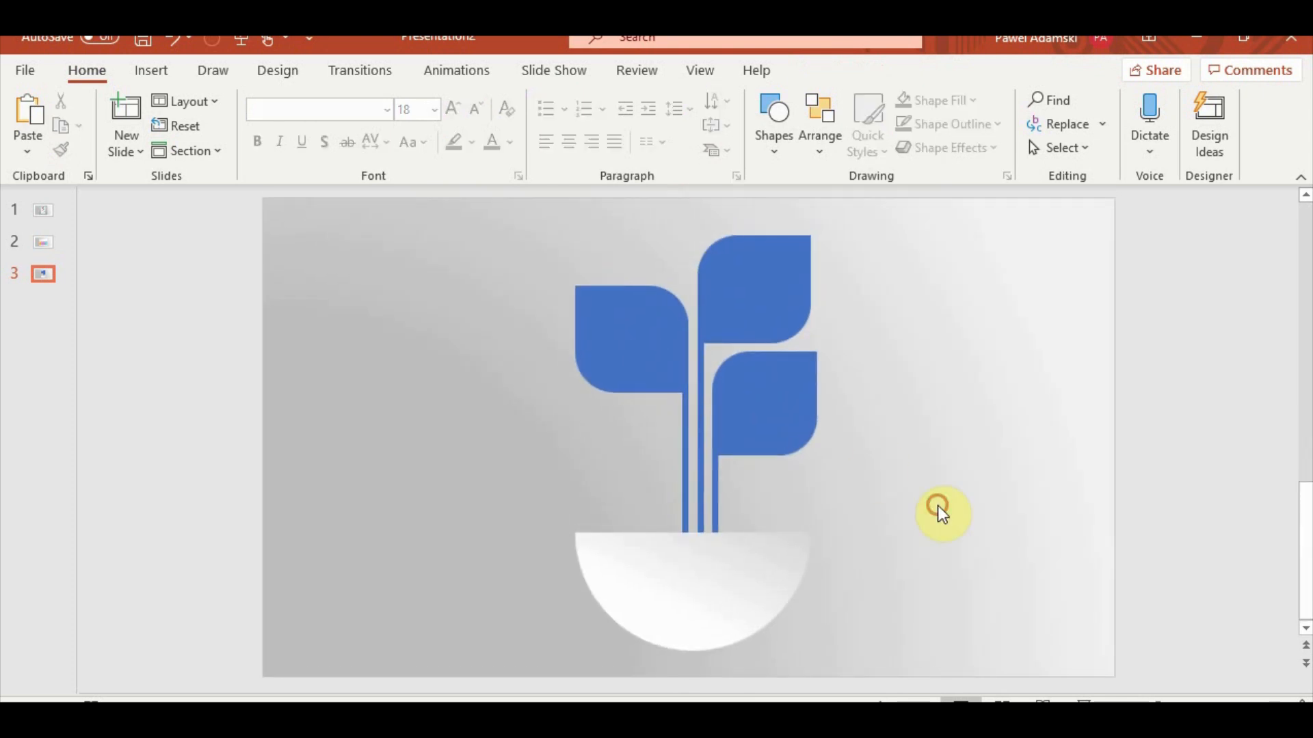
Duplicate the left leaf and stem, place the copy's leaf below the original leaf, and shorten its stem from the top to fit.
left_click(674, 369)
left_click_drag(674, 369, 638, 497)
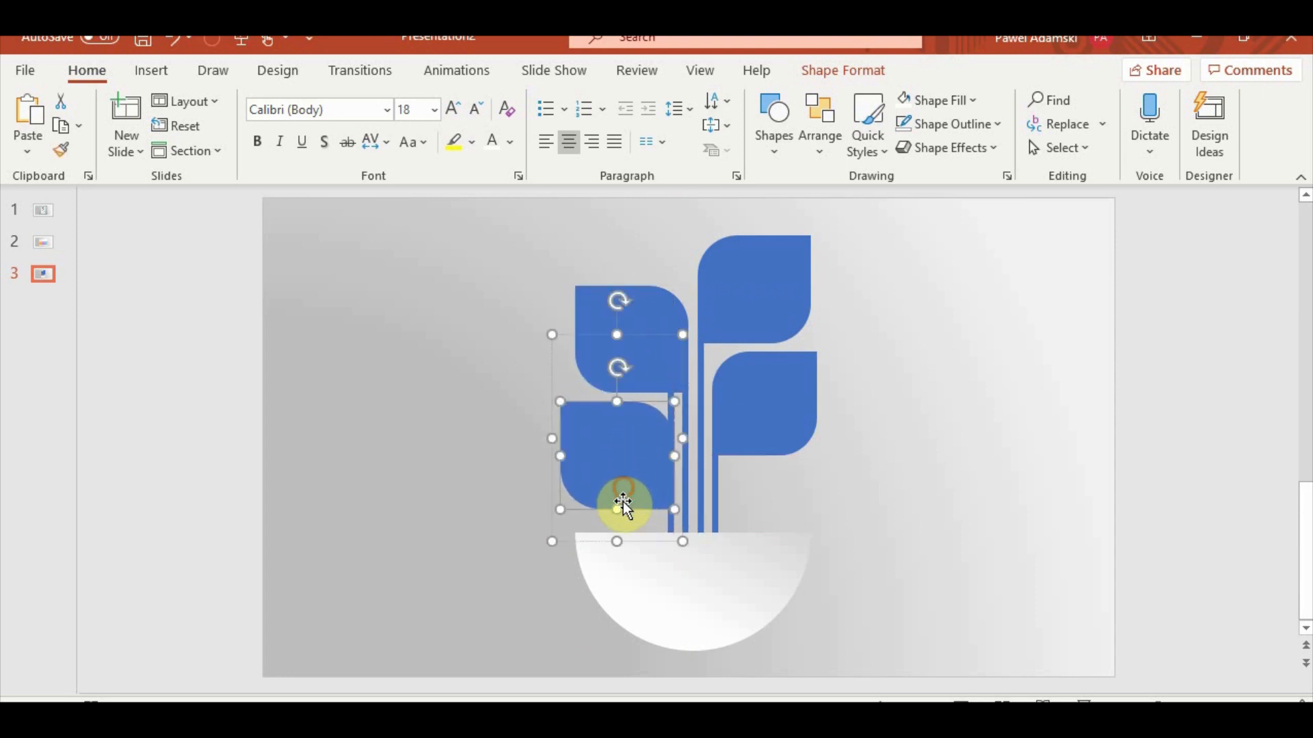
left_click(671, 523)
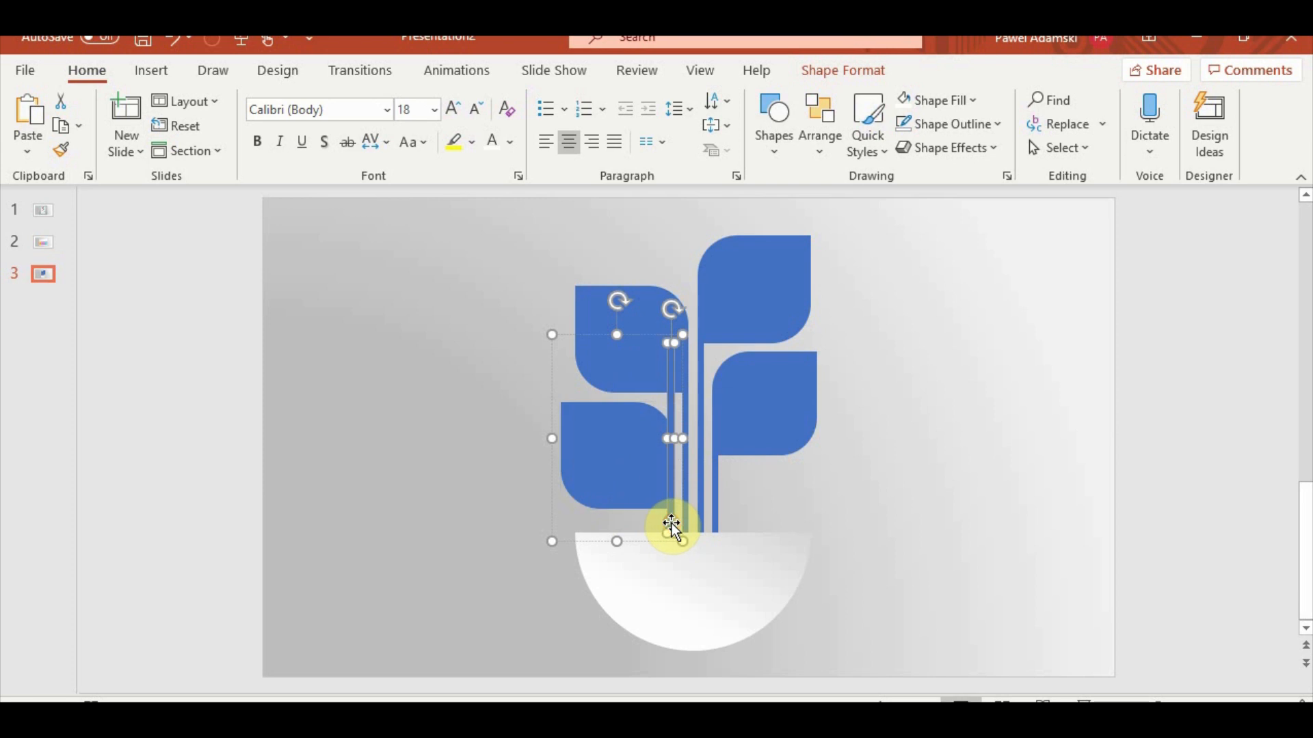
left_click_drag(674, 346, 671, 448)
left_click(949, 537)
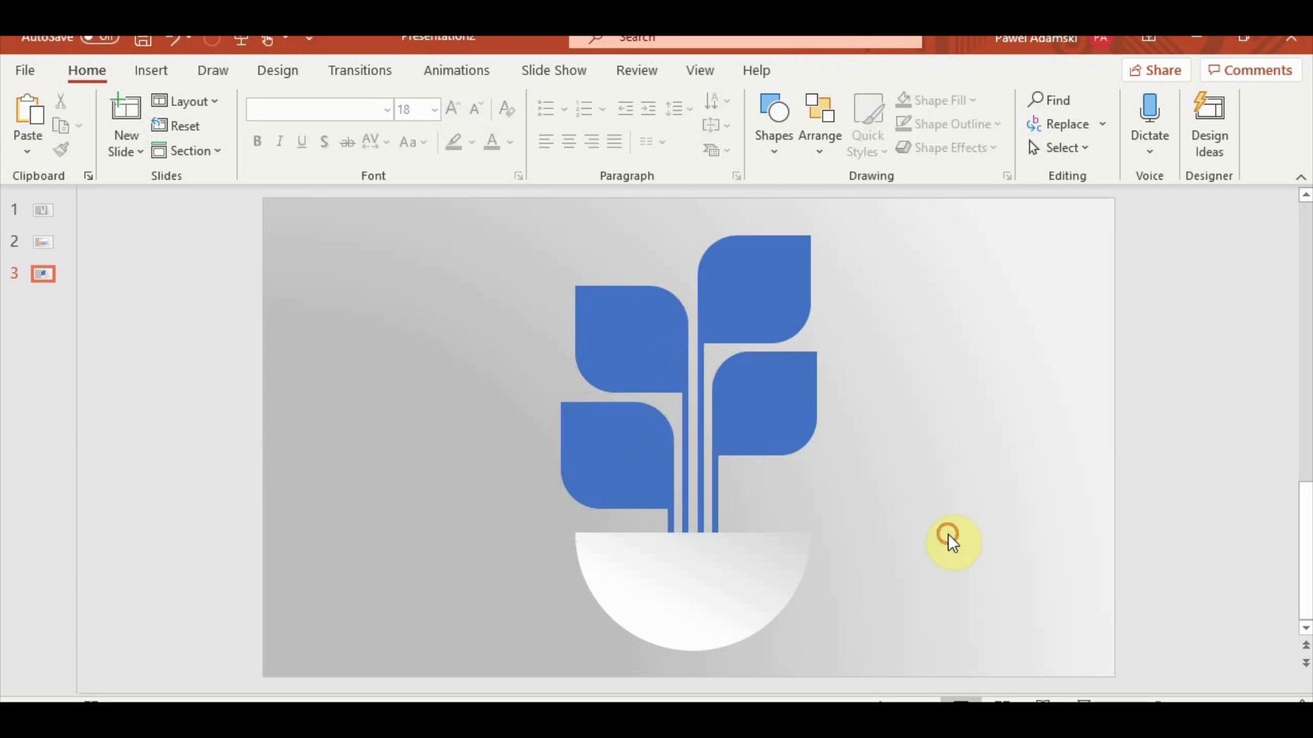
Shrink the lower left leaf so its outer edge lines up with the upper left leaf and the pot's edge.
left_click(667, 527)
left_click(618, 482)
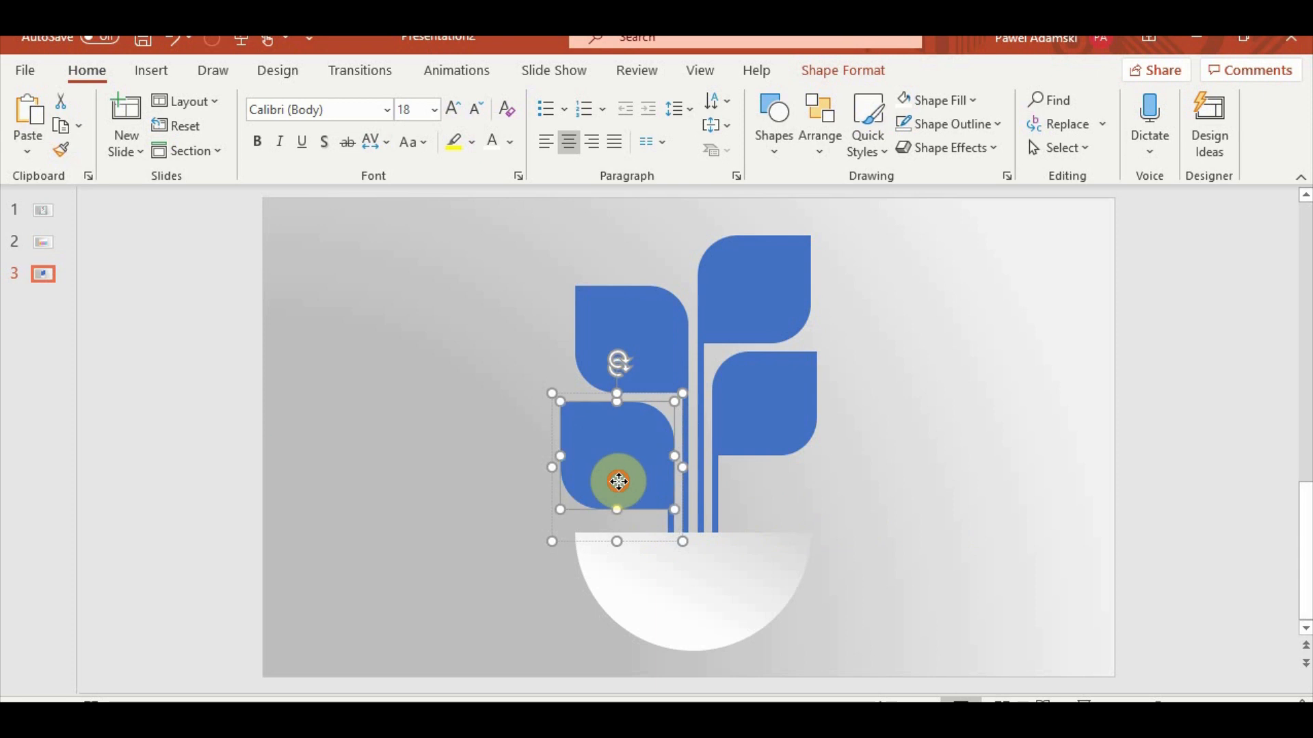
left_click_drag(618, 482, 618, 482)
scroll(617, 482, "up", 3)
left_click_drag(550, 525, 584, 500)
key("Escape")
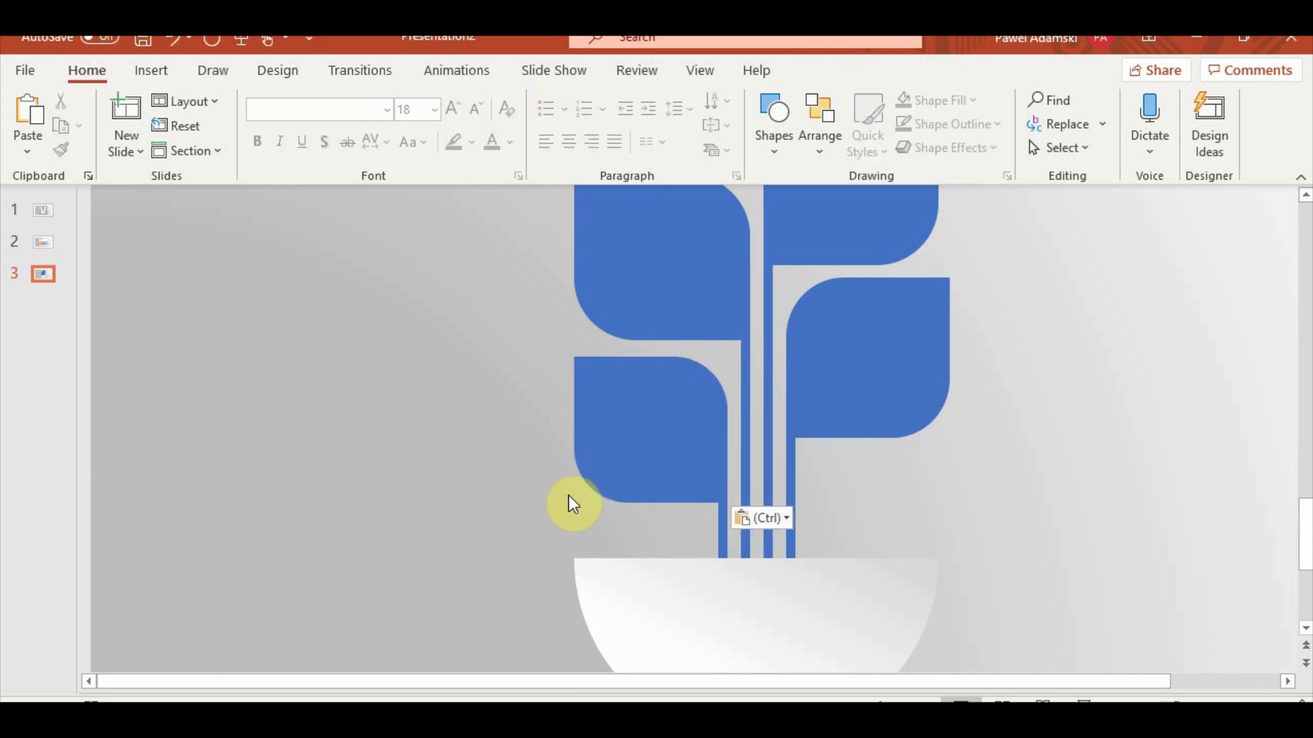
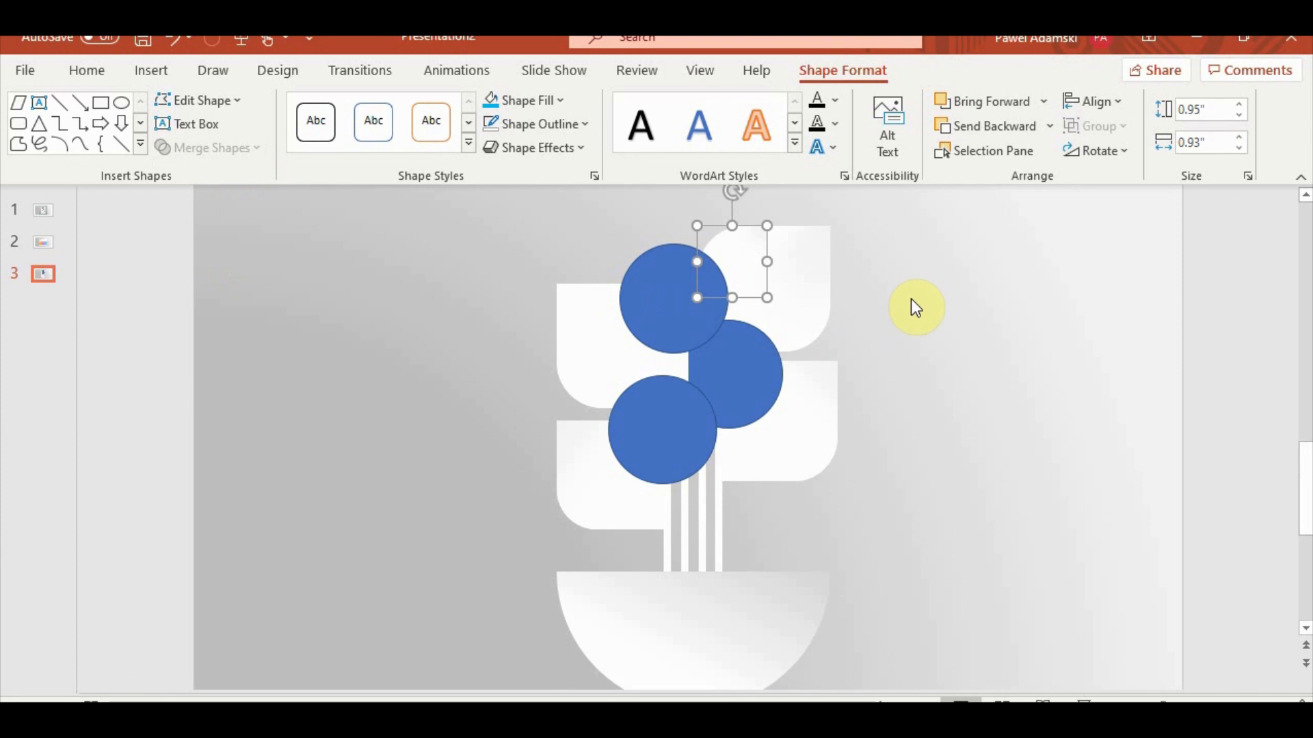
Fill the inner corner accent of the upper right leaf with light blue.
left_click(491, 101)
left_click(1037, 384)
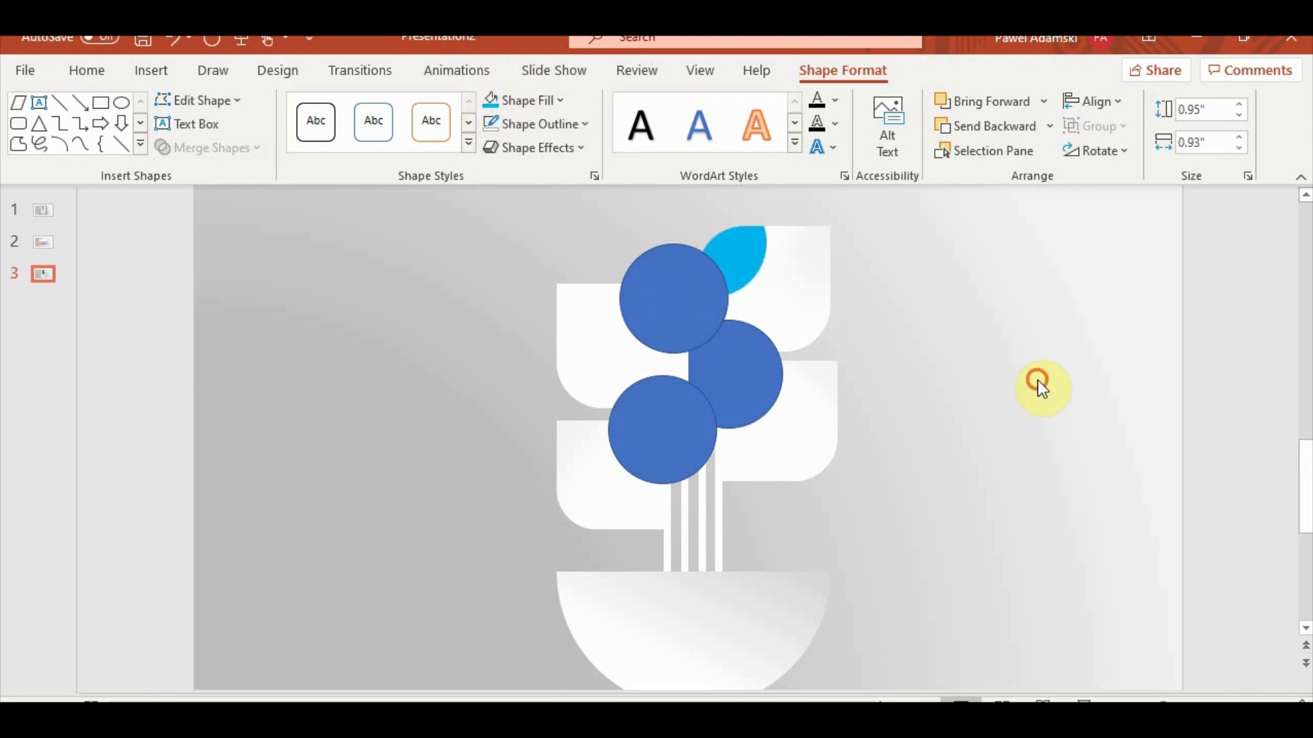
Intersect the upper left leaf with the circle over its inner corner and fill the resulting accent light blue.
left_click(585, 331)
left_click(708, 303, "shift")
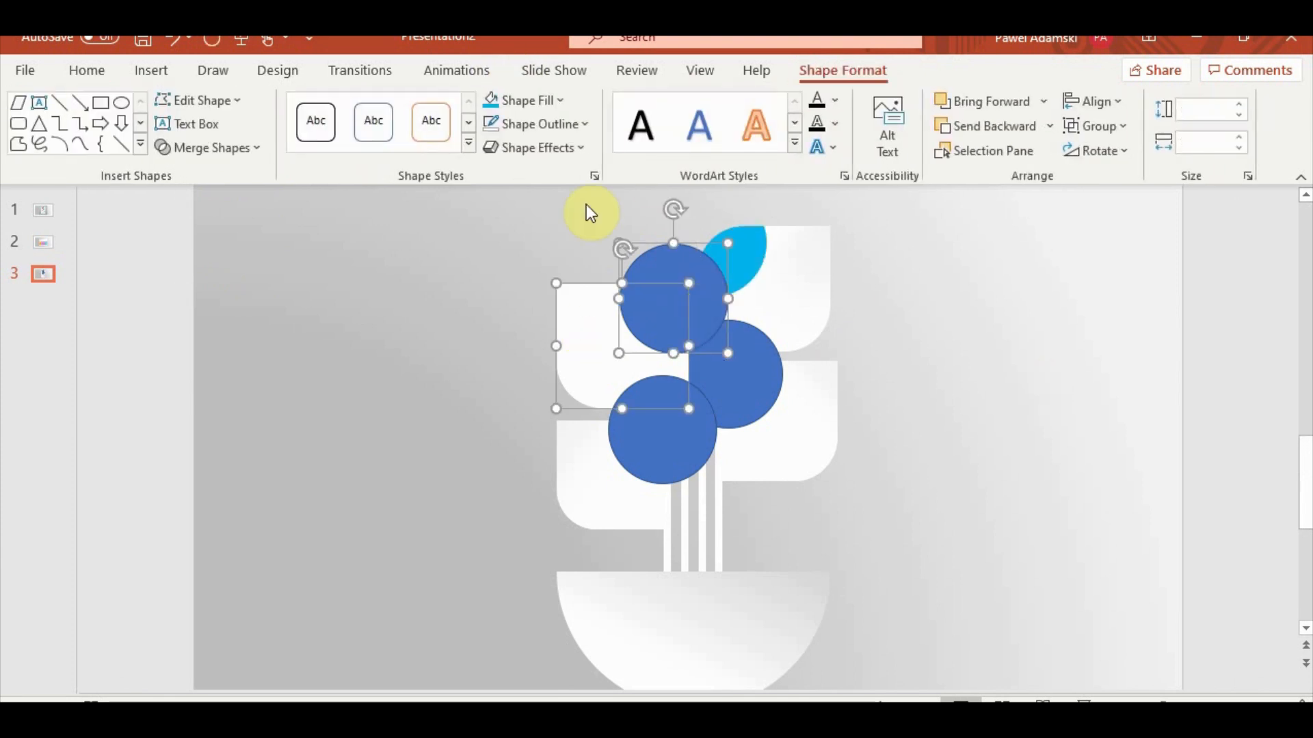
left_click(220, 150)
left_click(225, 236)
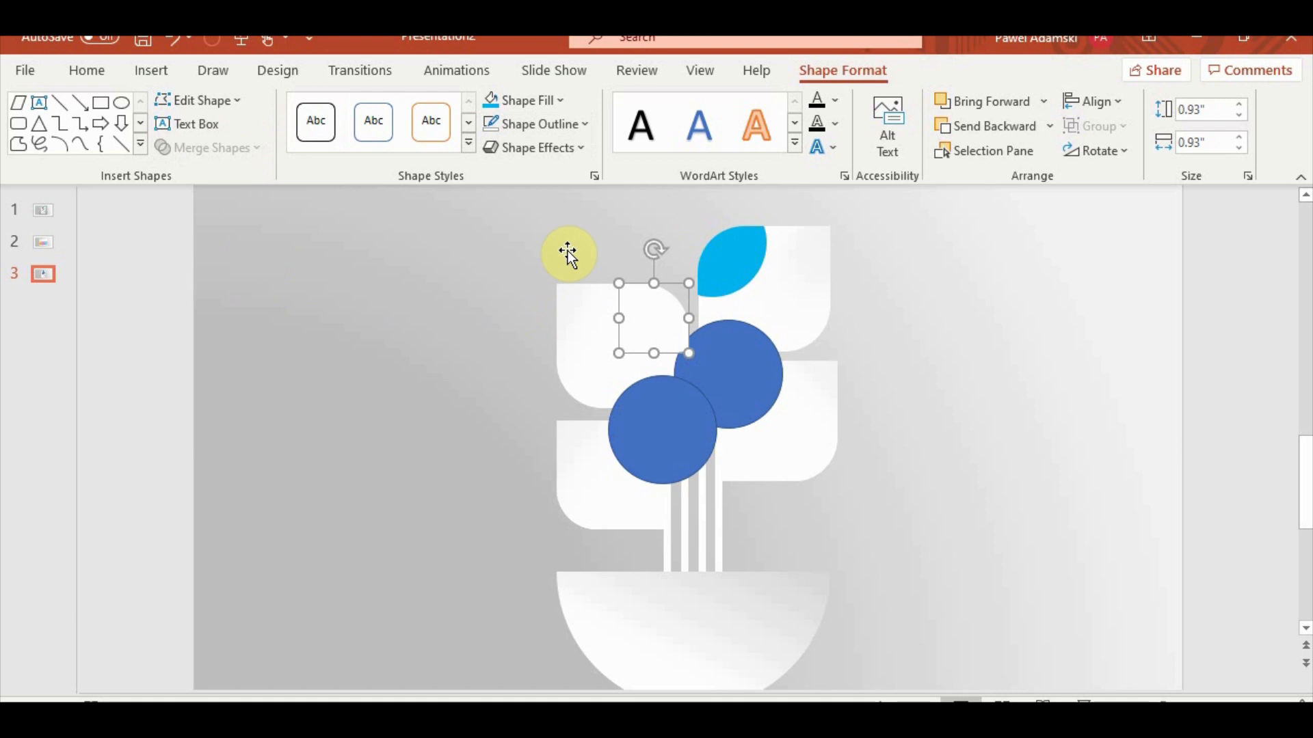
left_click(492, 95)
Intersect the lower right leaf with the circle over its inner corner and fill the resulting accent light blue.
left_click(810, 409)
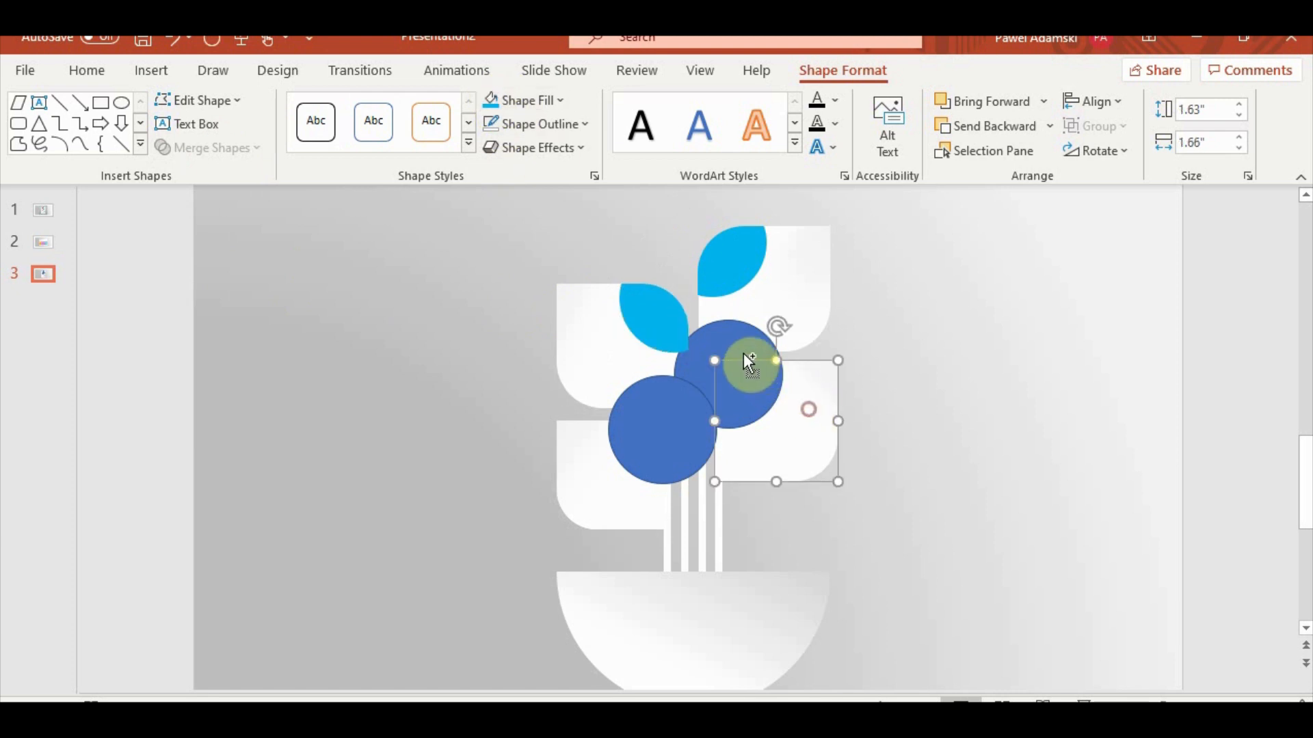
left_click(744, 353, "shift")
left_click(247, 155)
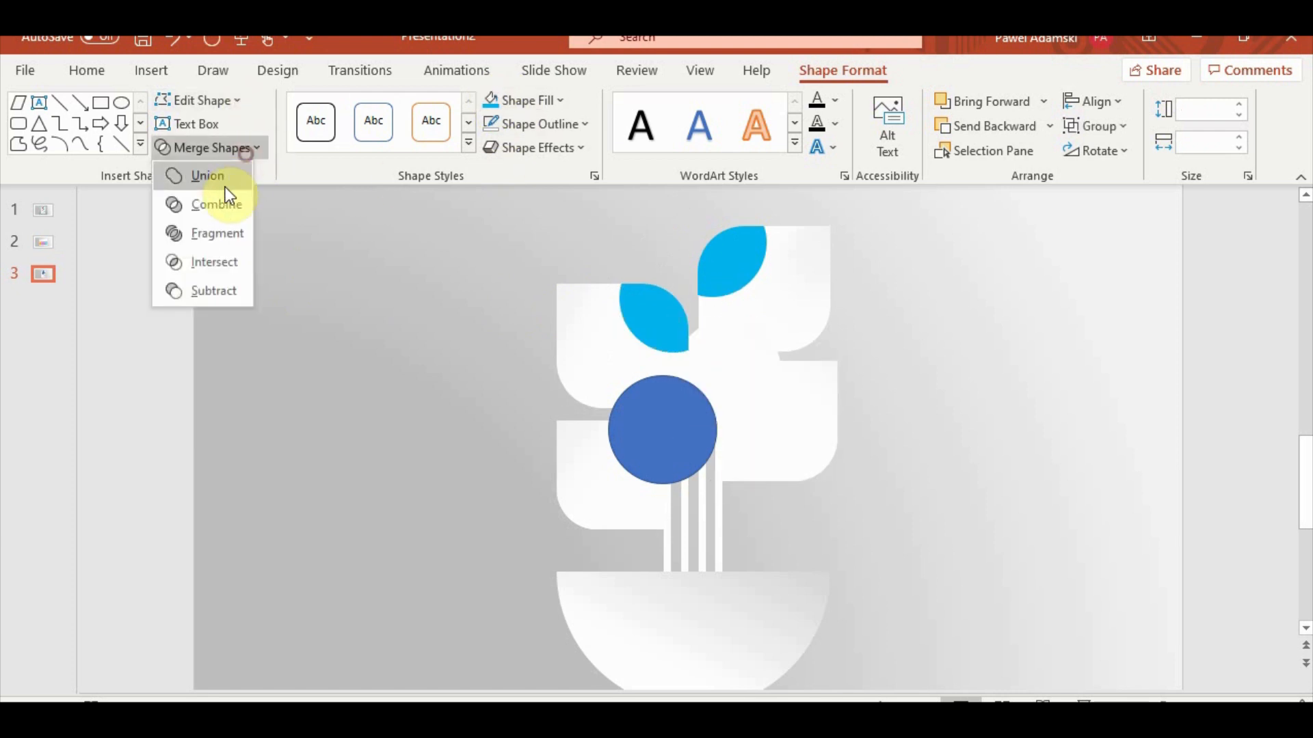
left_click(216, 259)
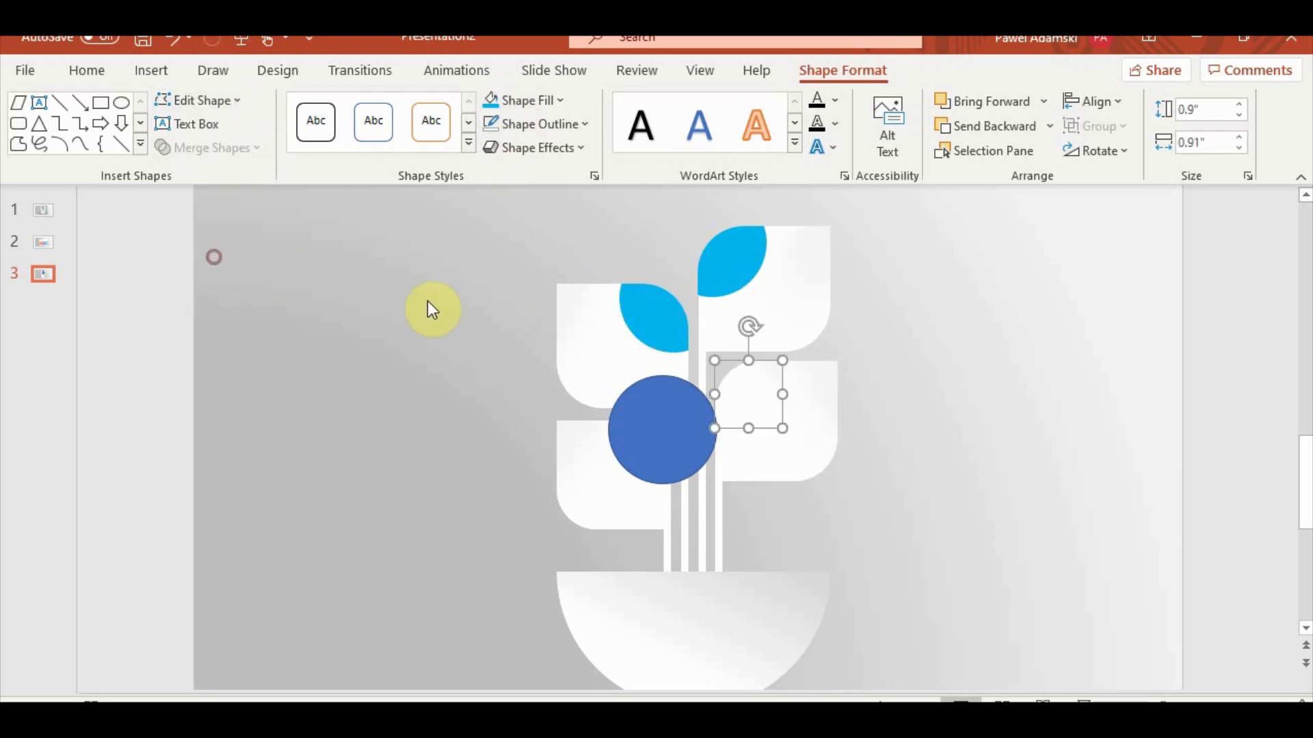
left_click(489, 107)
Try to intersect the remaining circle with the lower left leaf and stem group.
left_click(583, 497)
left_click(681, 431, "shift")
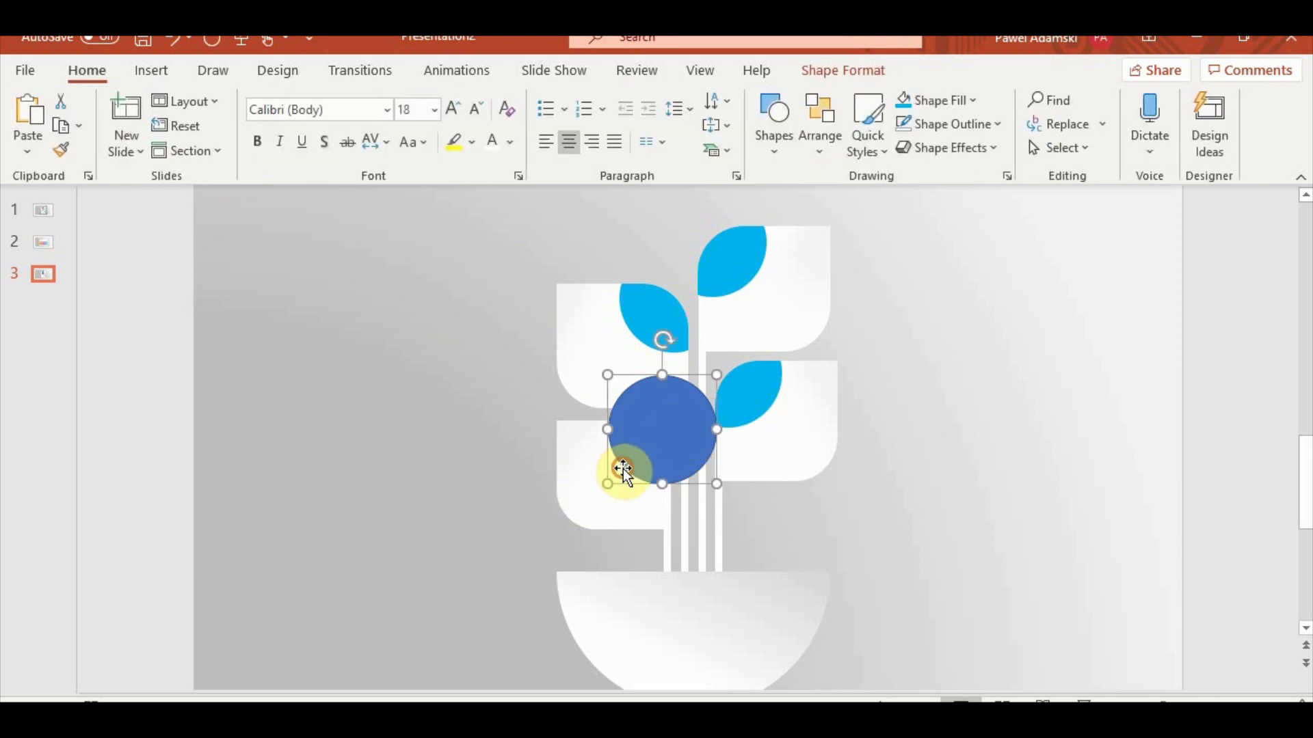
left_click(595, 498, "shift")
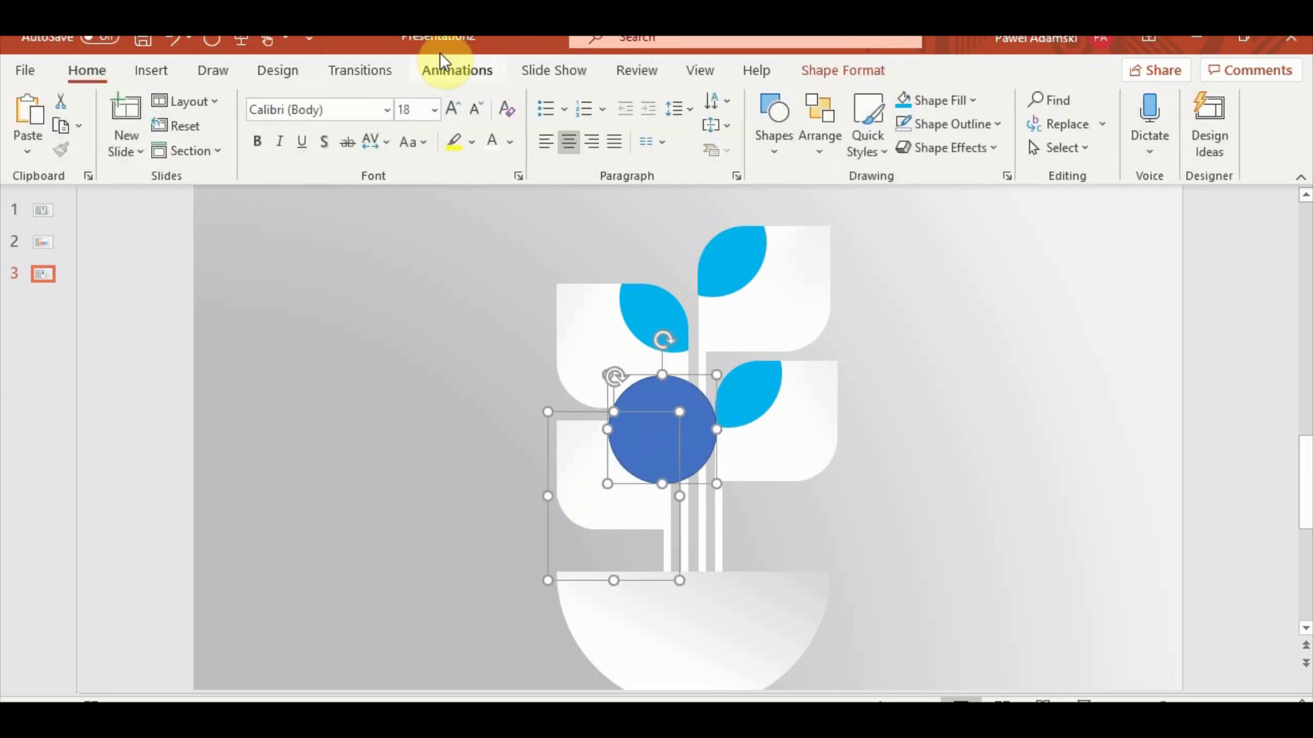
left_click(823, 75)
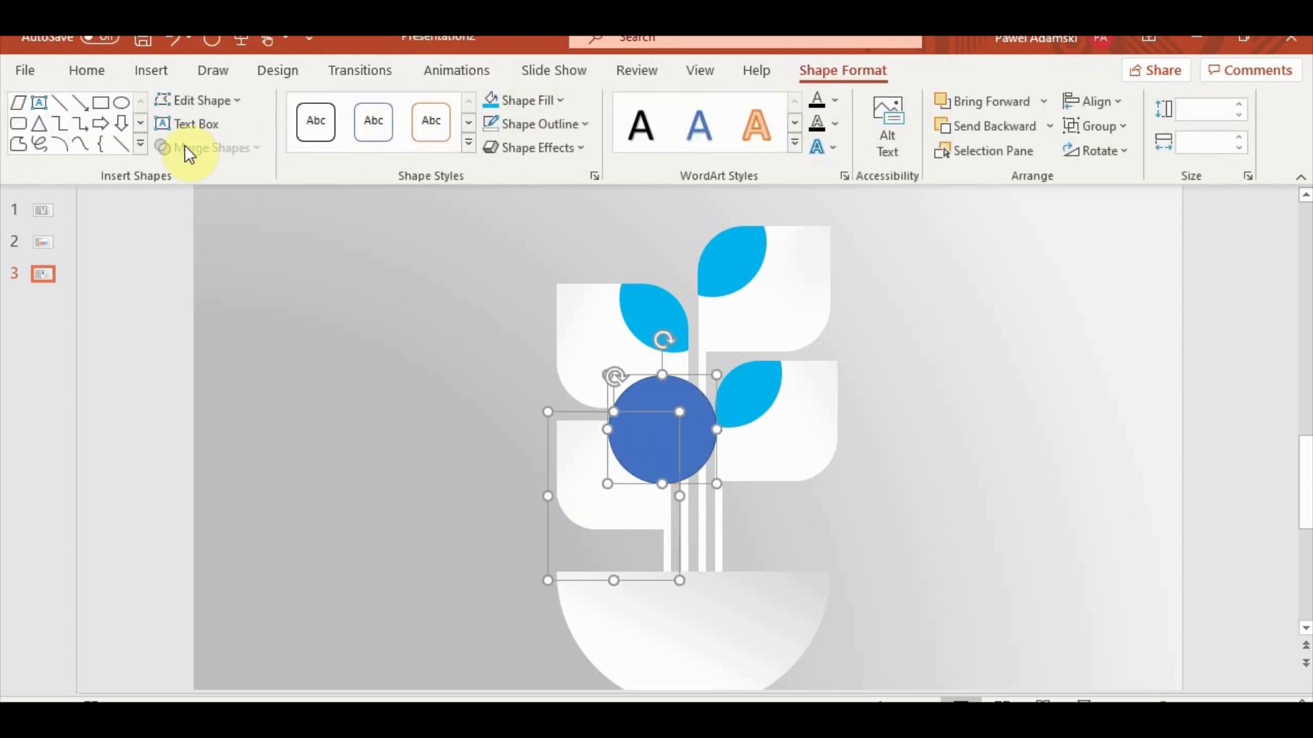
left_click(443, 458)
Copy the leaf out of the lower left group and place the duplicate exactly over the original leaf.
left_click(627, 485)
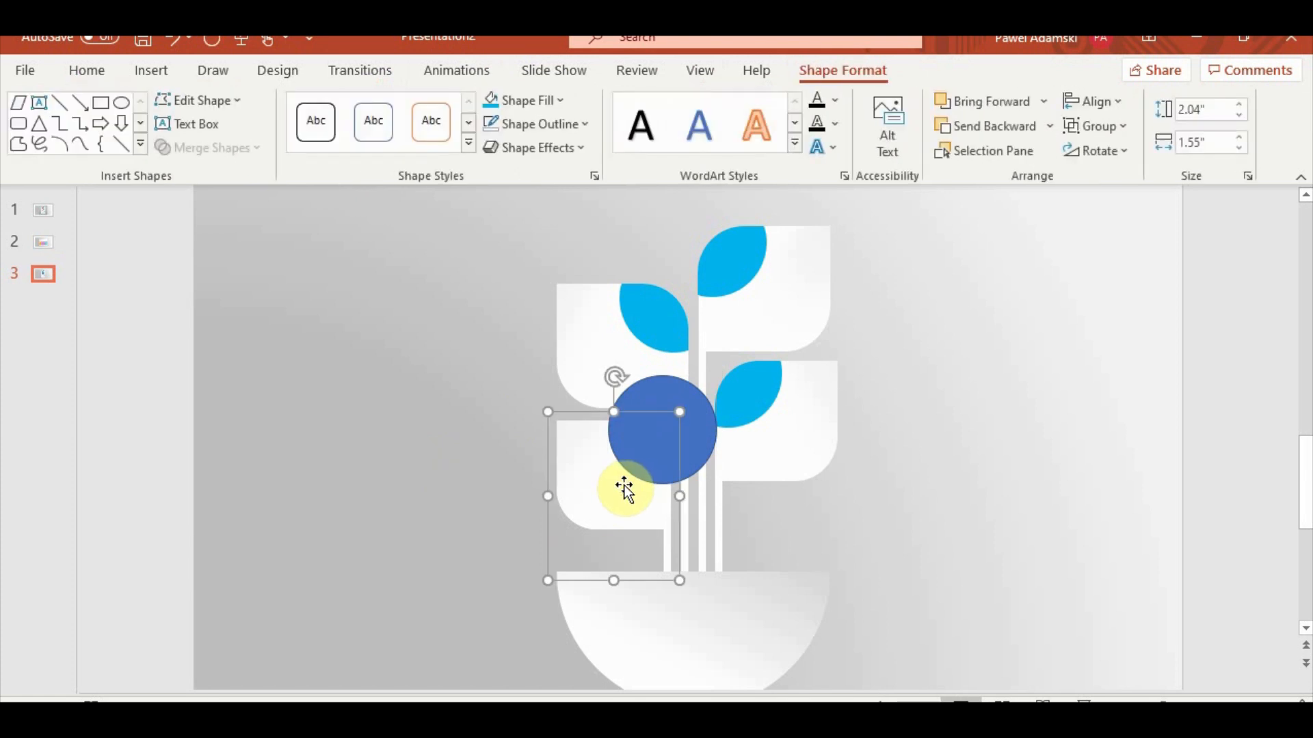
left_click(612, 486)
key("ctrl+c")
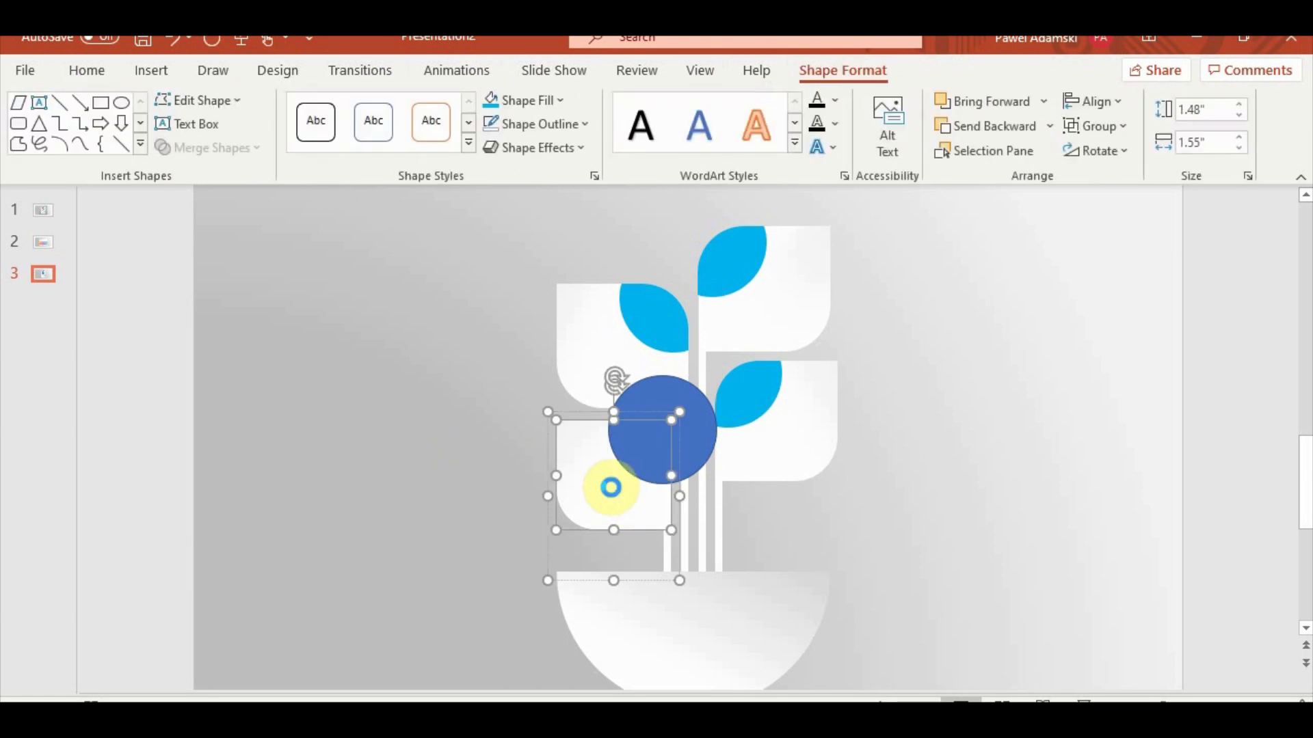
key("ctrl+v")
left_click_drag(625, 500, 612, 487)
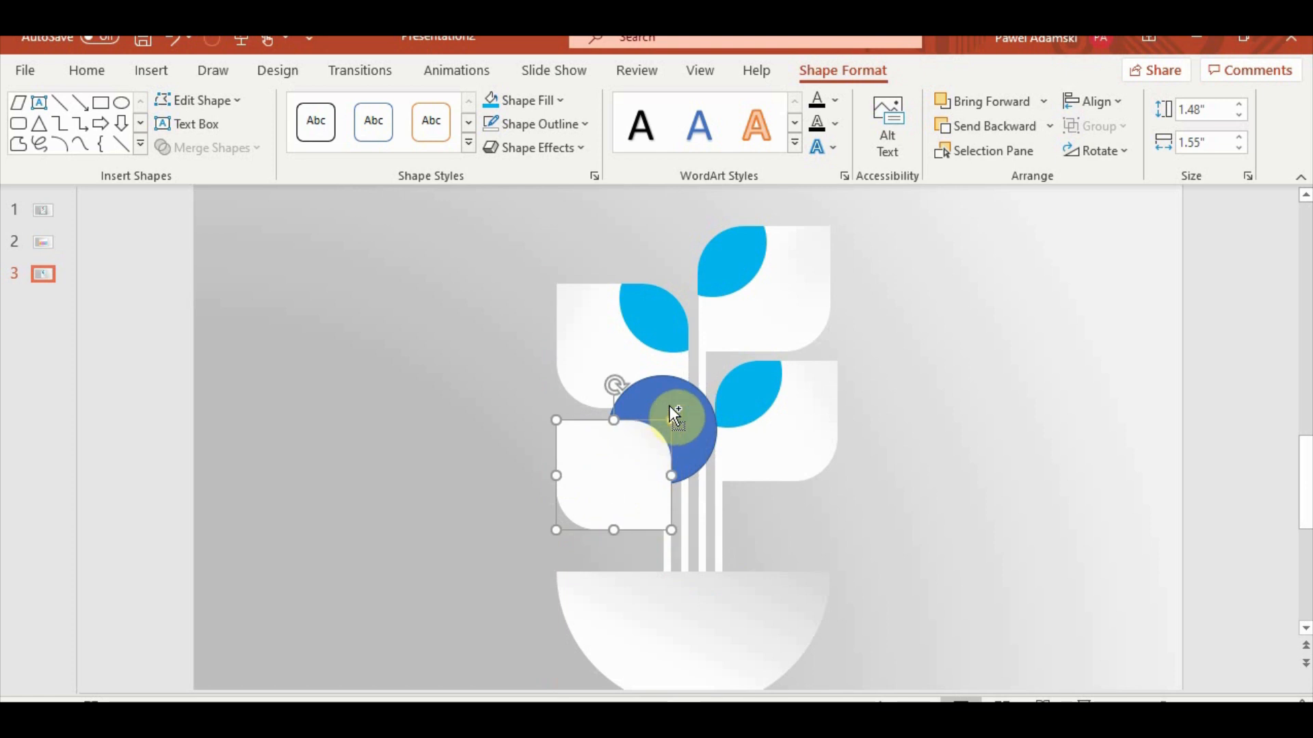
left_click(674, 407, "shift")
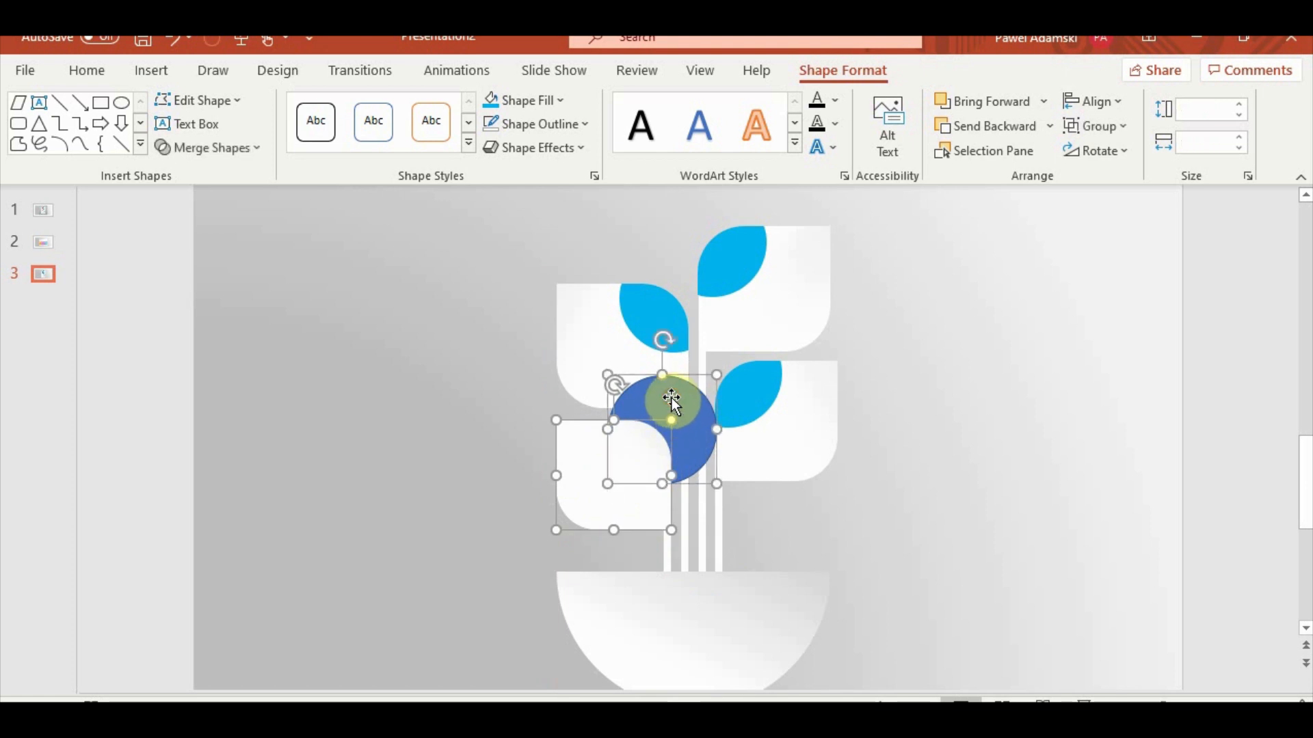
left_click(193, 130)
left_click(845, 71)
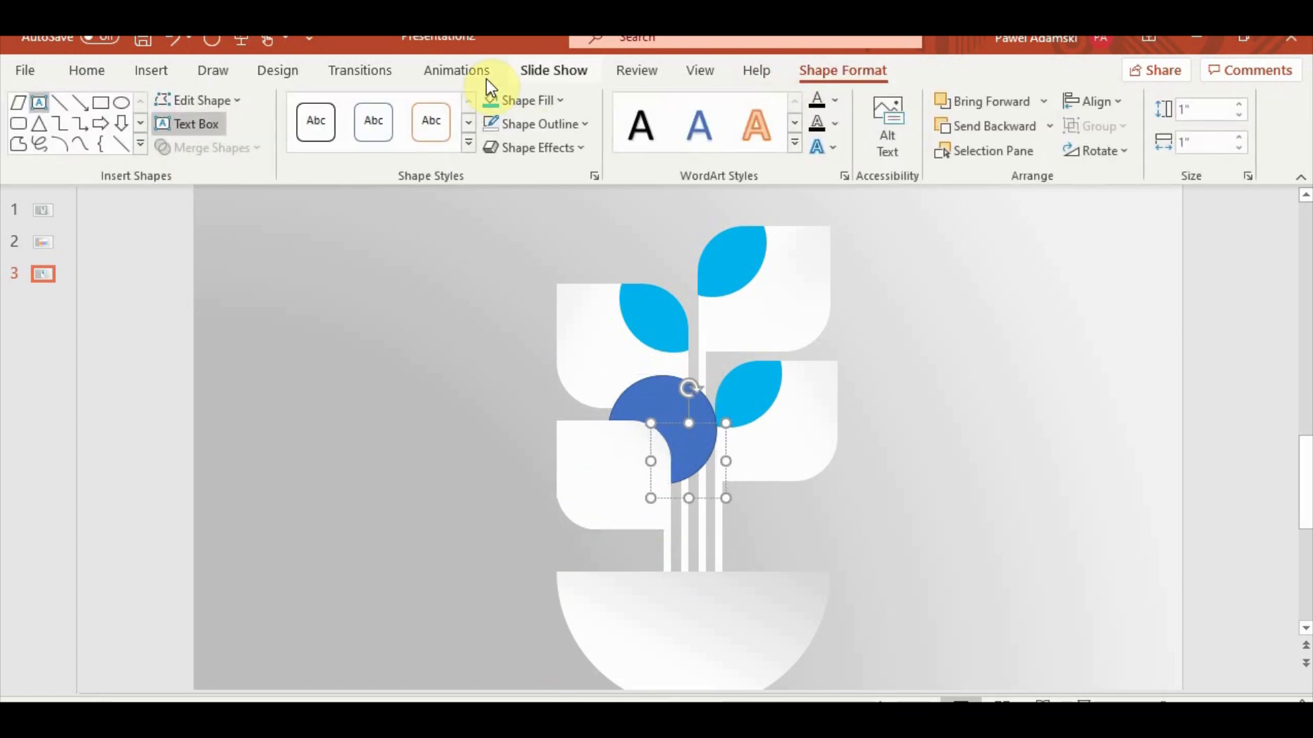
left_click(867, 486)
Intersect the duplicated lower left leaf with the remaining circle and fill the resulting accent light blue.
left_click(611, 488)
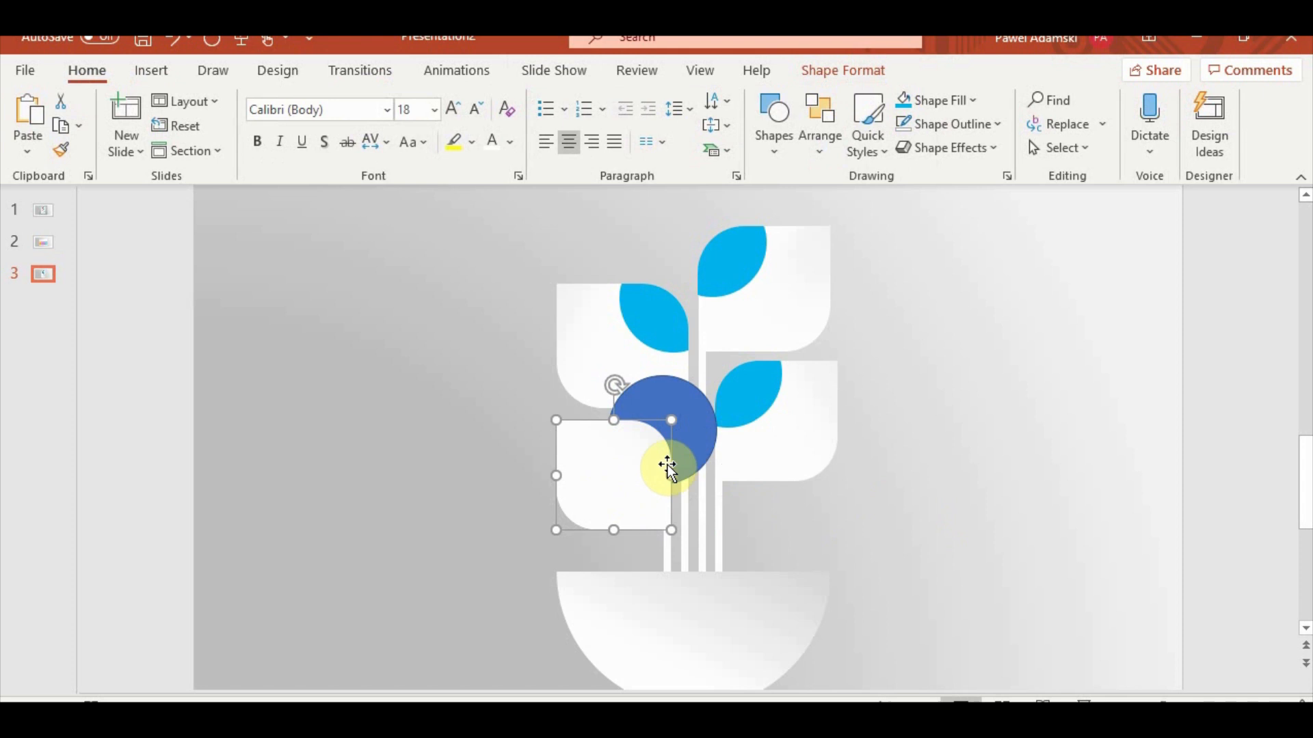
left_click(673, 402, "shift")
left_click(795, 81)
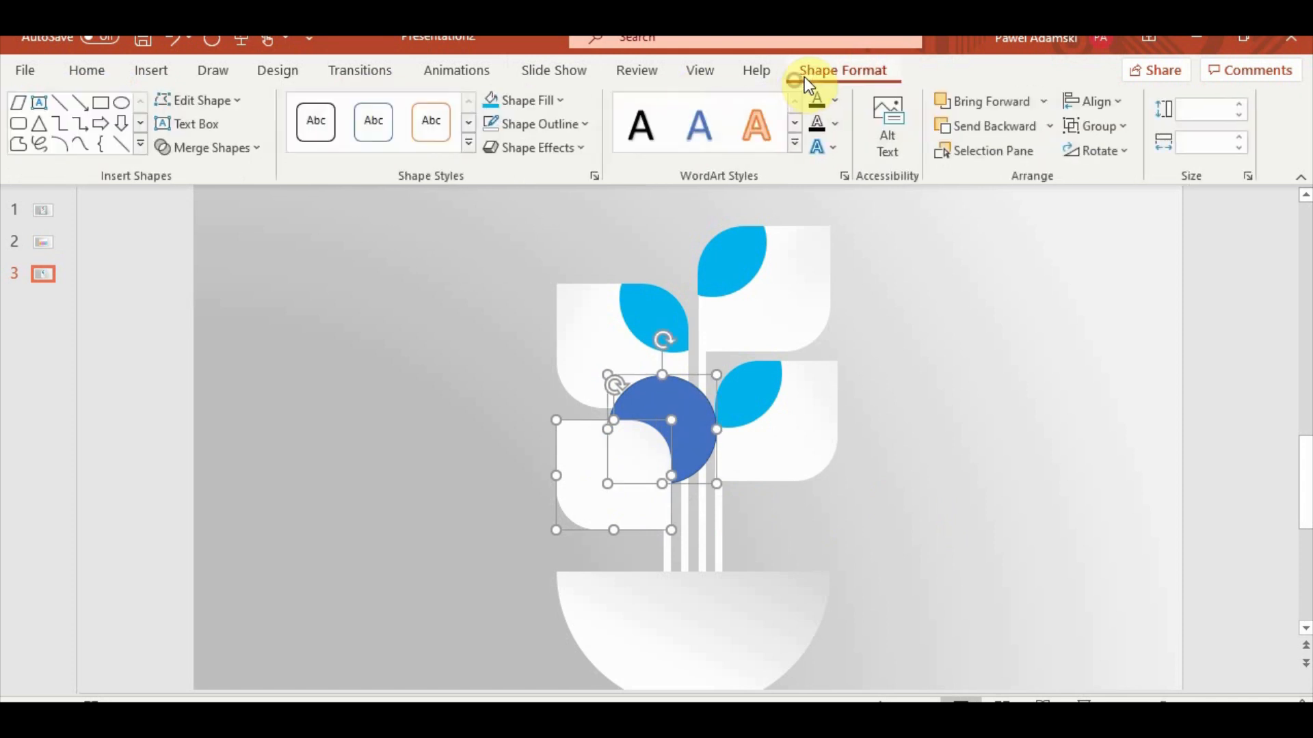
left_click(223, 154)
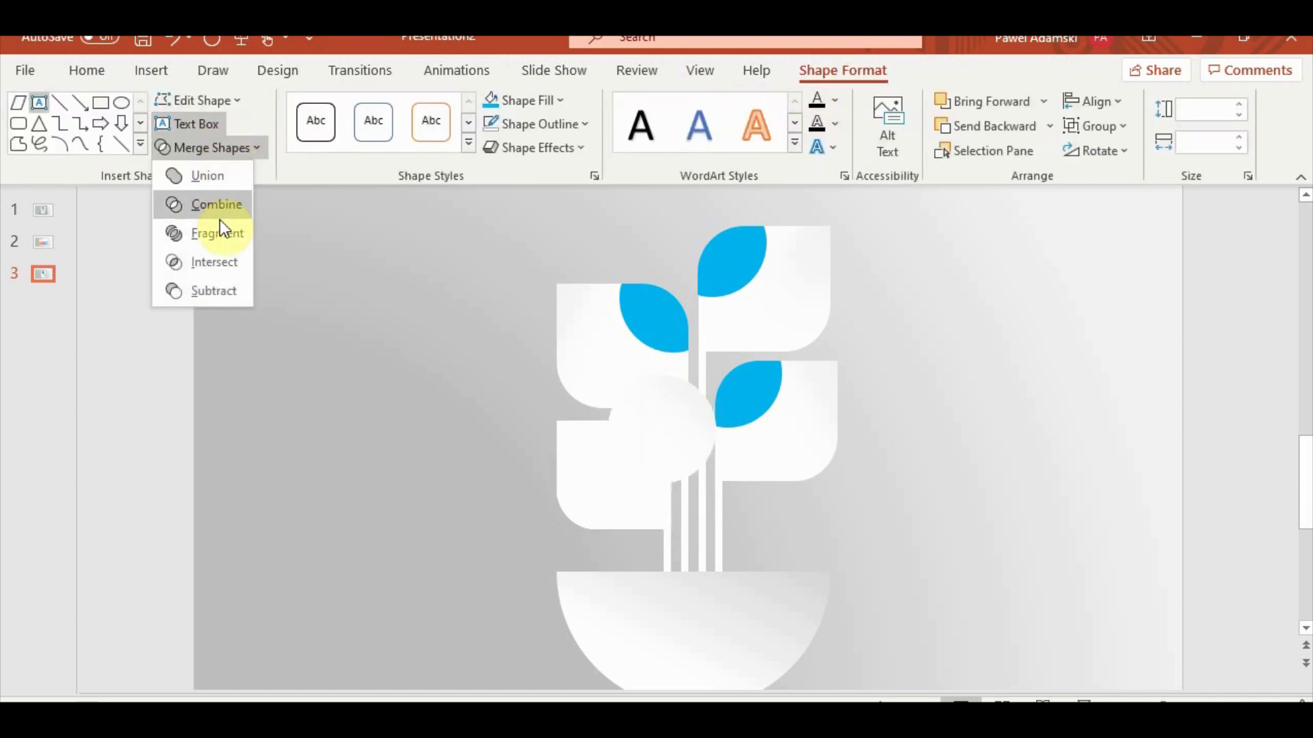
left_click(217, 263)
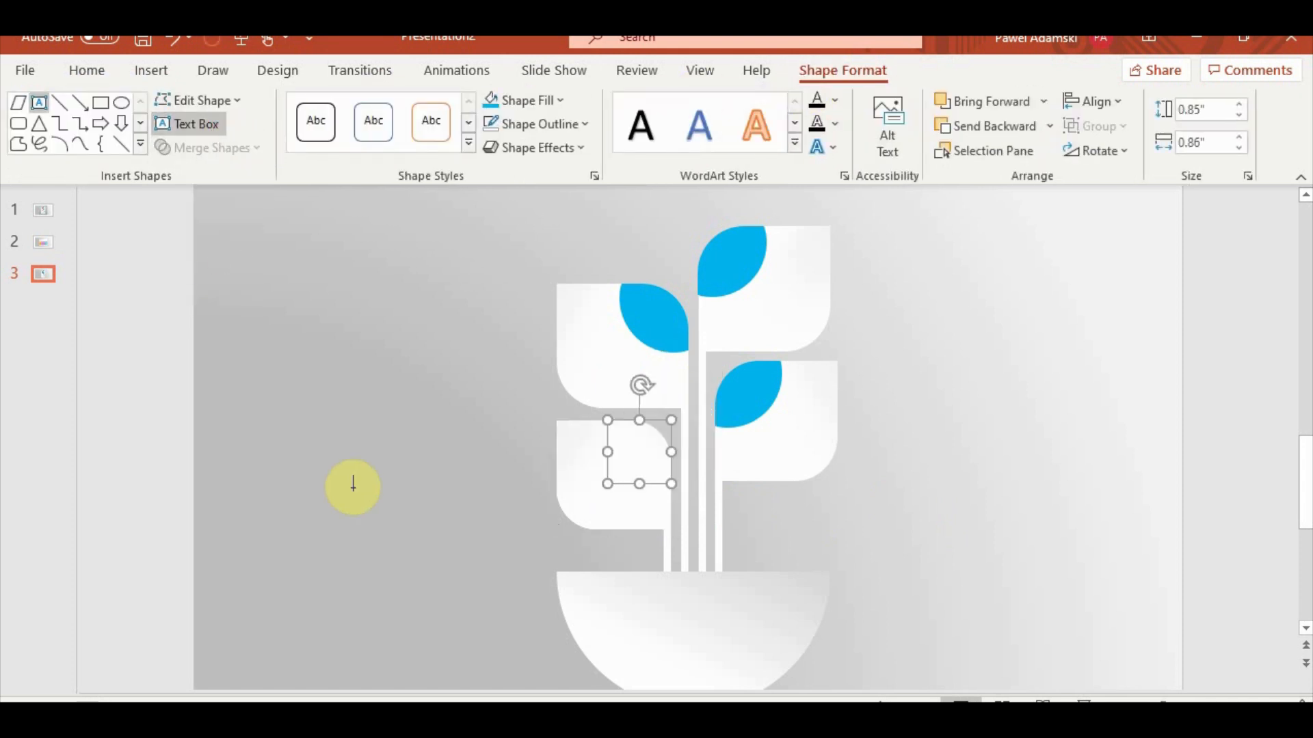
left_click(491, 103)
left_click(469, 478)
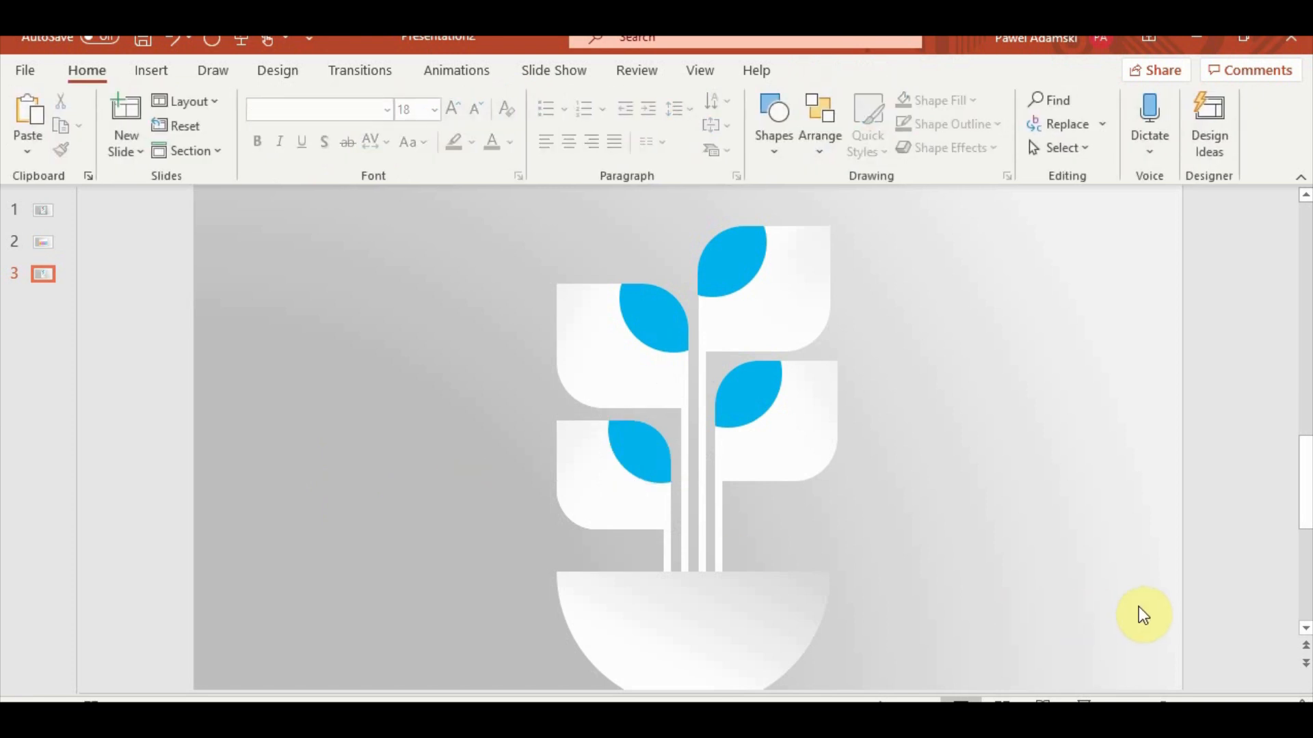
left_click_drag(244, 316, 602, 687)
left_click(897, 568)
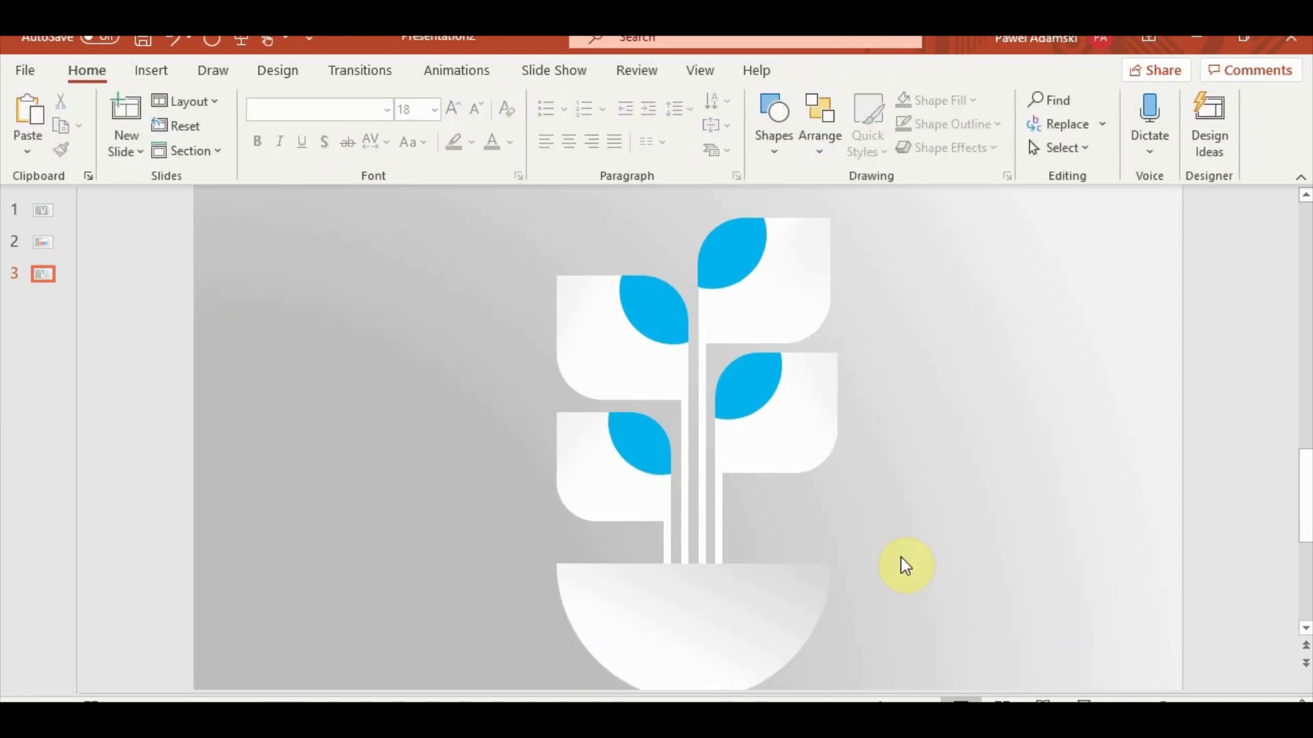
Copy the formatting of the orange step 1 panel on slide 2 onto the lower left leaf's accent on slide 3.
left_click(46, 244)
left_click(539, 431)
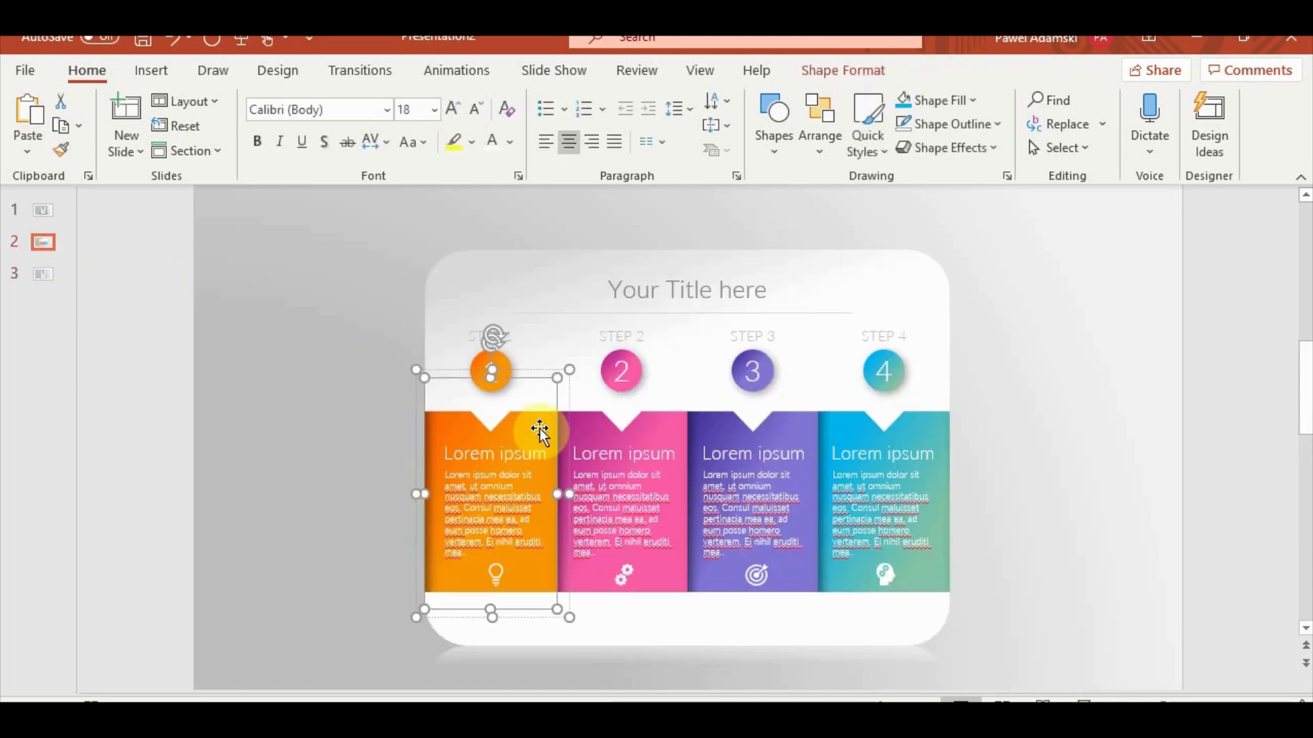
left_click(60, 147)
left_click(43, 277)
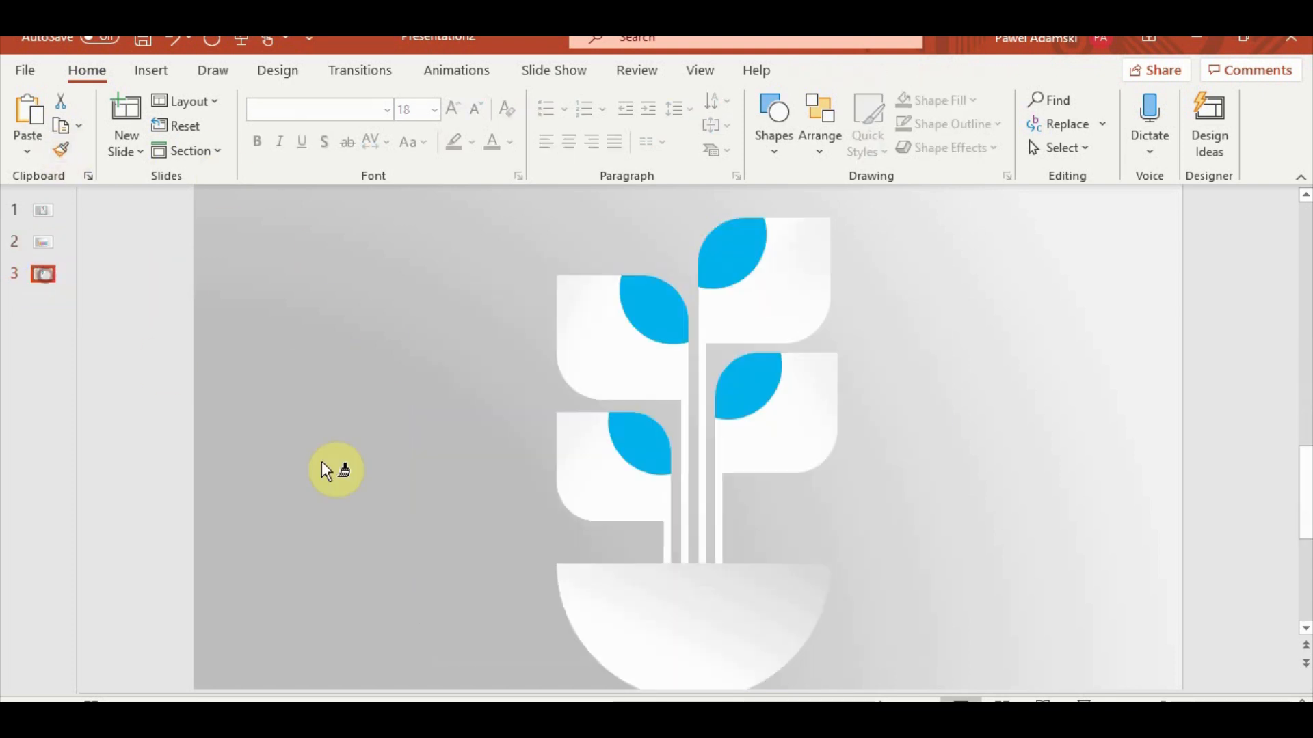
left_click(635, 446)
Apply the inner bottom-left shadow preset to the orange accent on the lower left leaf.
left_click(384, 525)
left_click(660, 443)
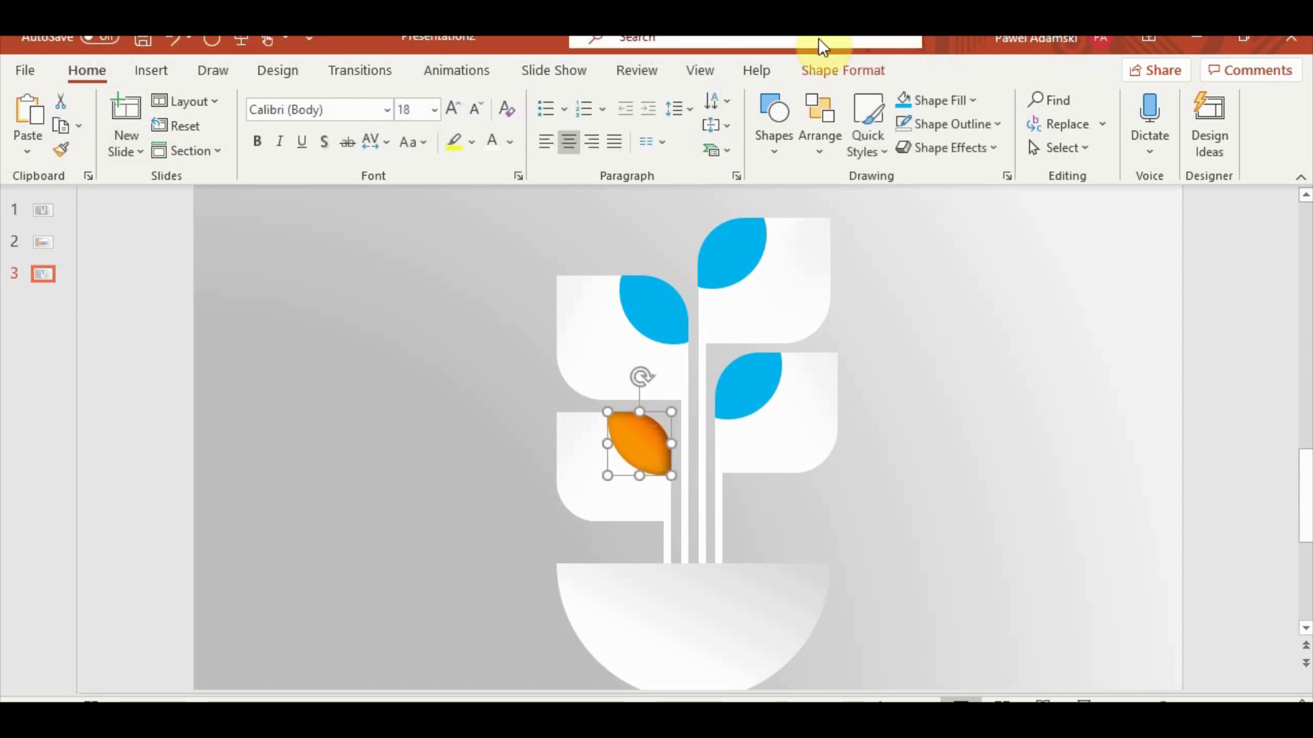
left_click(843, 70)
left_click(577, 153)
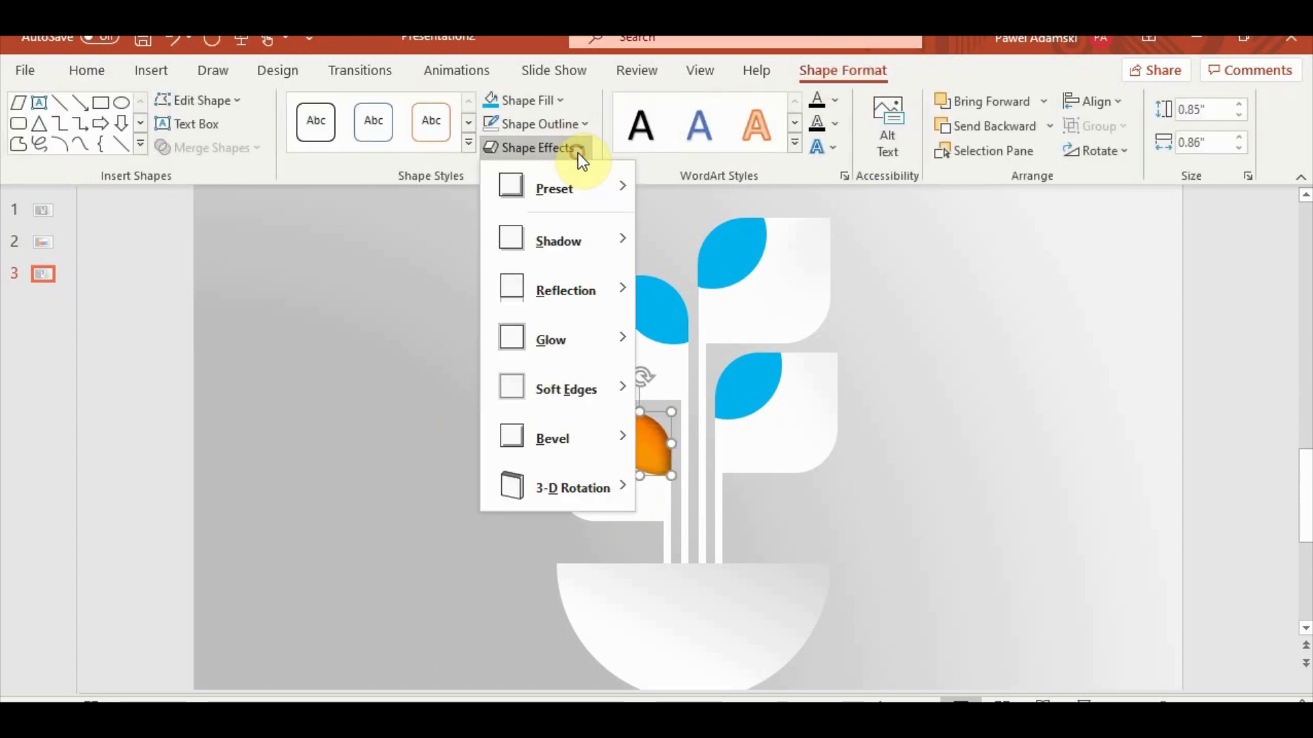
mouse_move(578, 243)
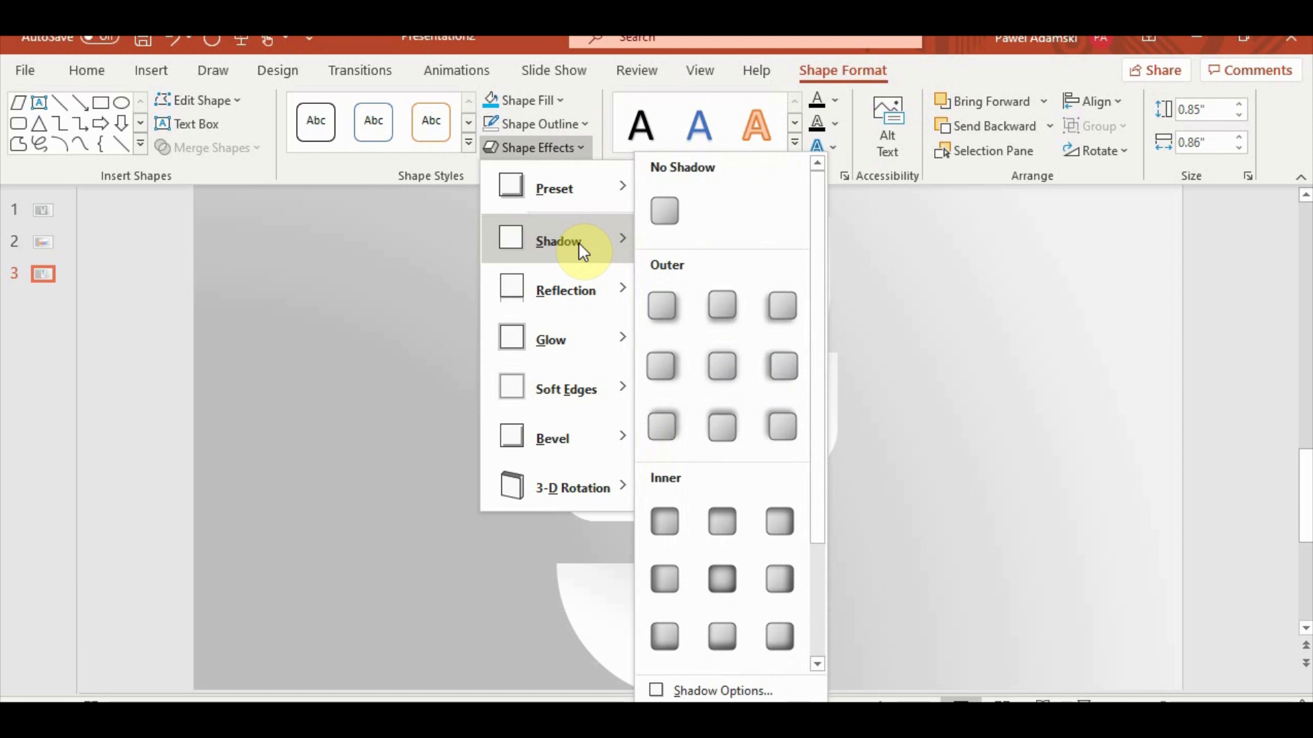
left_click(677, 632)
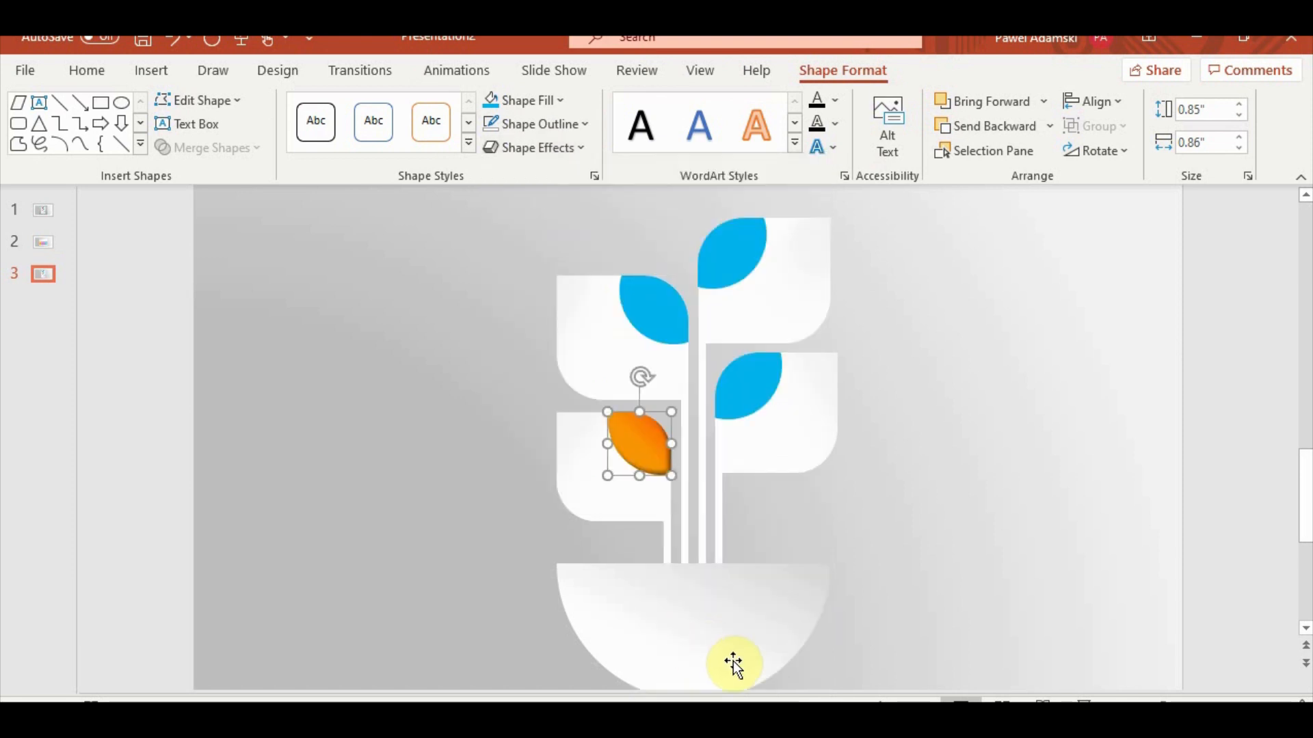
Set the orange accent's inner shadow angle to 359° and raise the shadow's transparency.
left_click(593, 176)
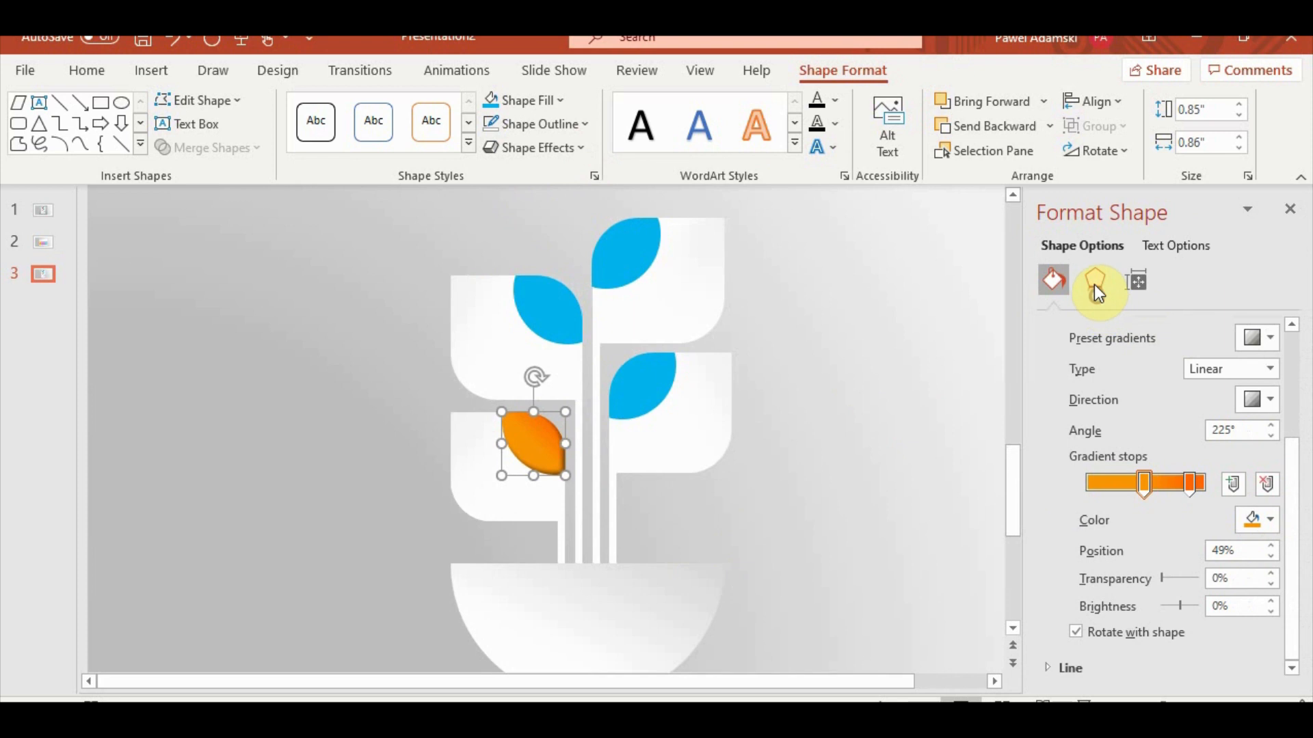
left_click(1094, 282)
left_click(1047, 324)
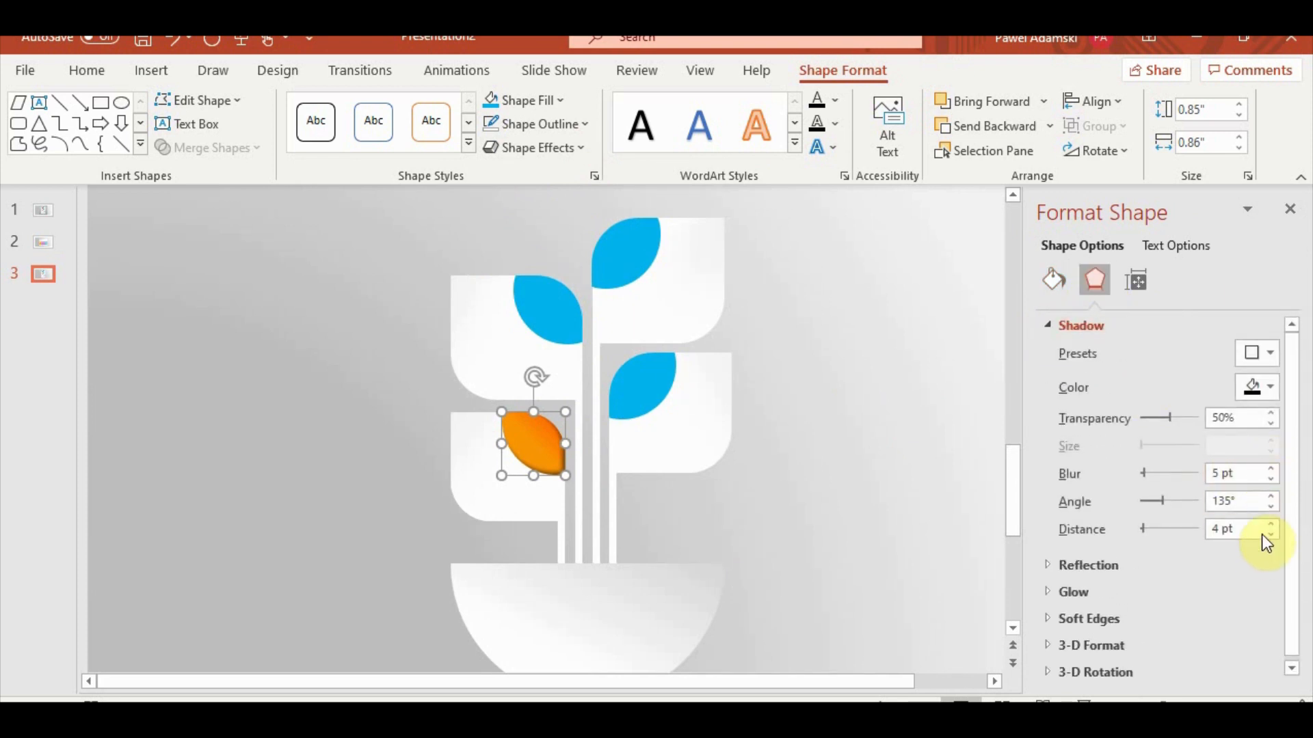
left_click(1271, 496)
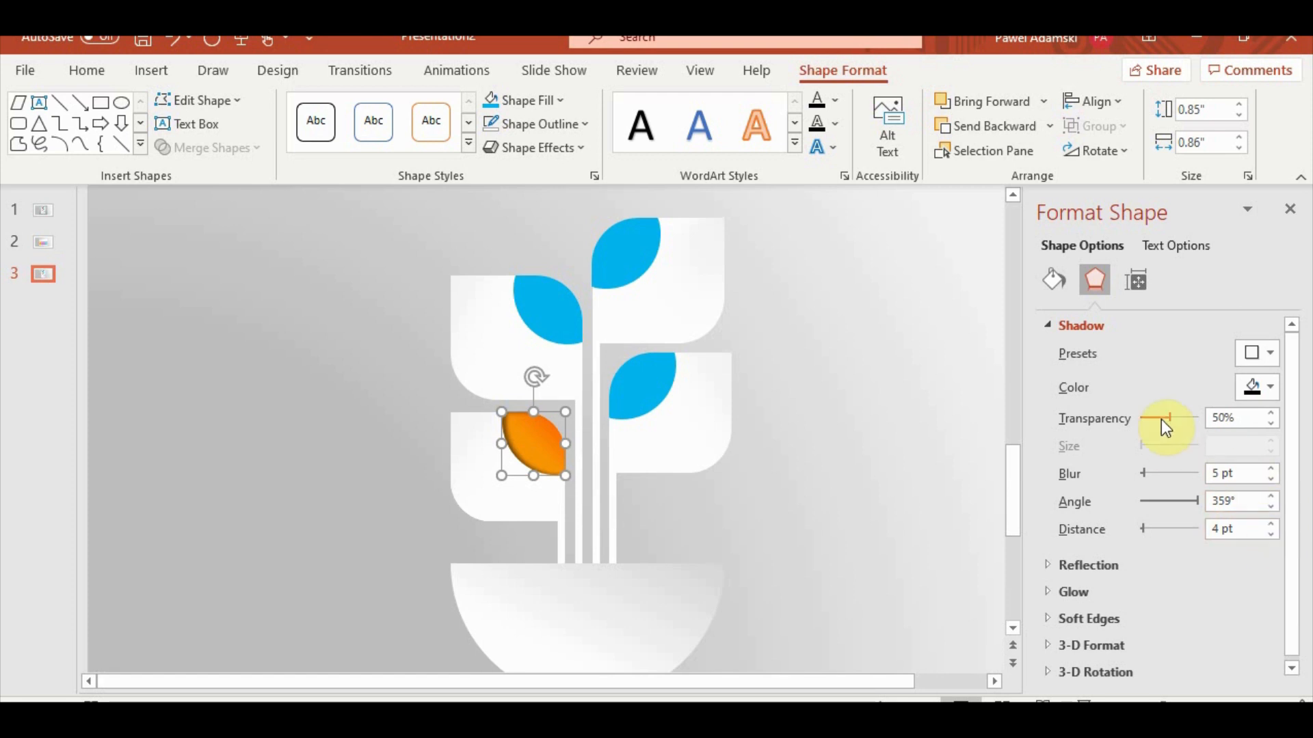
left_click_drag(1168, 418, 1182, 422)
left_click(1289, 208)
left_click(945, 498)
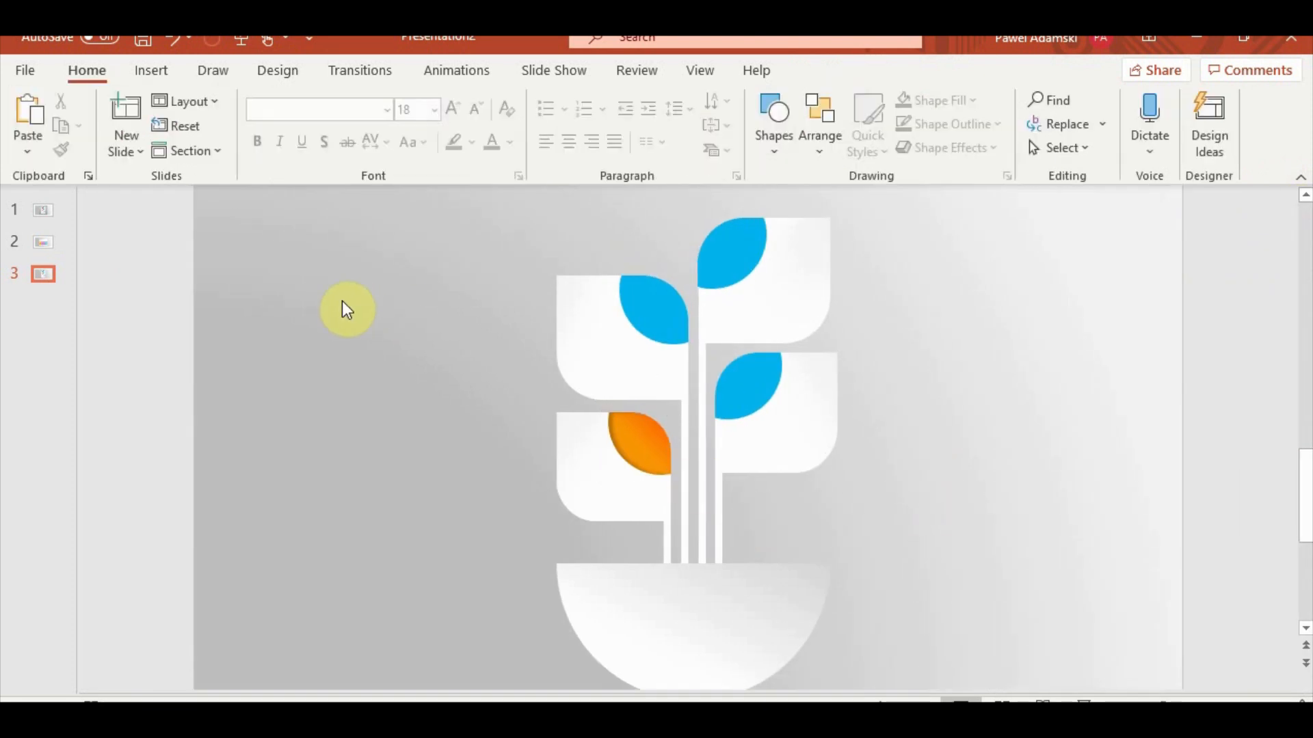
Copy the formatting of the pink step 2 panel on slide 2 onto the upper left leaf's accent on slide 3.
left_click(43, 243)
left_click(659, 431)
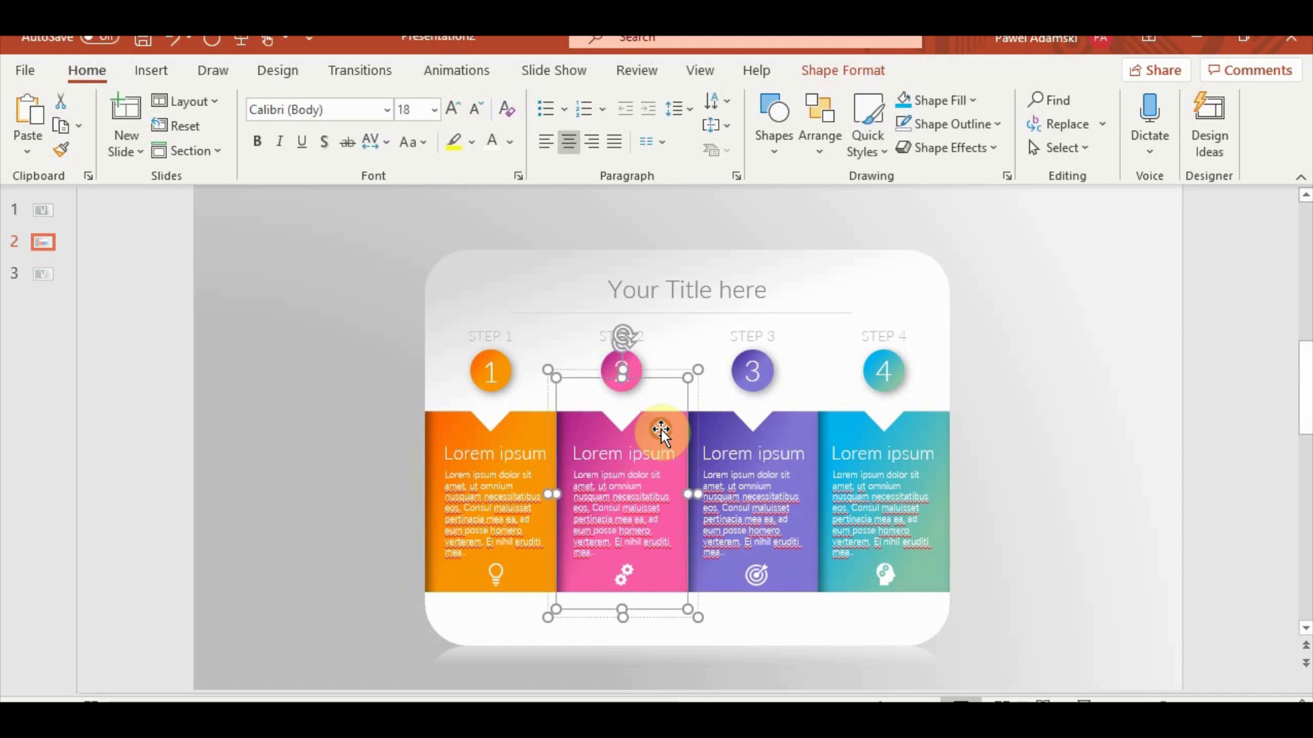
left_click(44, 274)
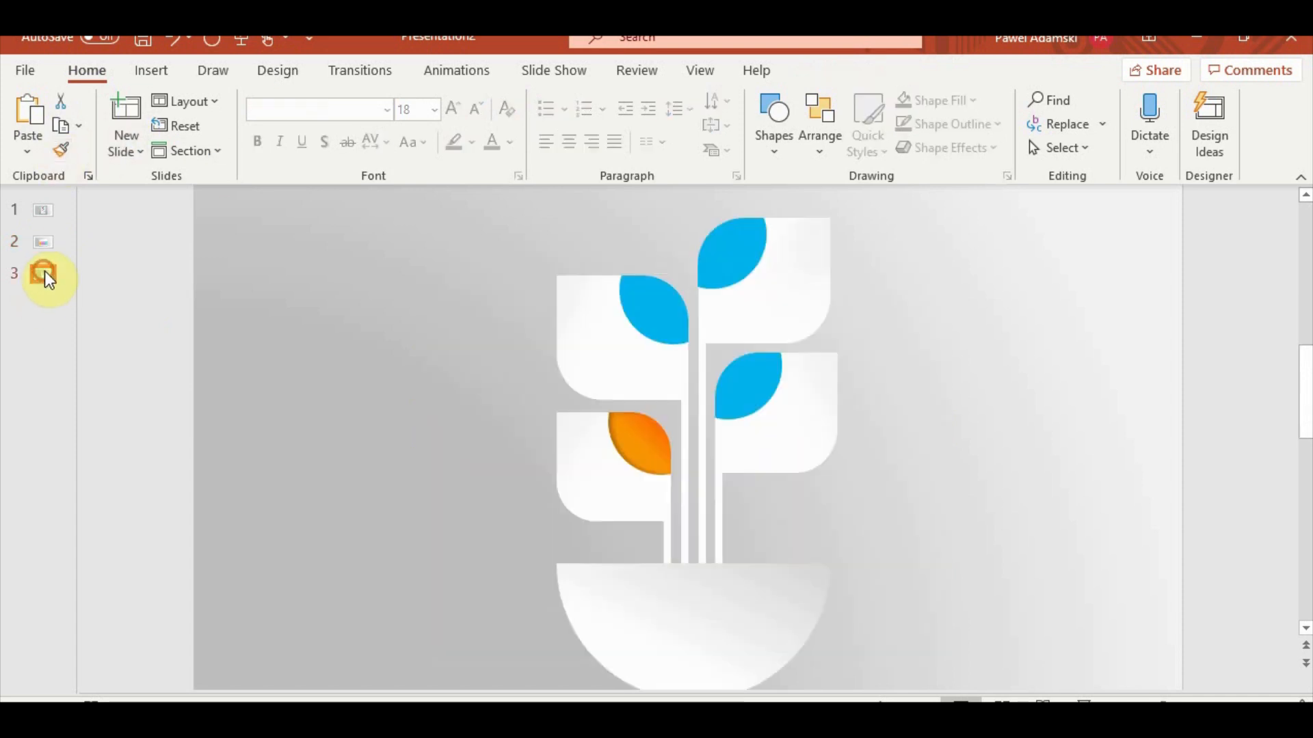
left_click(661, 323)
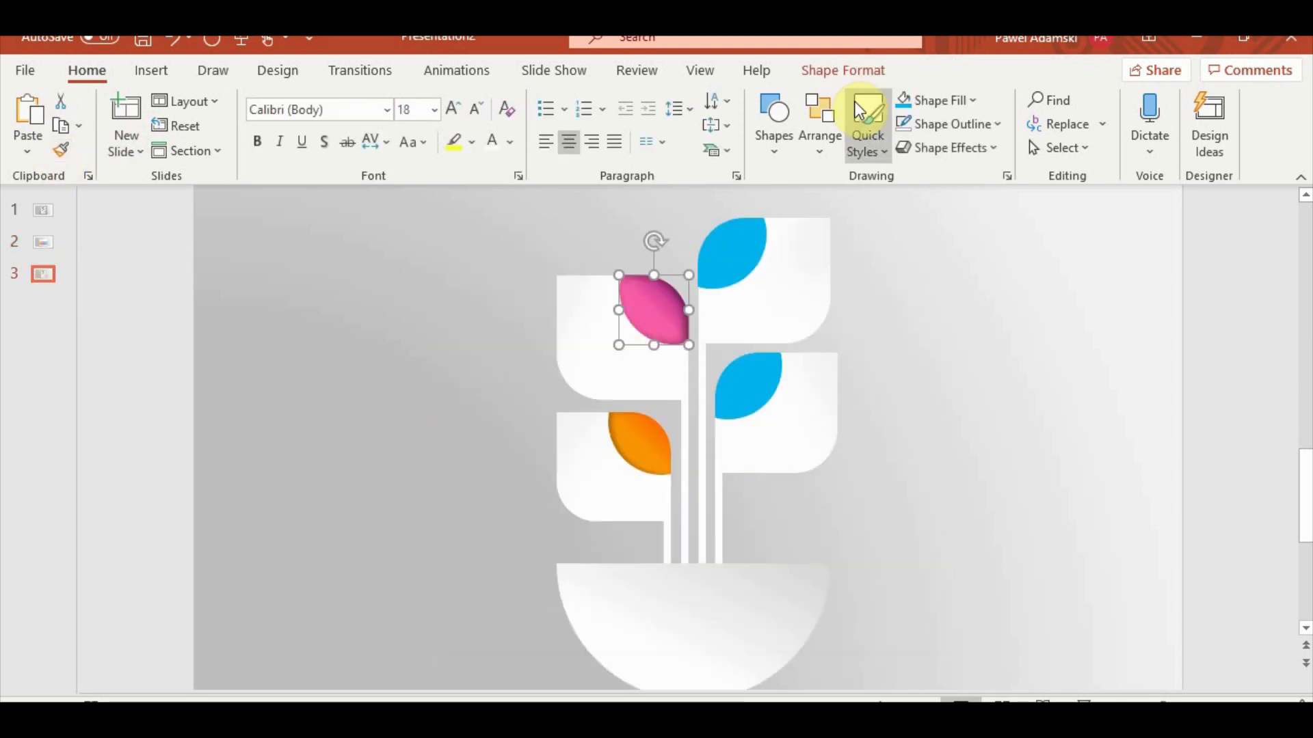
Set the pink accent's shadow angle to 30° and its shadow transparency to 59%.
left_click(856, 74)
left_click(559, 100)
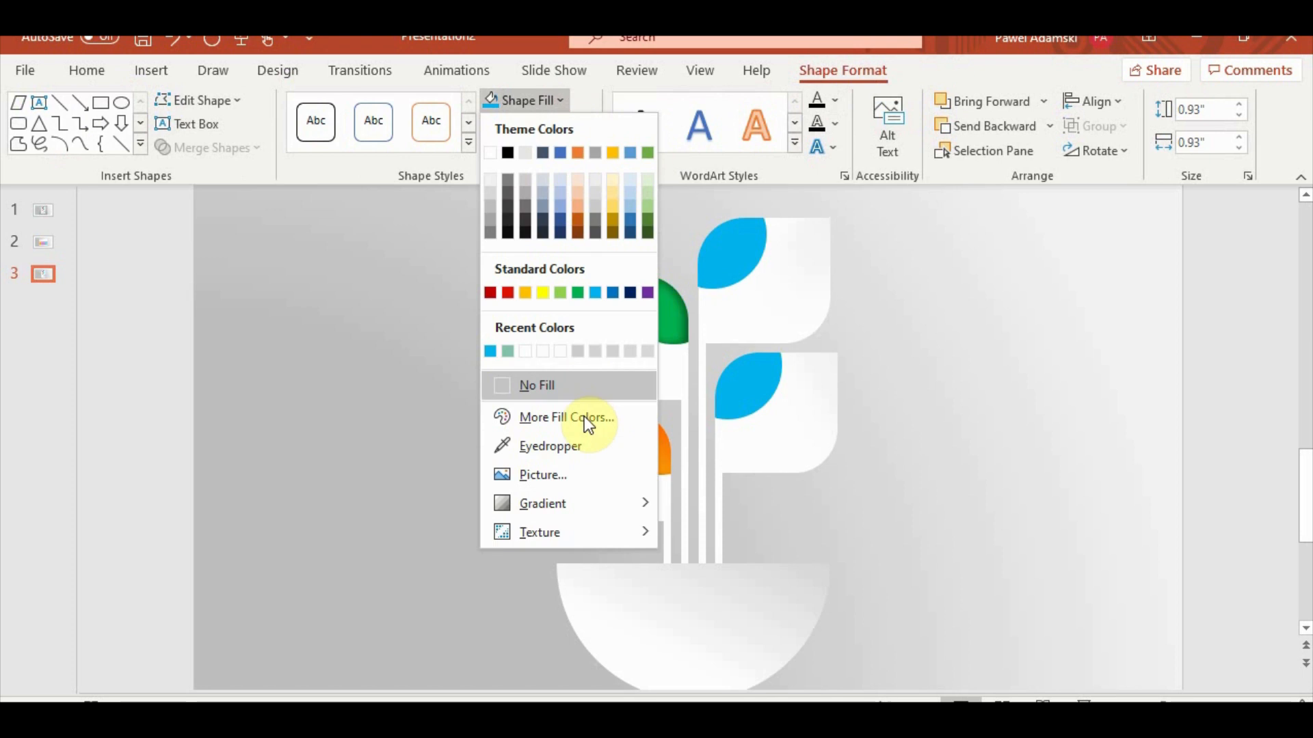
left_click(592, 99)
left_click(599, 182)
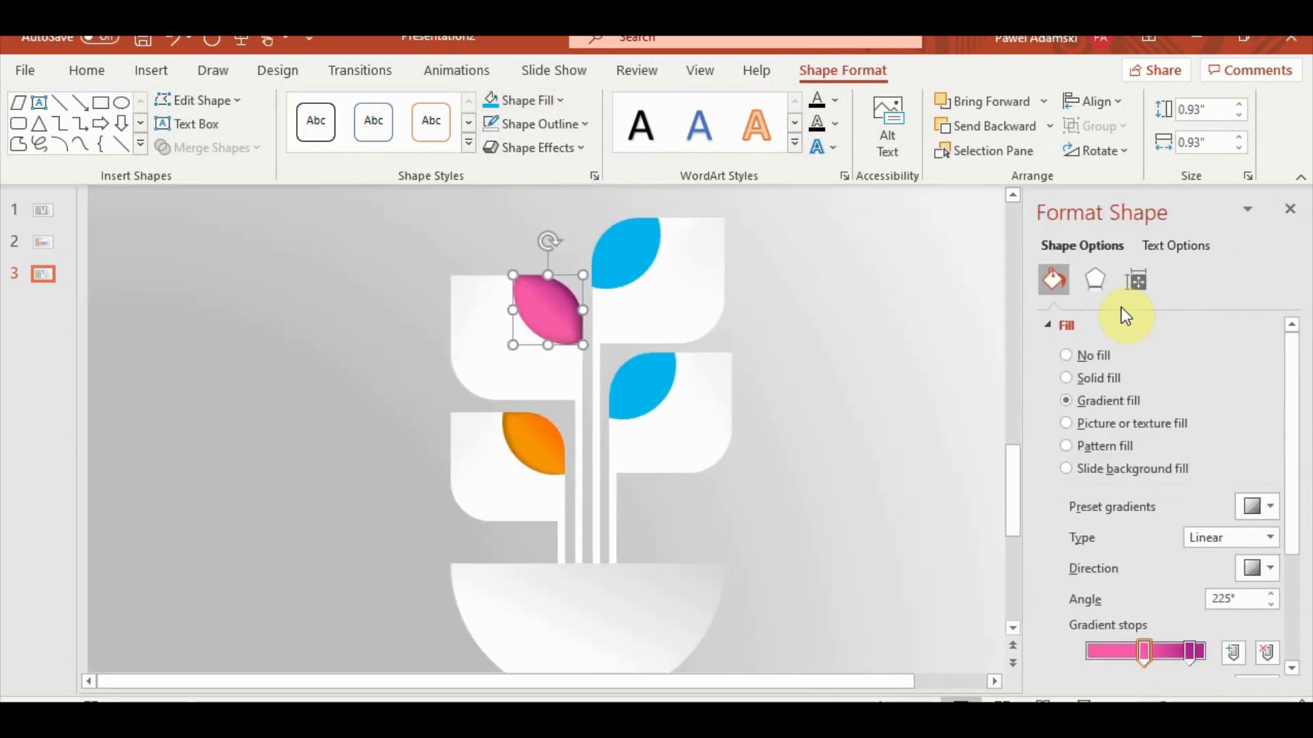
left_click(1094, 279)
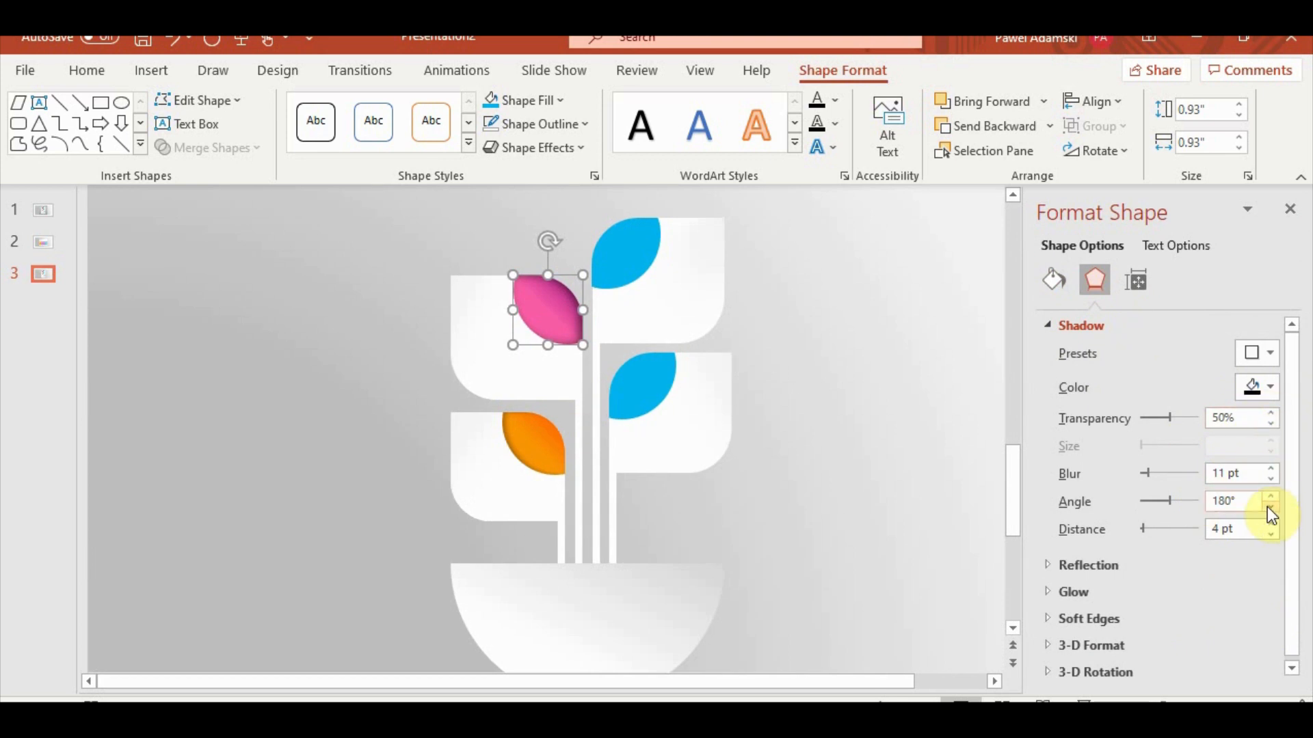
left_click_drag(1269, 507, 1269, 507)
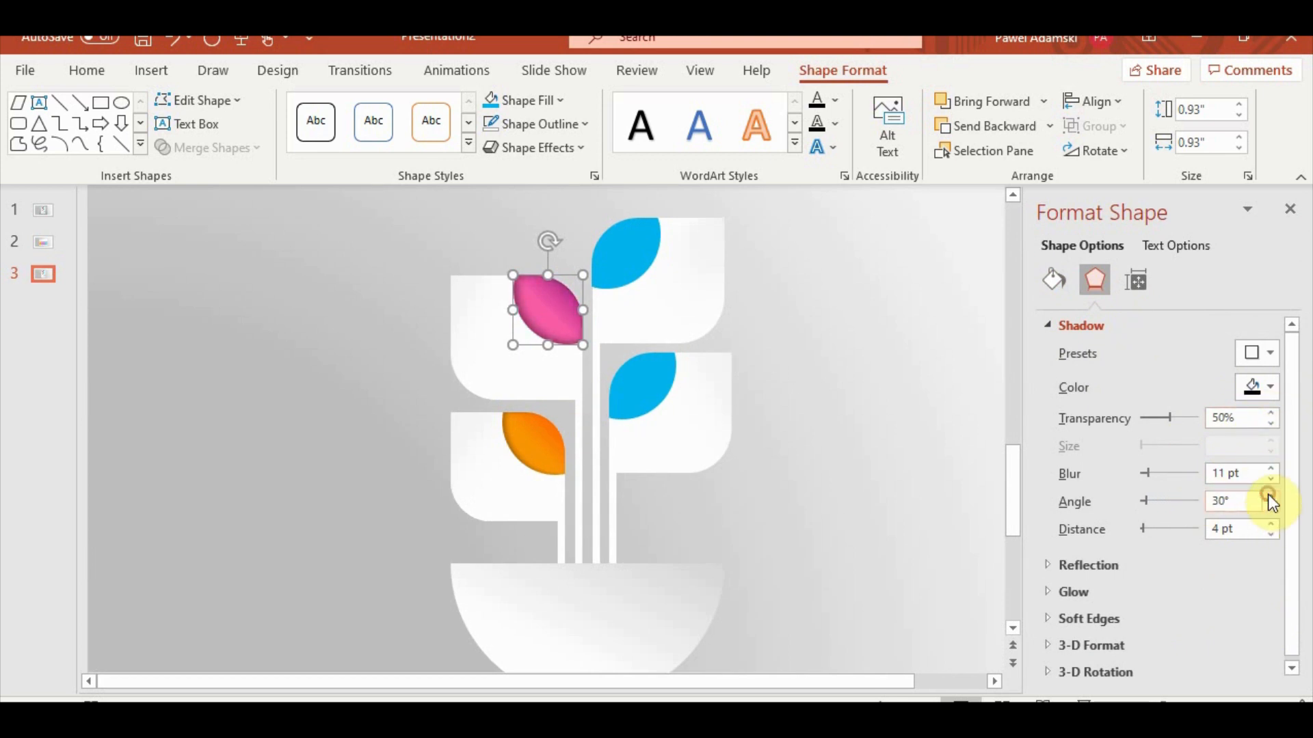
left_click(1267, 495)
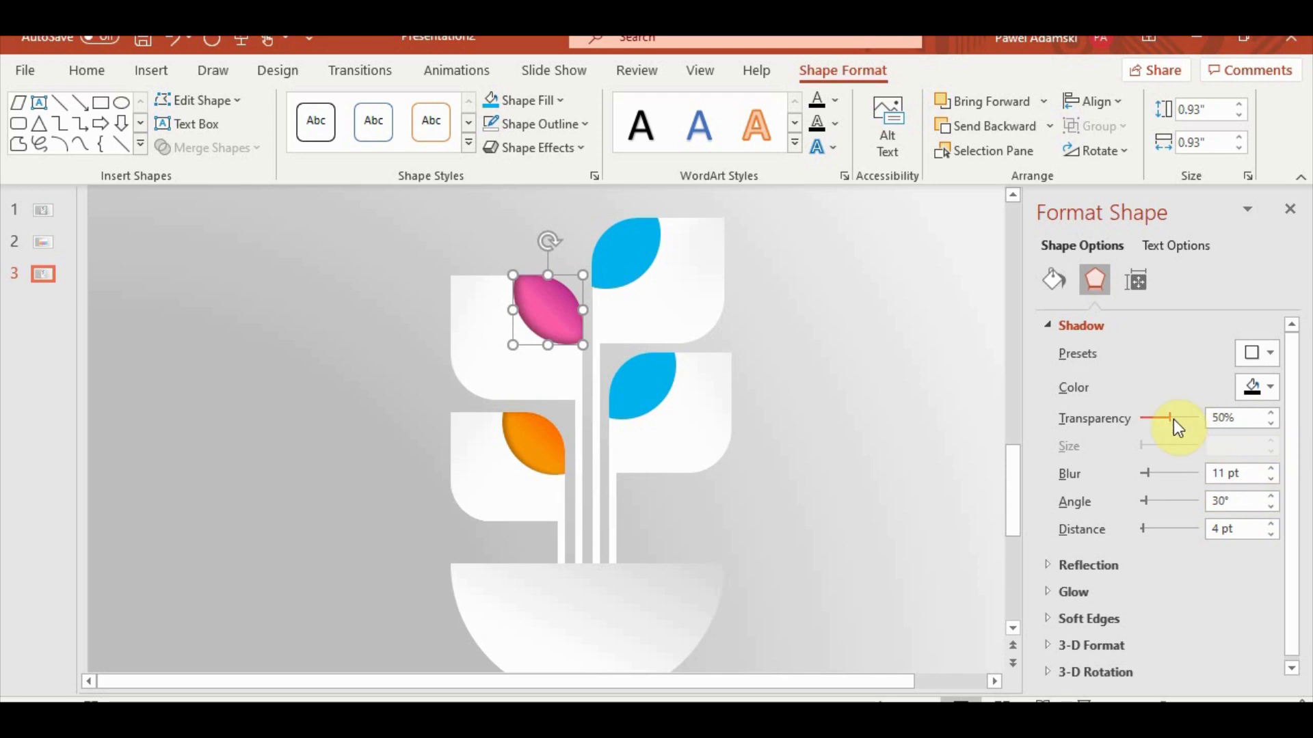
mouse_move(1173, 420)
left_mouse_down()
mouse_move(1141, 413)
mouse_move(1177, 424)
left_mouse_up()
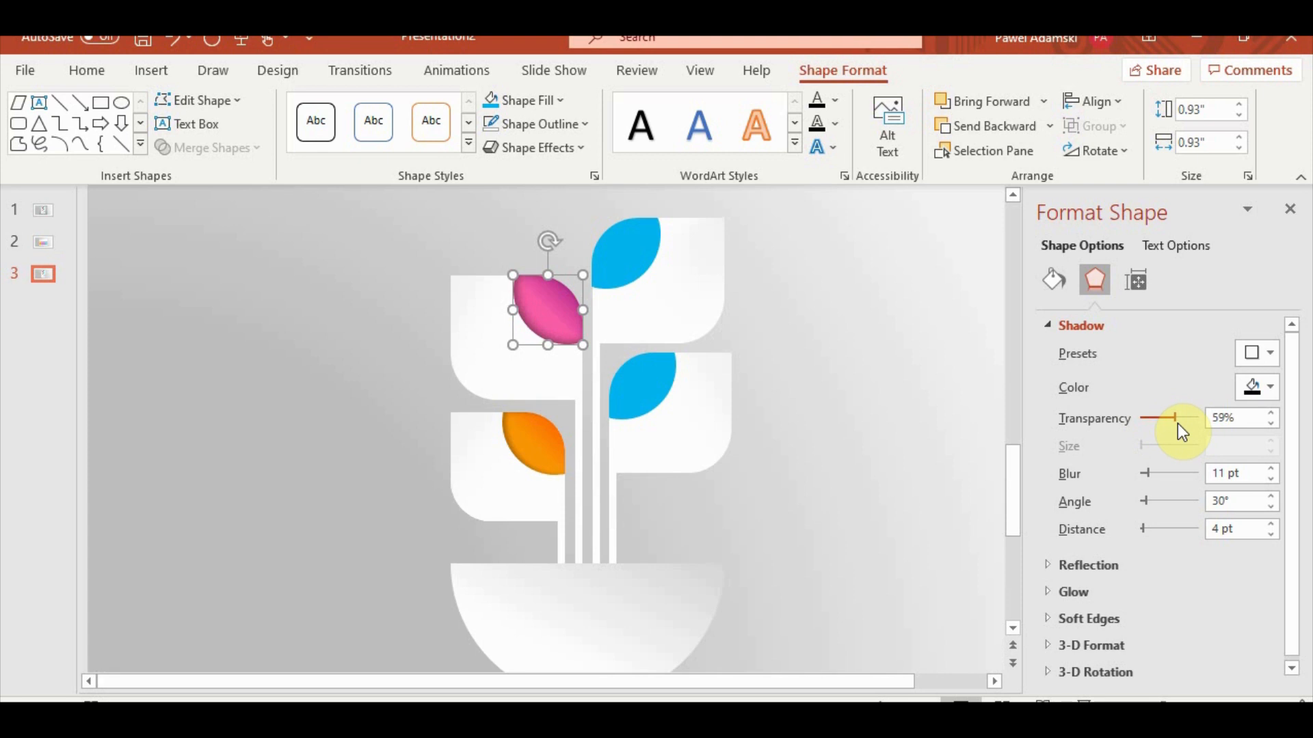
Try different shadow angles on the pink accent and settle on 20°.
left_click(1271, 495)
left_click(1272, 495)
left_click(1271, 495)
left_click(1269, 499)
left_click(1270, 499)
left_click(1269, 499)
left_click(1272, 495)
left_click(1271, 495)
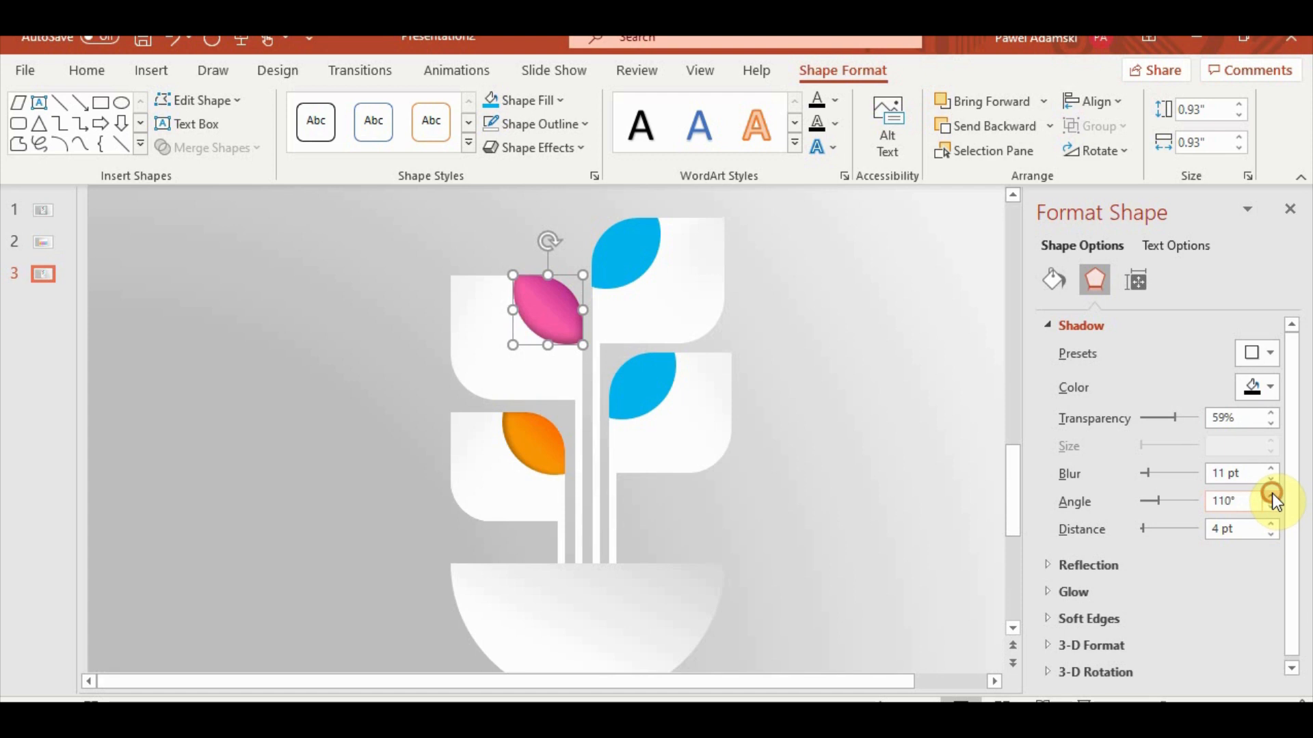
left_click(1272, 494)
left_click(1271, 493)
left_click(1272, 493)
left_click(1273, 503)
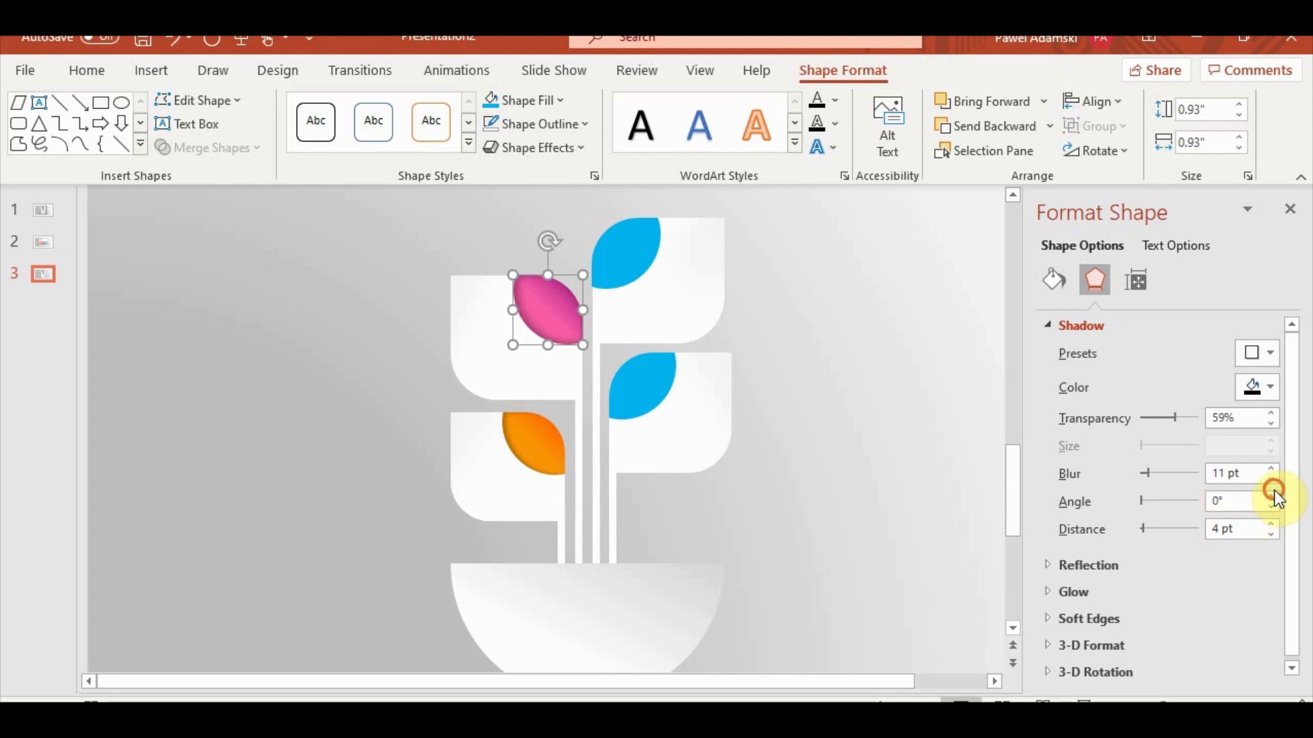
left_click(1273, 495)
left_click(1273, 496)
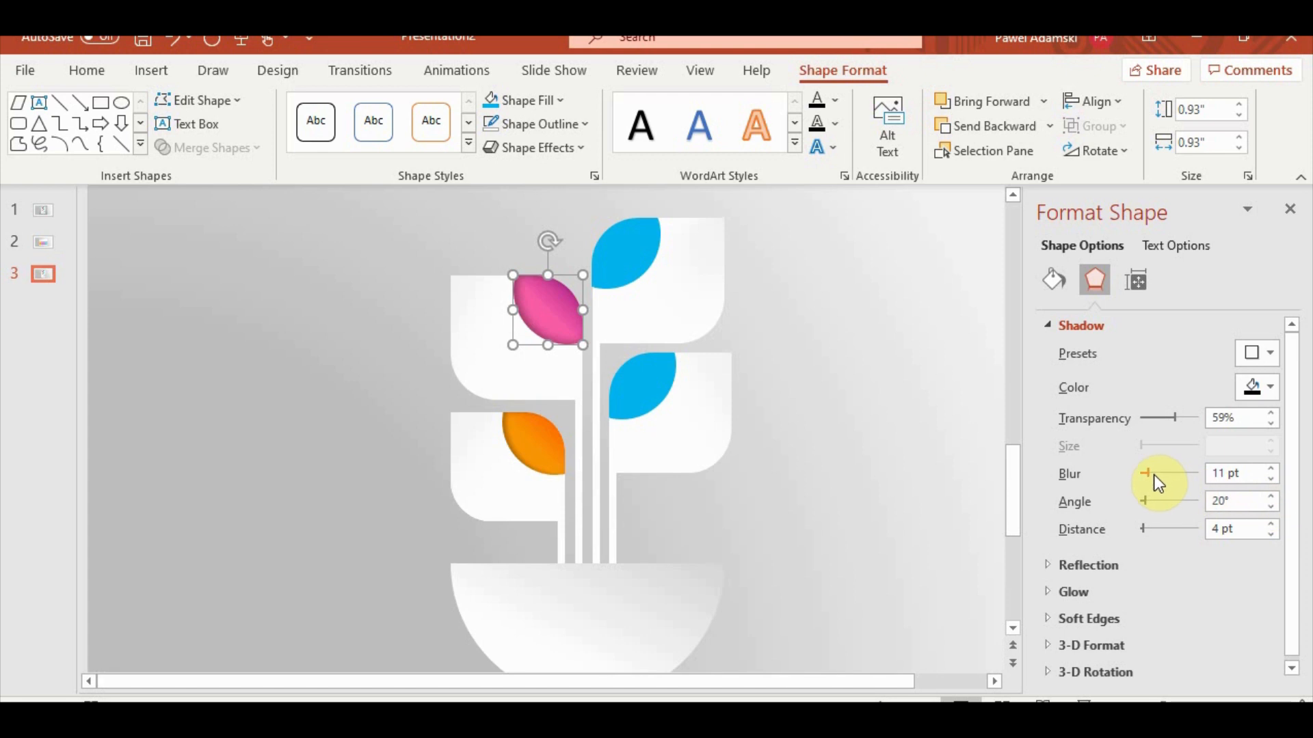
Set the pink accent's shadow blur to 8 pt.
left_click_drag(1154, 474, 1145, 472)
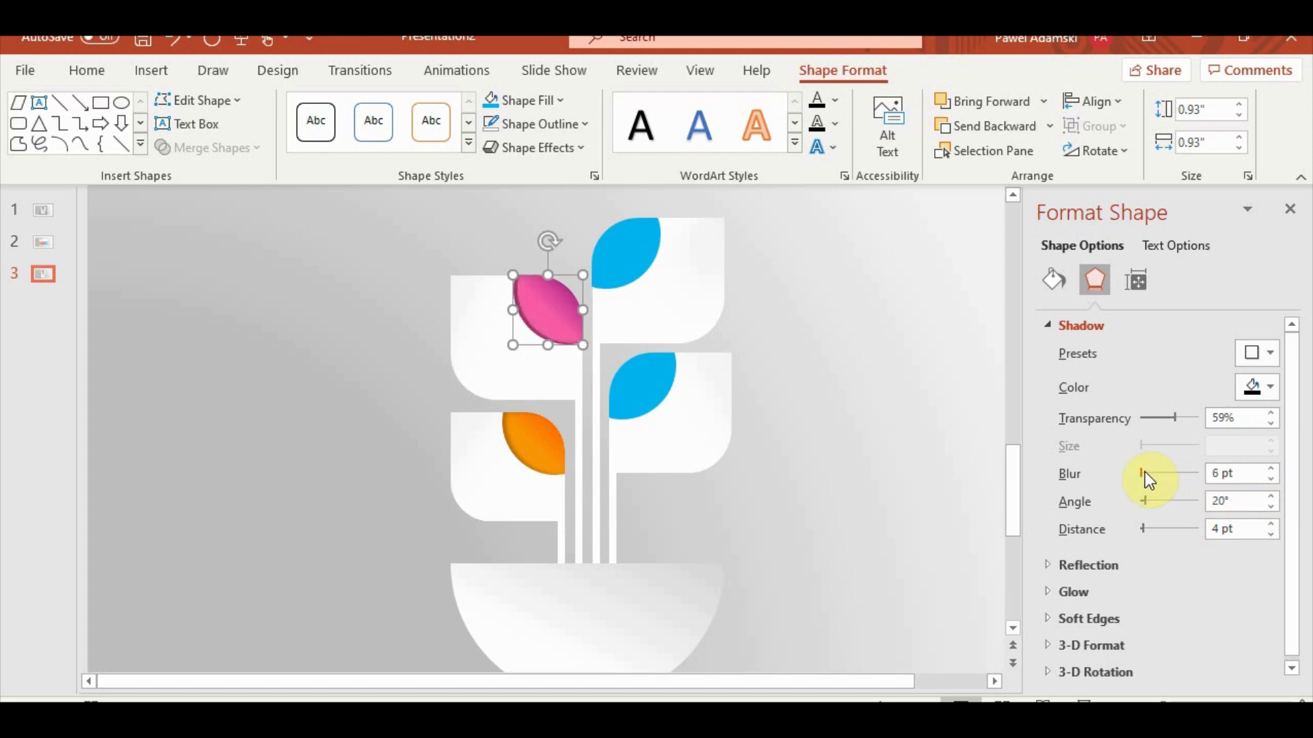
left_click(1273, 469)
left_click(1272, 469)
left_click(1273, 469)
left_click(1273, 469)
left_click(1273, 469)
left_click(1273, 469)
left_click(1273, 469)
left_click(1273, 469)
left_click(1273, 469)
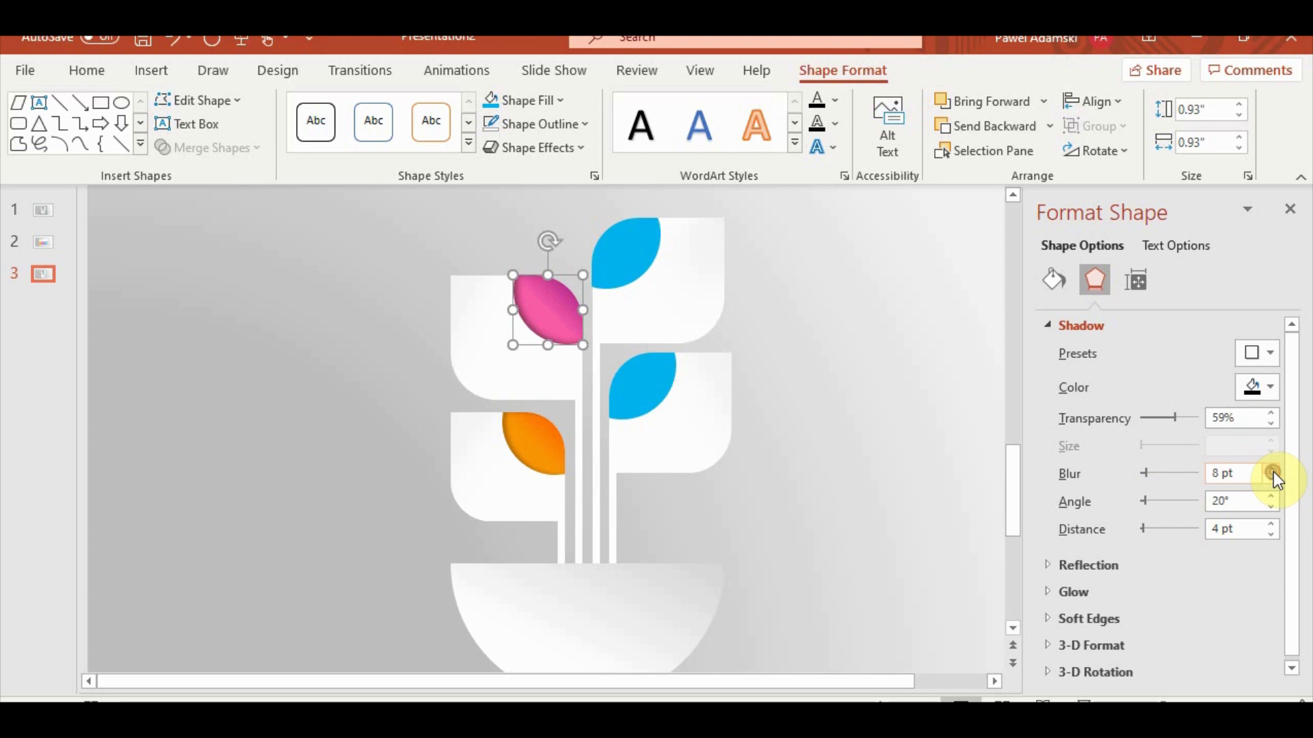
left_click(888, 417)
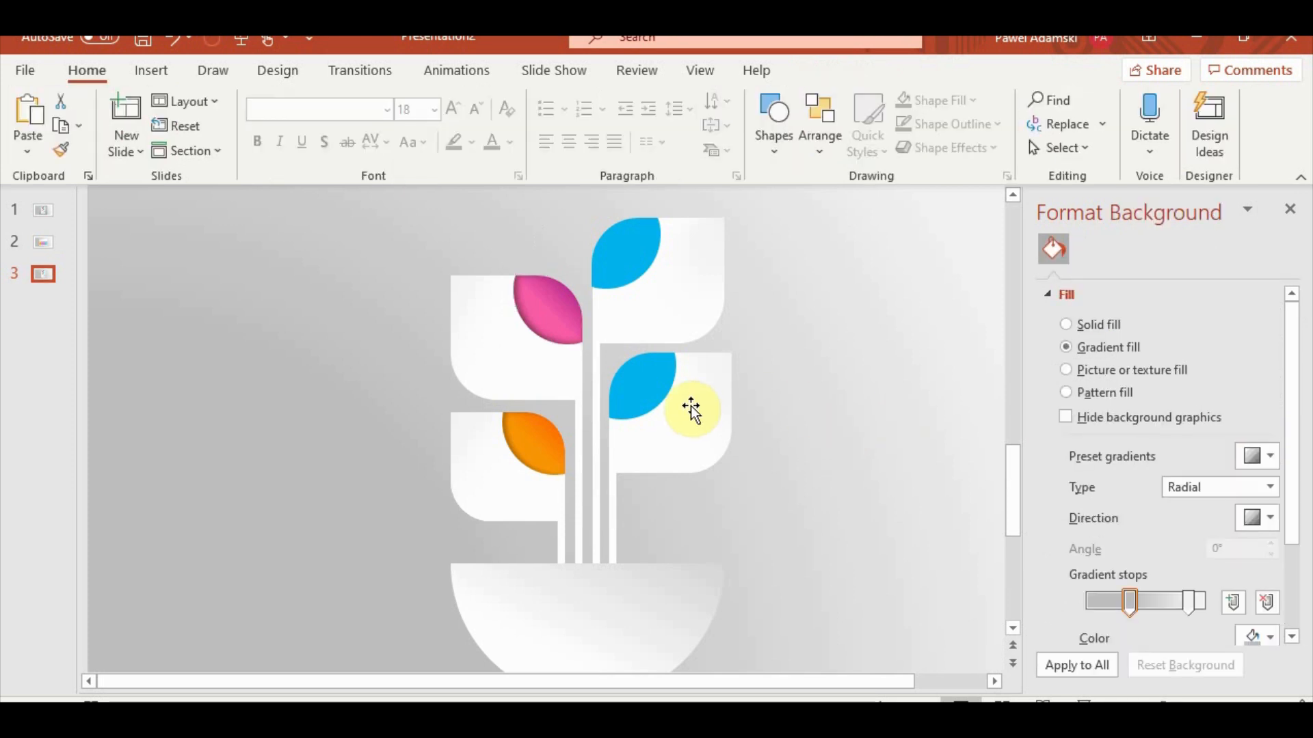
Copy the formatting of the purple step 3 panel on slide 2 onto the lower right leaf's accent on slide 3.
left_click(638, 376)
left_click(43, 244)
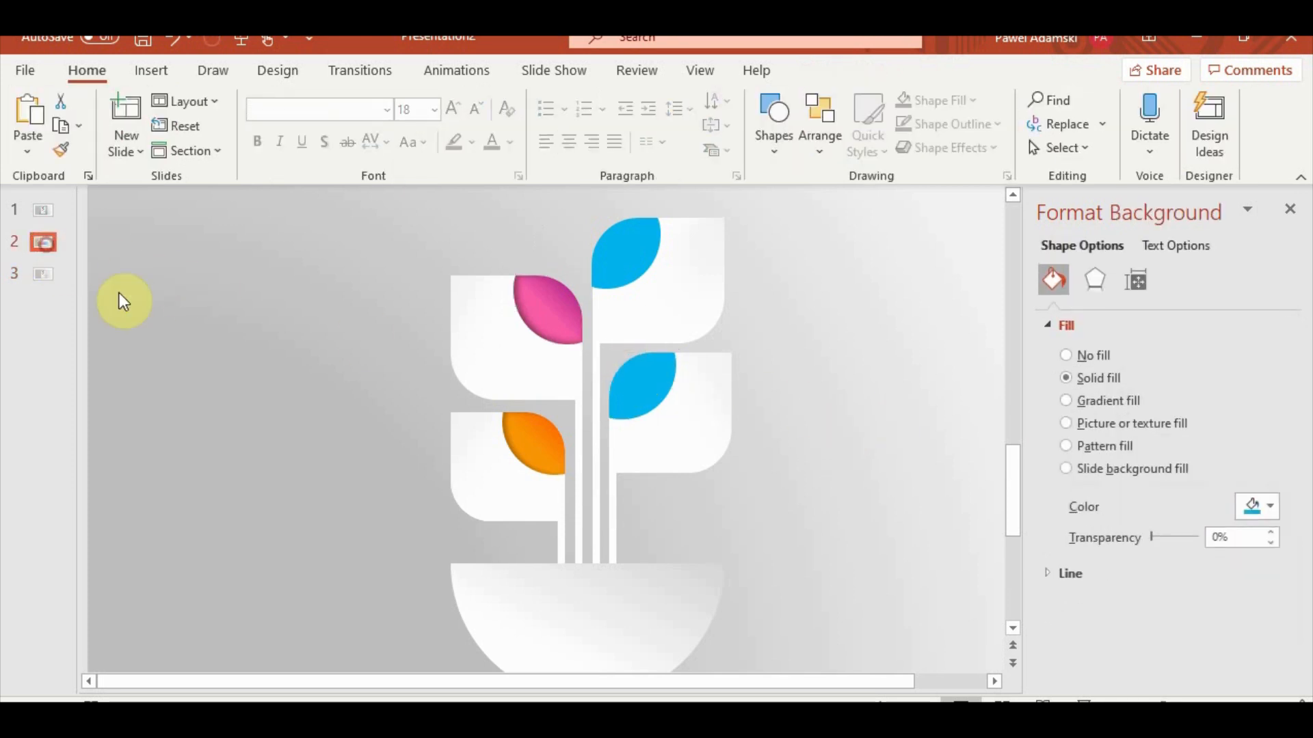
left_click(682, 431)
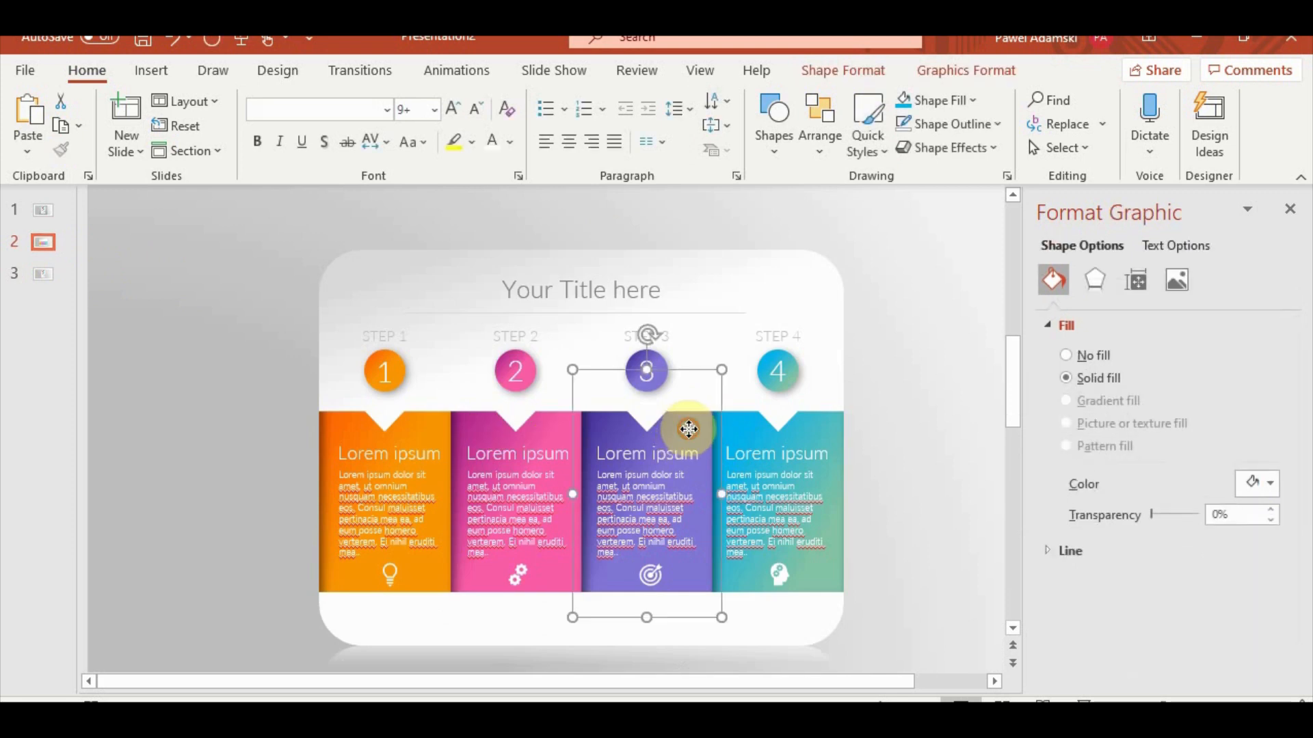
left_click(44, 273)
left_click(667, 391)
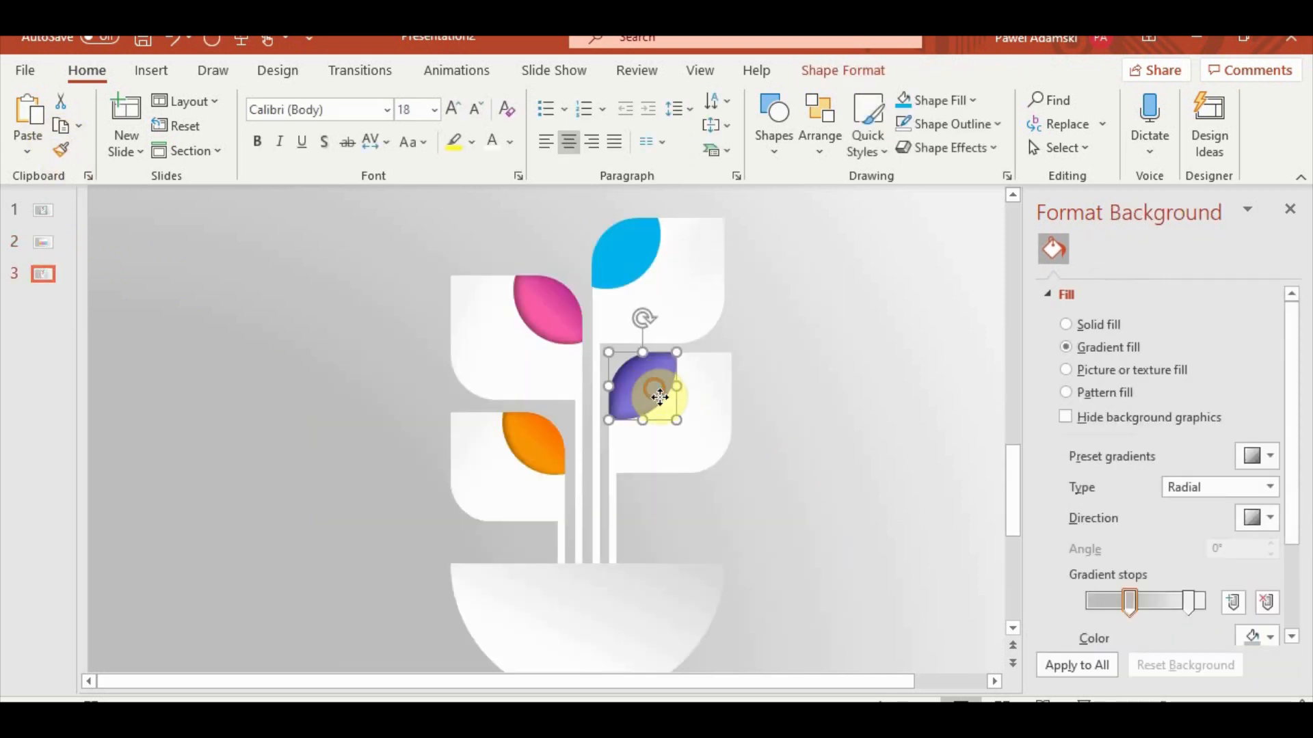
Set the purple accent's shadow angle to 359° and lower the shadow's transparency slightly.
left_click(1095, 280)
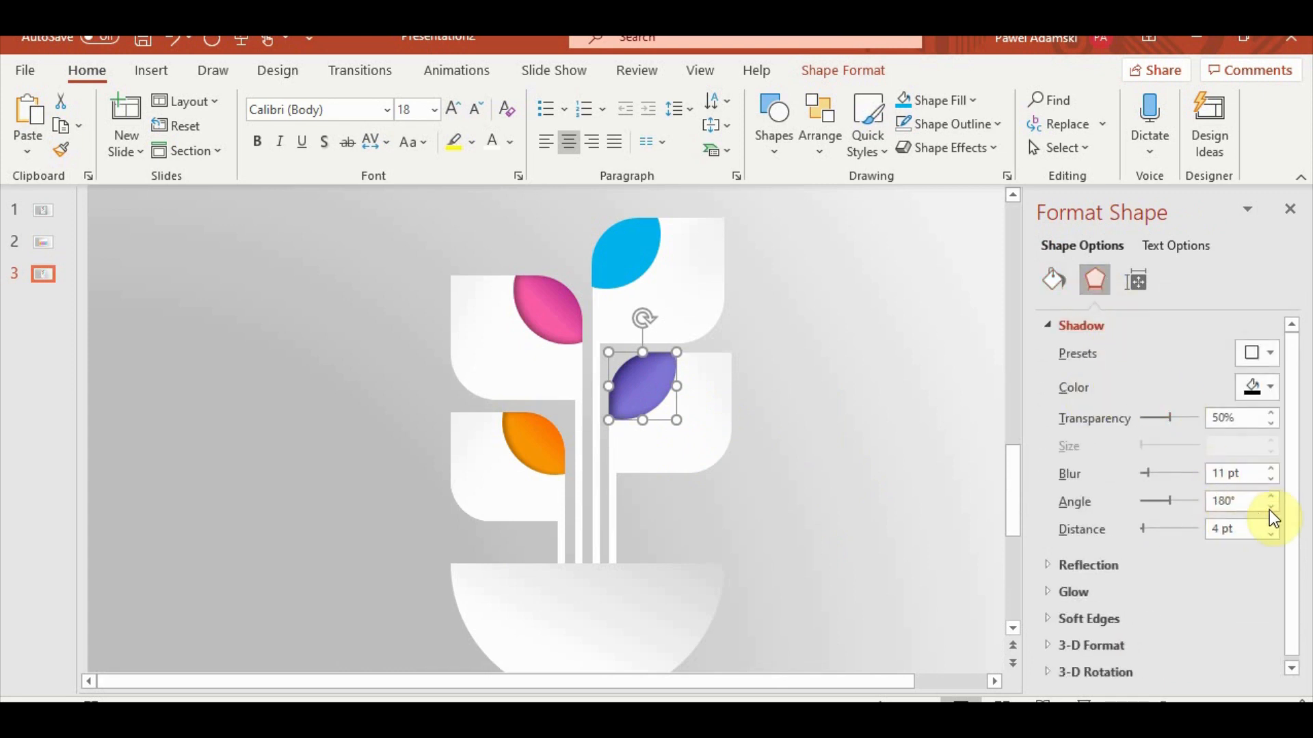
left_click(1269, 506)
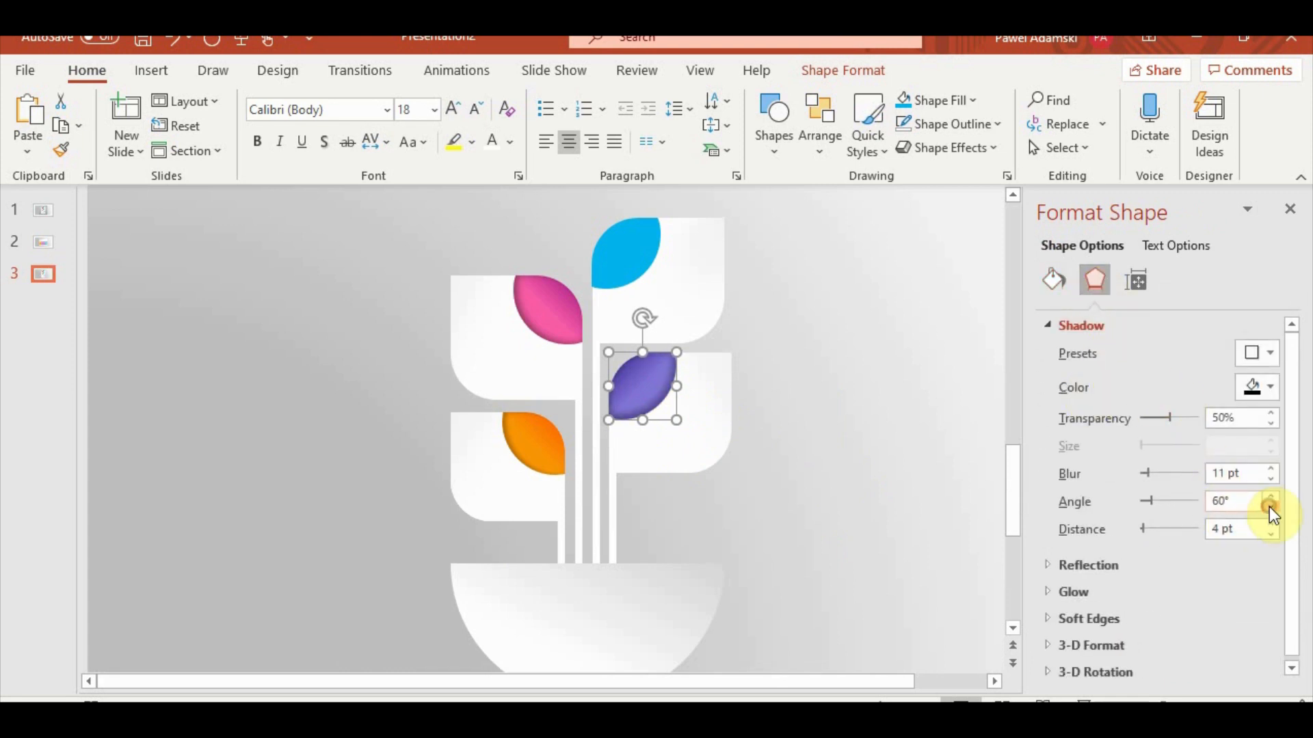
left_click(1269, 507)
left_click(1269, 495)
left_click(1269, 495)
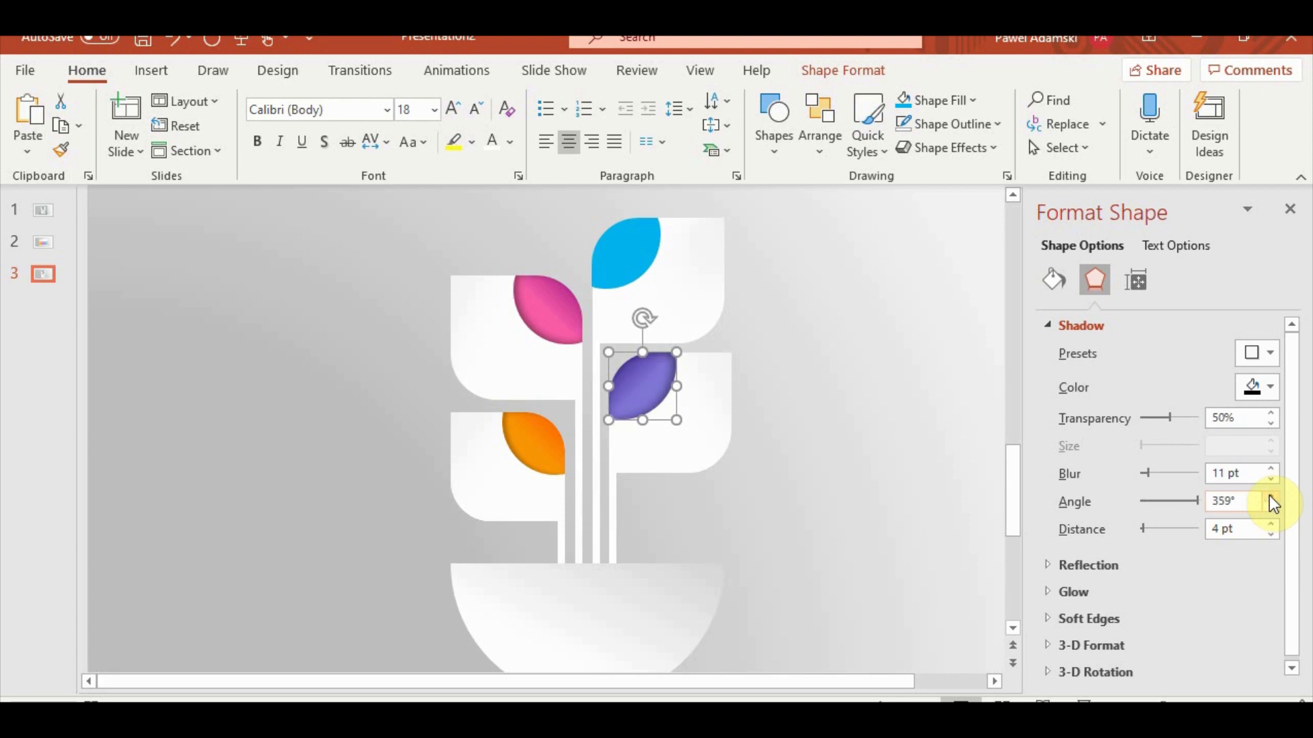
left_click_drag(1169, 418, 1158, 412)
left_click(858, 506)
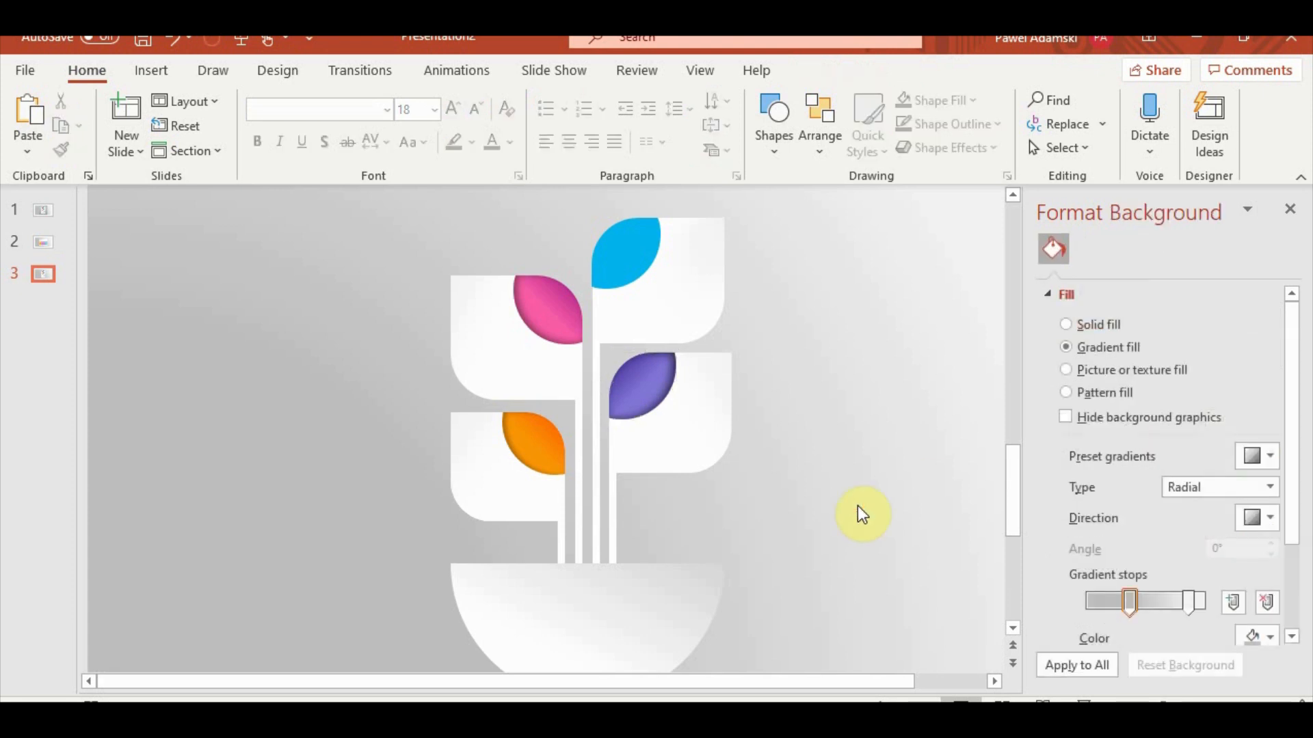
Copy the formatting of the blue-green step 4 panel on slide 2 onto the upper right leaf's accent on slide 3.
left_click(48, 243)
left_click(819, 575)
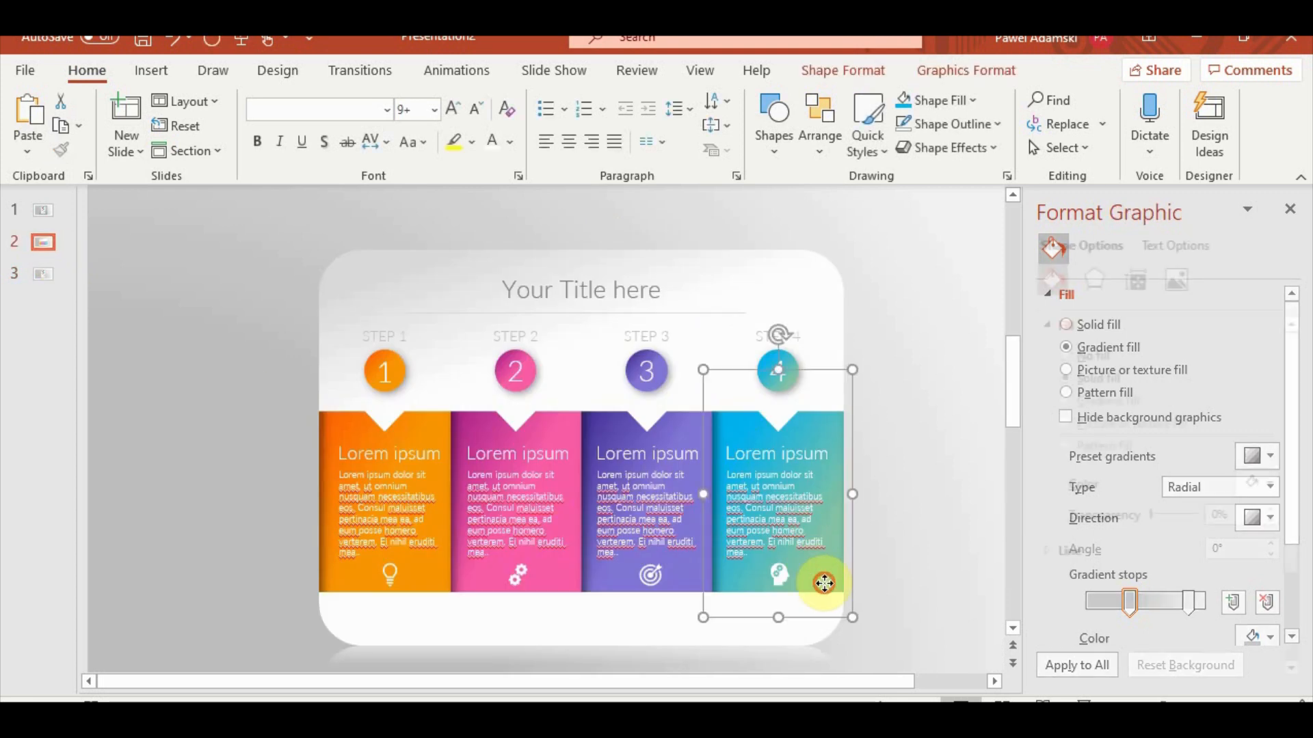
left_click(824, 587)
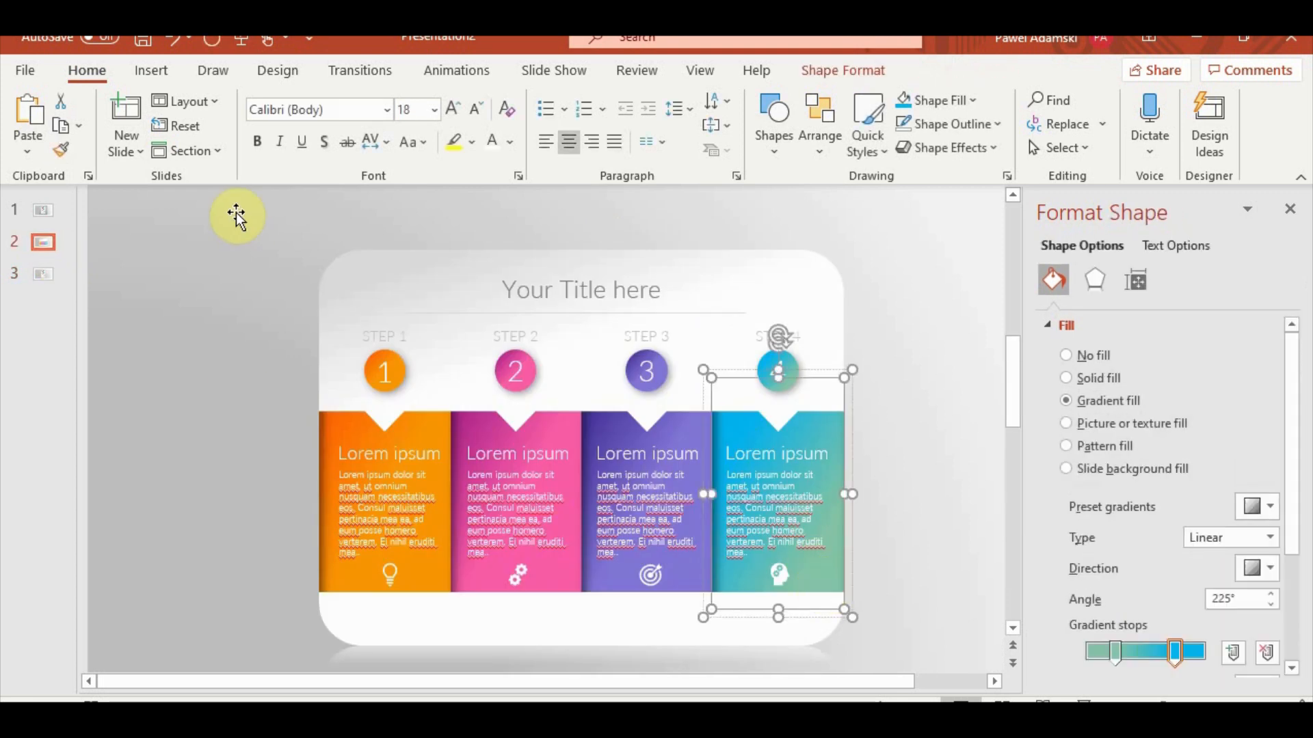
left_click(45, 273)
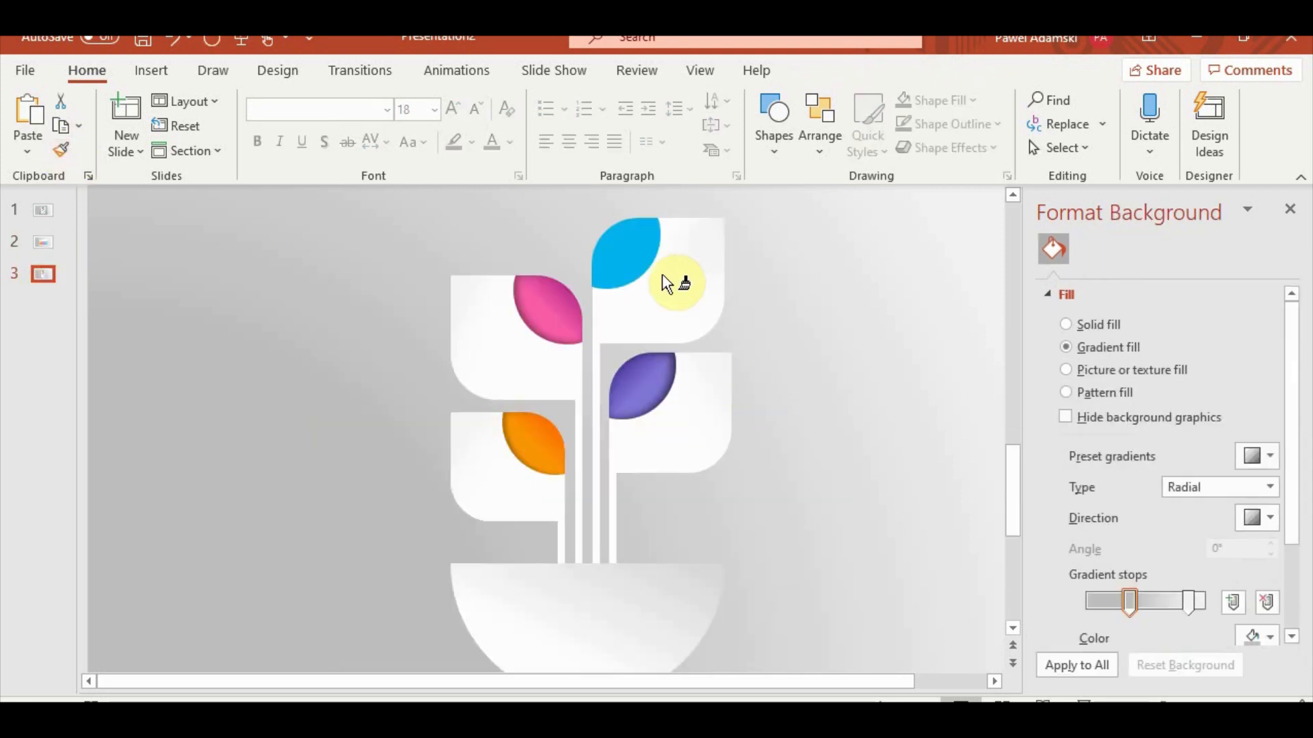
left_click(661, 274)
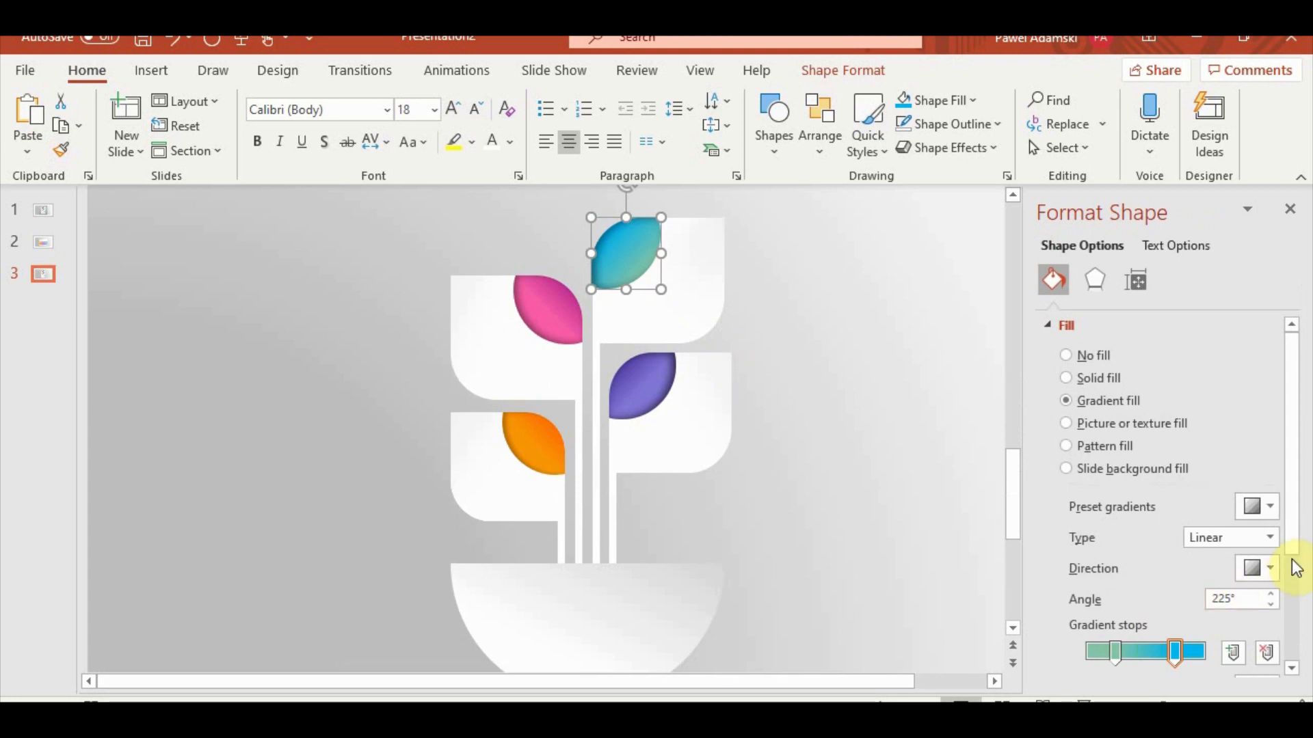
Reduce the blue-green accent's shadow angle to about 10°.
scroll(1294, 568, "down", 1)
left_click(1094, 279)
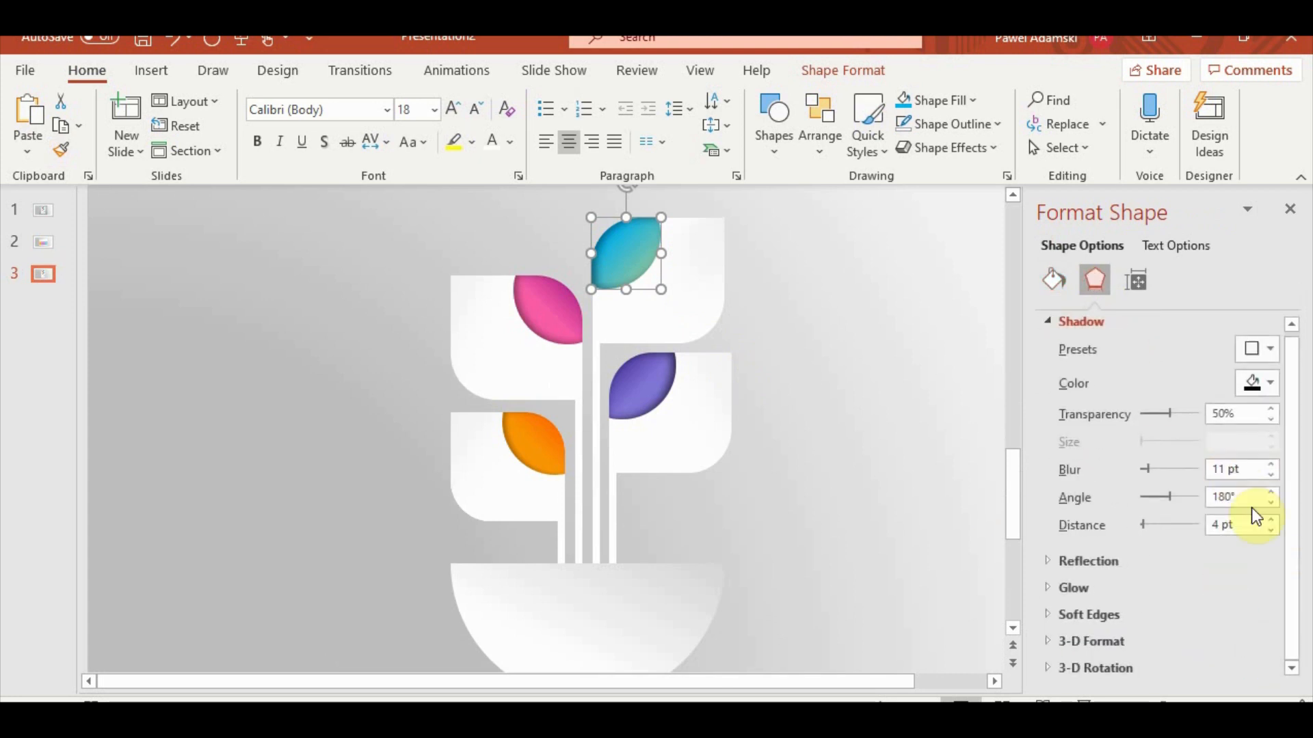
left_click(1270, 506)
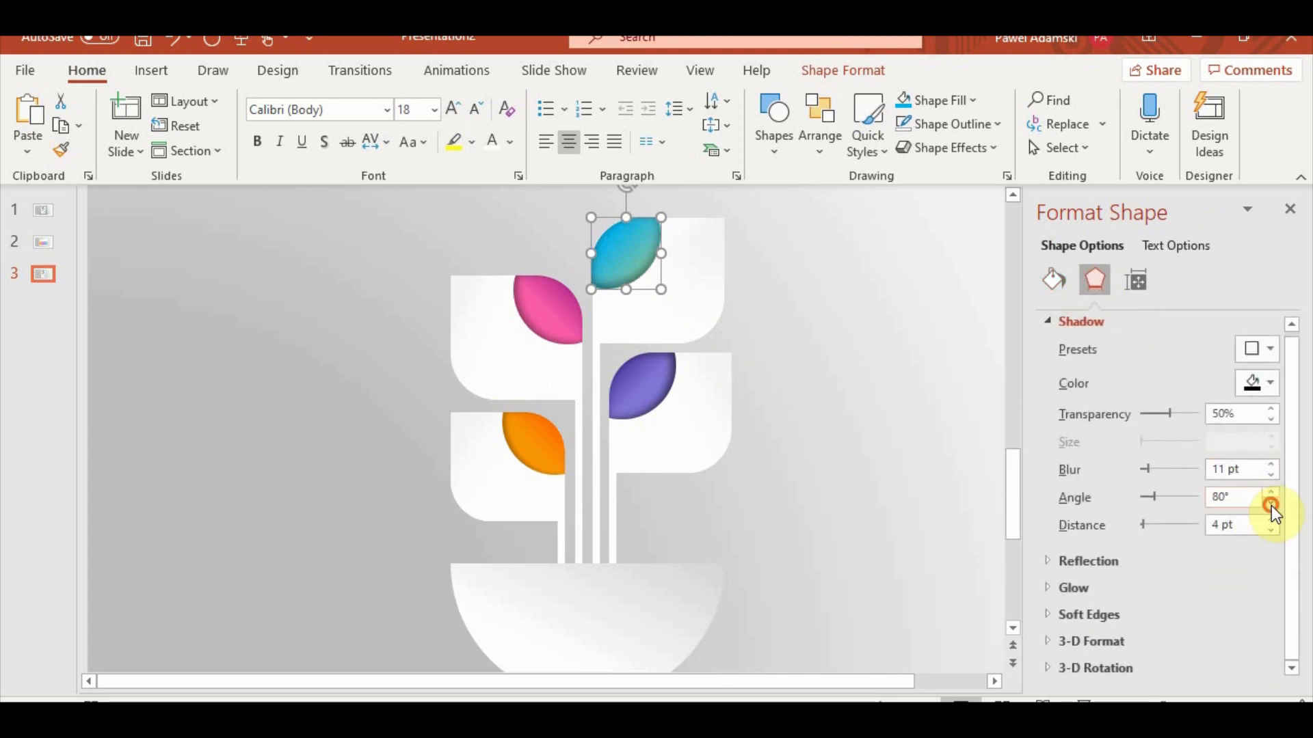
left_click(1270, 506)
left_click(1270, 506)
left_click(1270, 505)
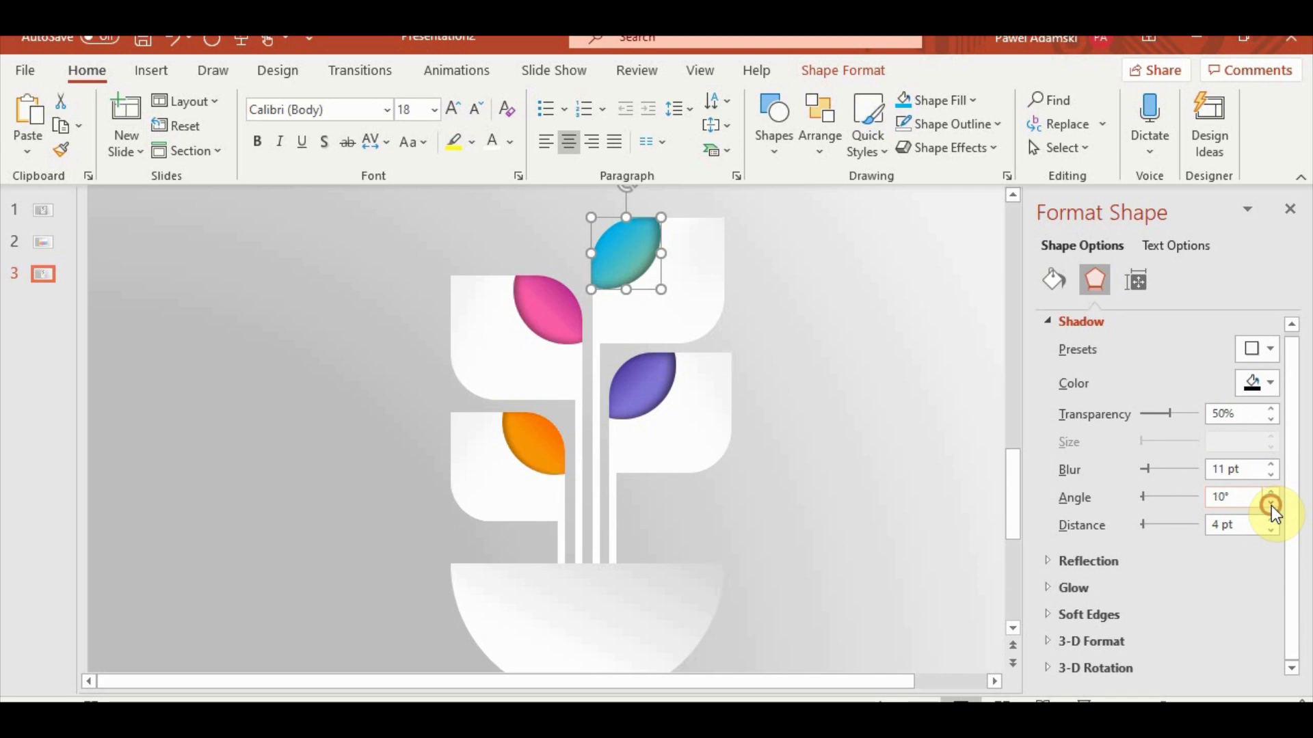
left_click(1270, 506)
left_click(917, 360)
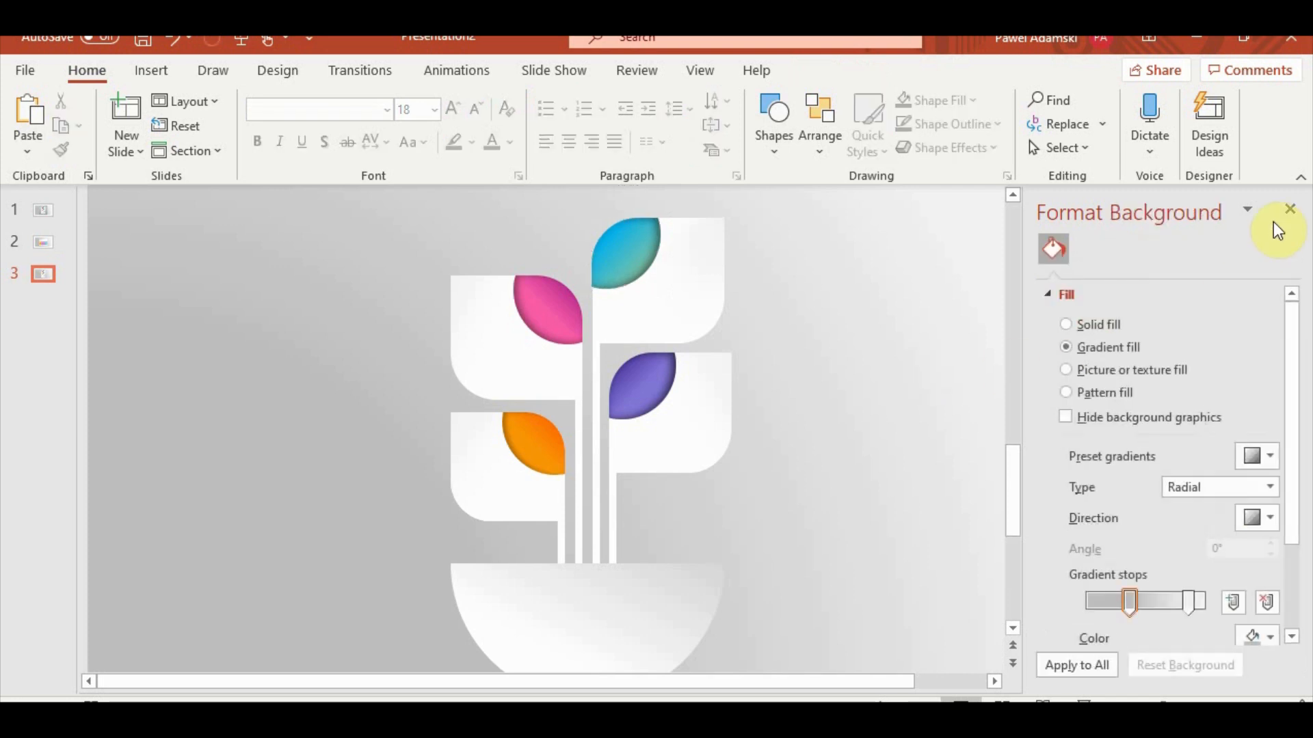
left_click(1296, 211)
Shift the blue-green accent's green gradient stop closer to the start of the gradient and adjust its blue stop.
left_click(748, 250)
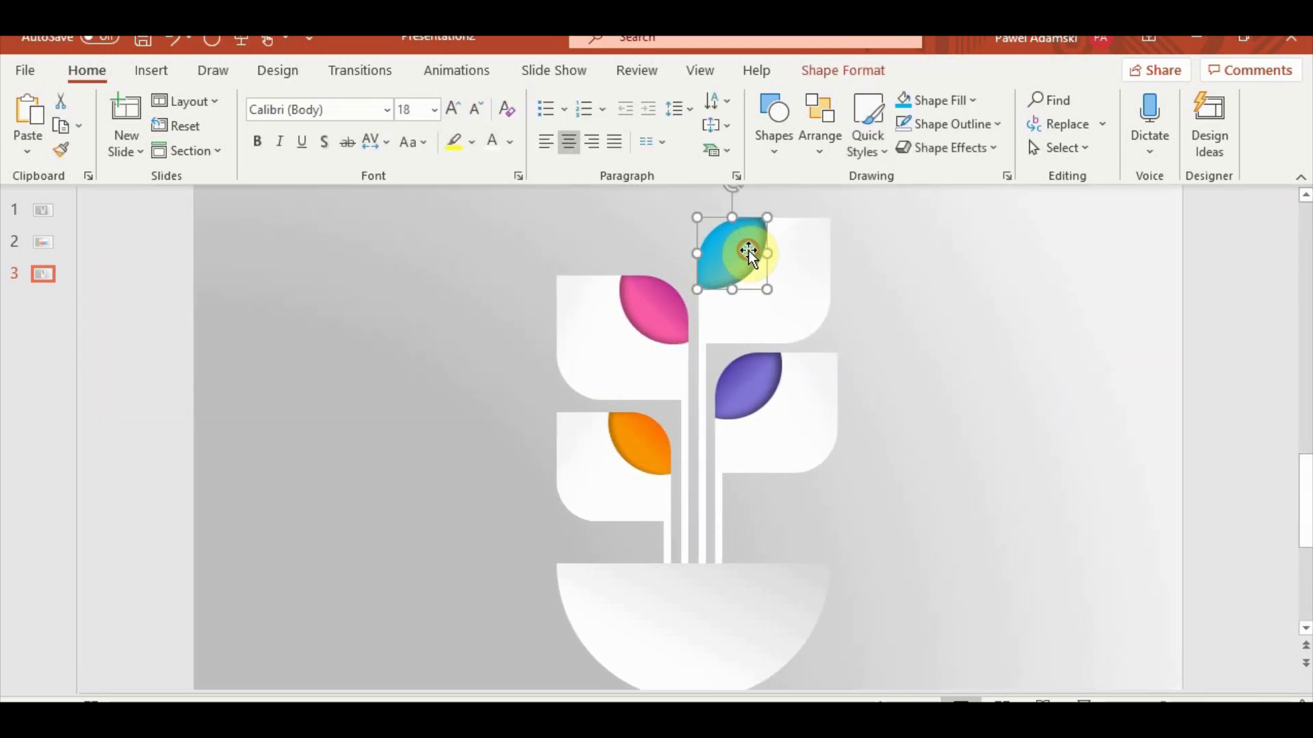
left_click(830, 71)
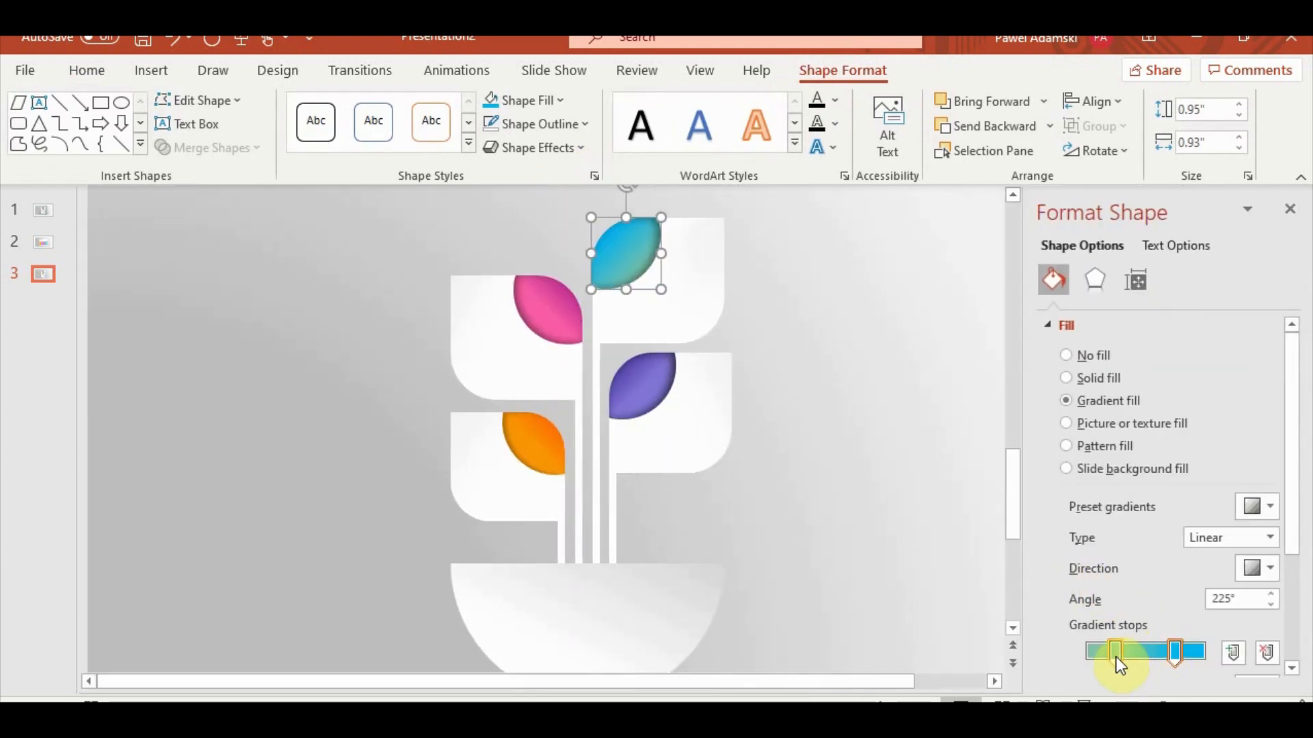
left_click(1113, 655)
left_click(1172, 651)
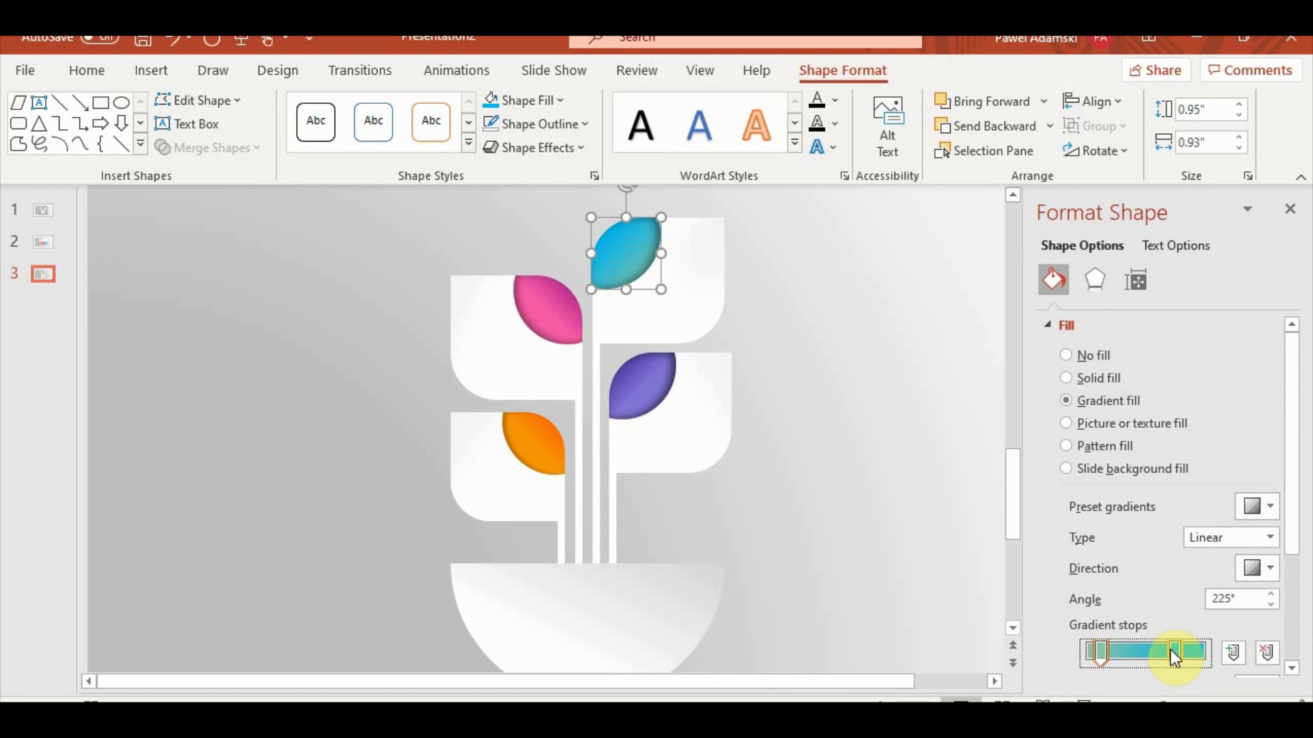
left_click(908, 503)
left_click(1287, 210)
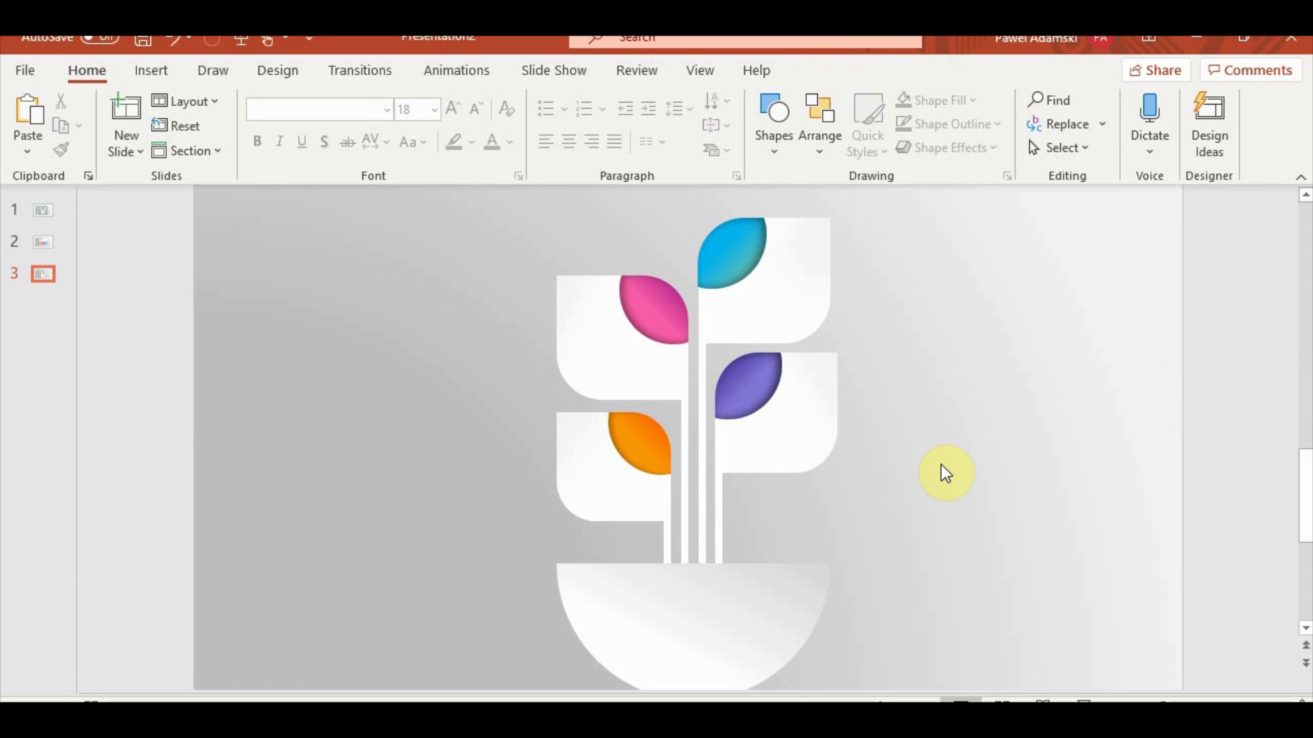
Copy the light bulb icon from the orange step 1 panel on slide 2 and paste it onto slide 3.
left_click(47, 242)
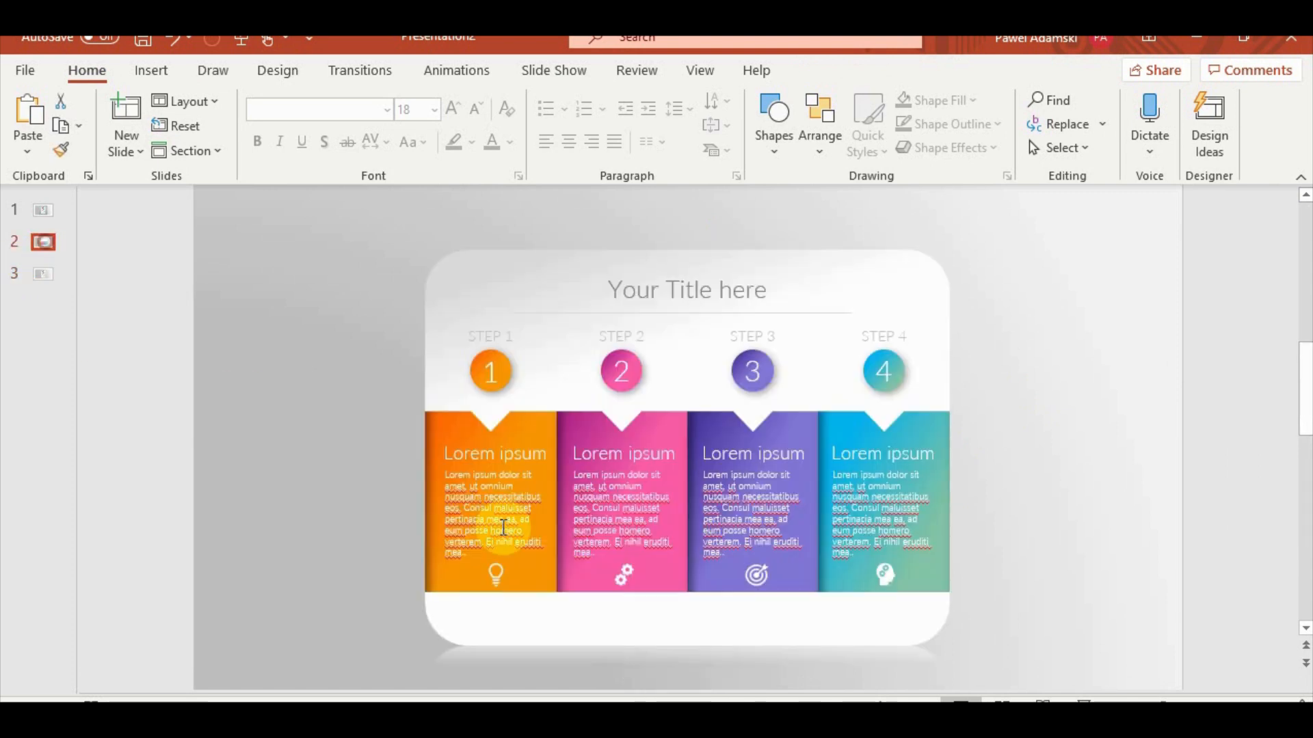
left_click(500, 578)
left_click(498, 578)
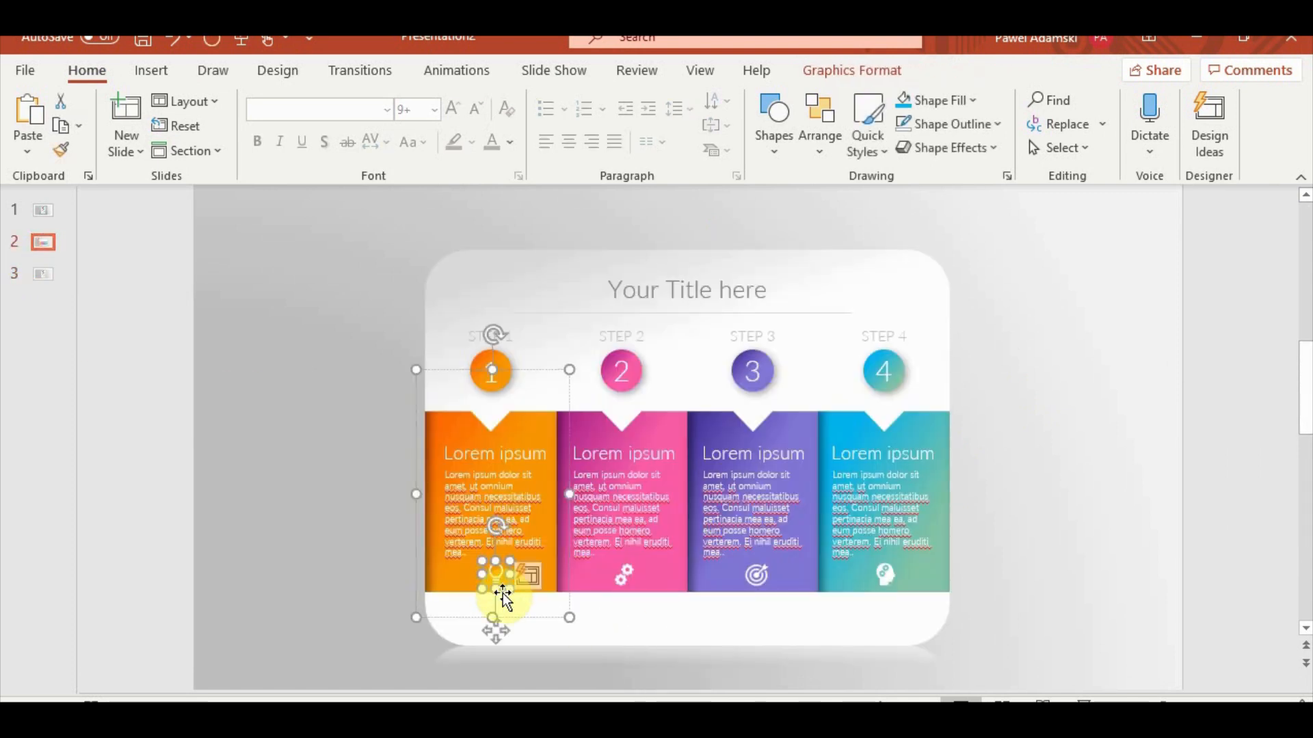
left_click(42, 274)
key("ctrl+v")
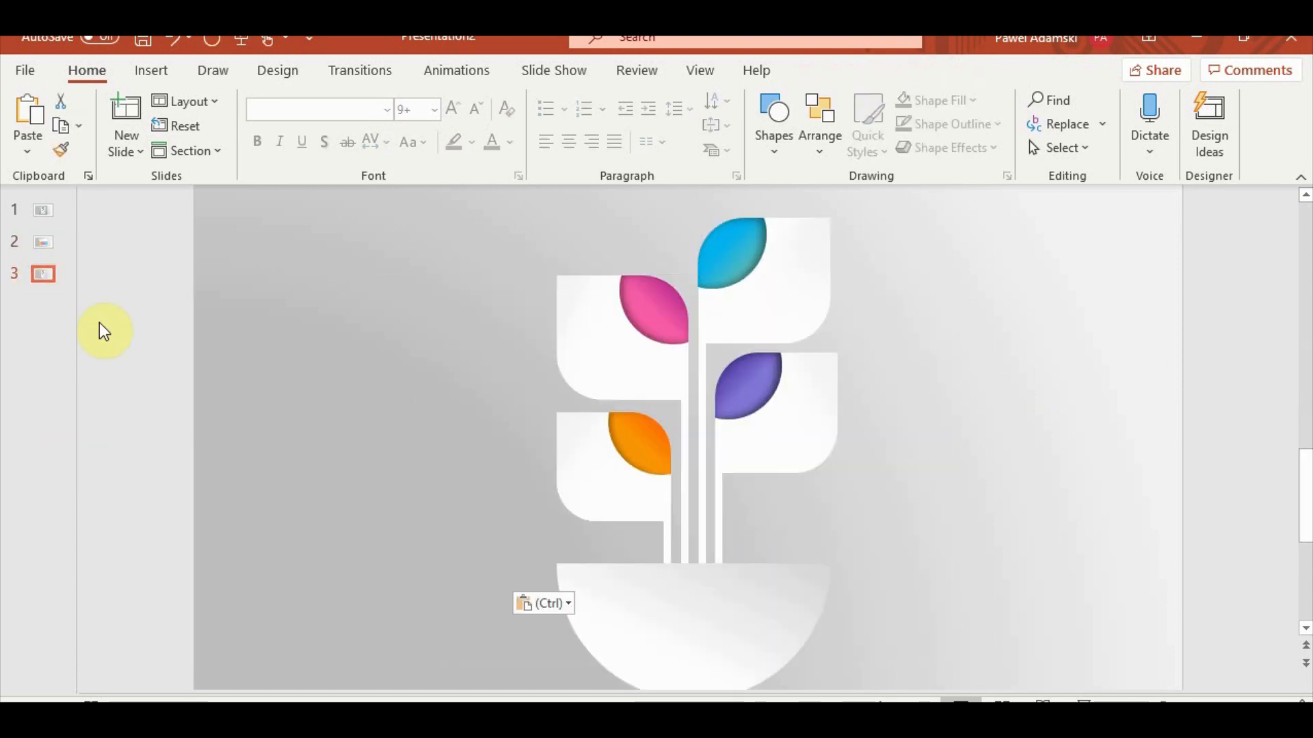
Copy the gears icon from the pink step 2 panel on slide 2.
left_click(38, 237)
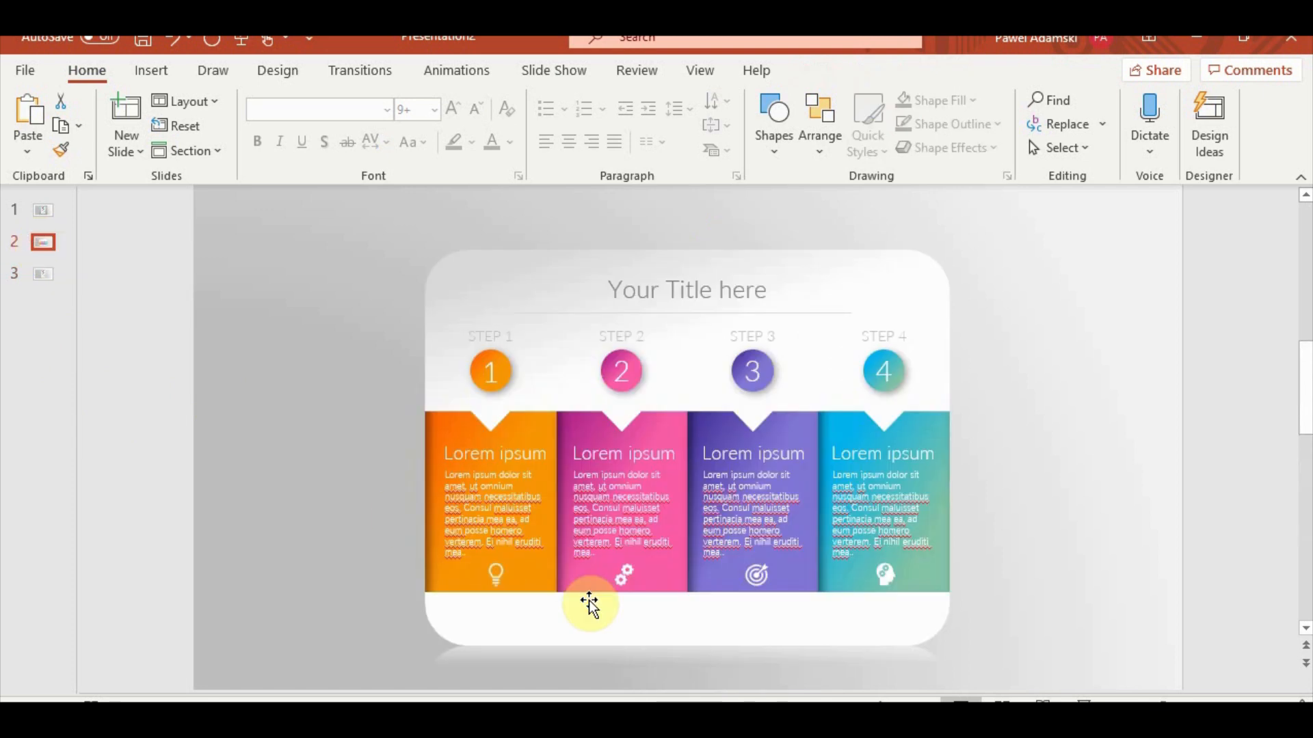
left_click(618, 577)
left_click(628, 590)
key("ctrl+c")
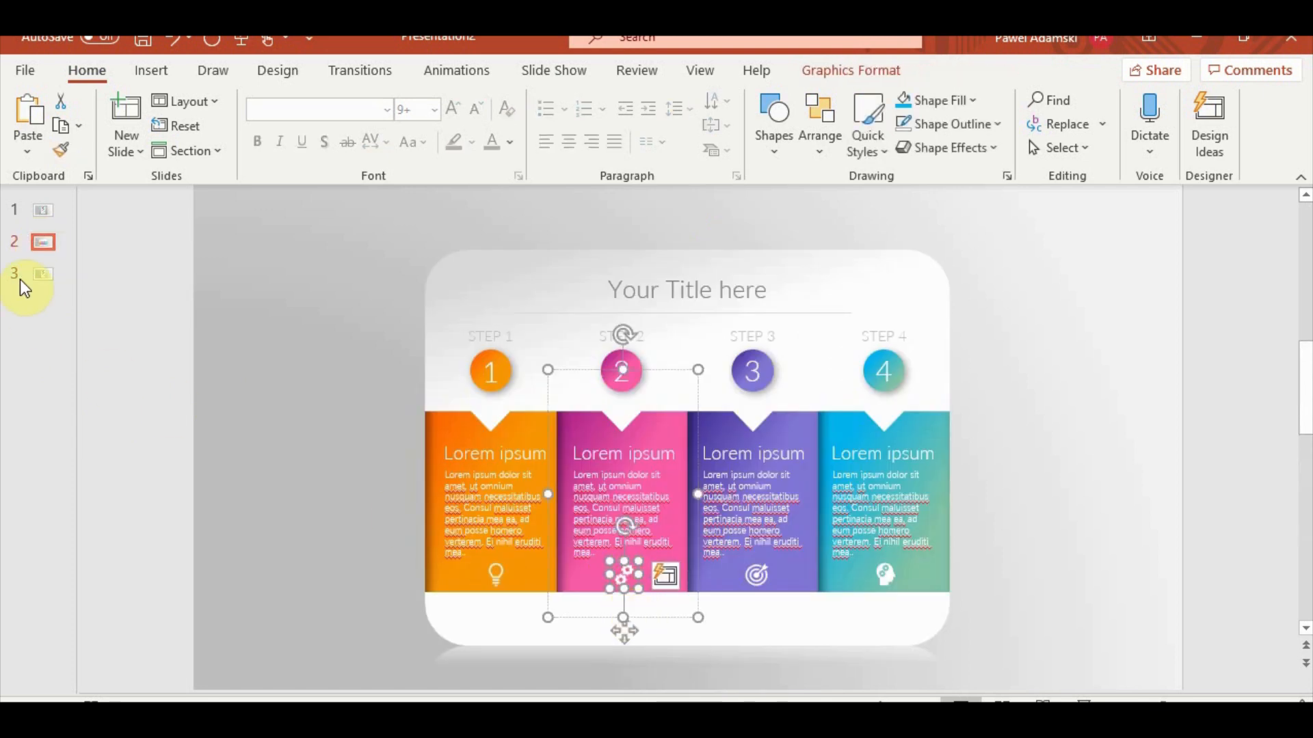